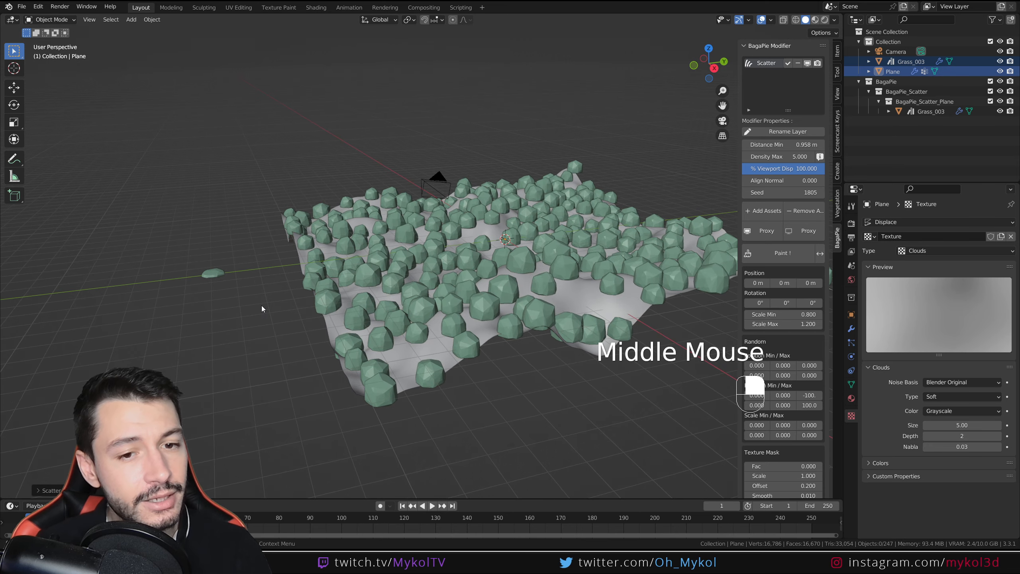
Disable the proxy display for the scattered grass so the real Grass_003 geometry is shown on the terrain
scroll(92, 277, "up", 2)
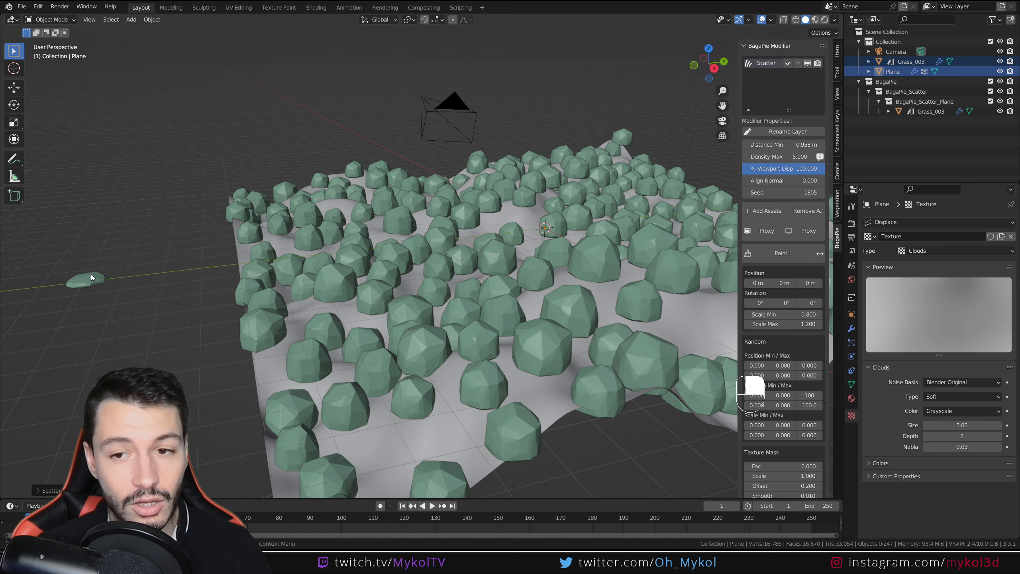
scroll(300, 279, "down", 2)
middle_click_drag(300, 279, 456, 285)
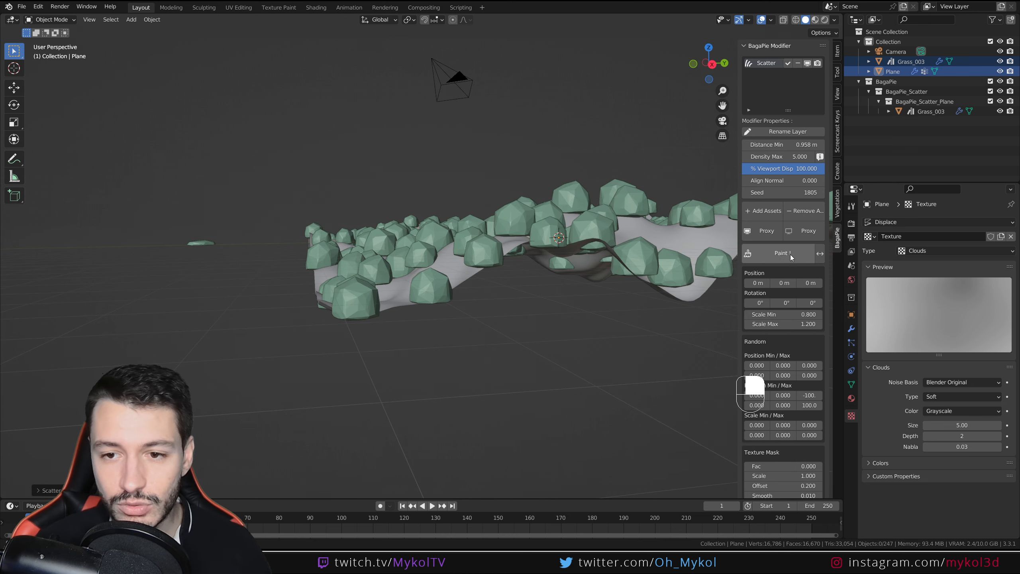
left_click(766, 237)
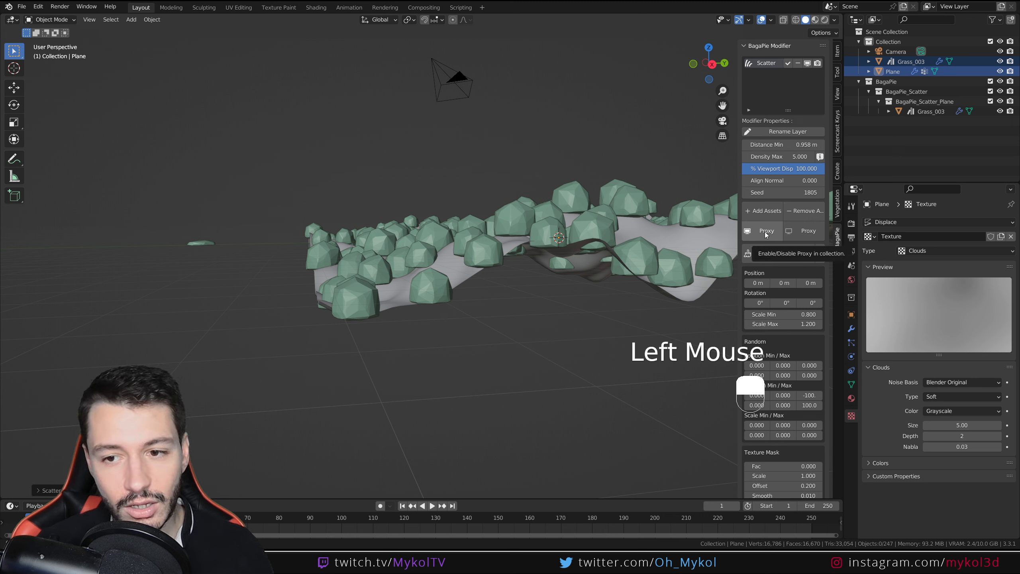
left_click(806, 231)
Switch the grass scatter's proxy display on and back off to compare both displays
mouse_move(478, 278)
middle_mouse_down()
mouse_move(488, 288)
mouse_move(488, 261)
mouse_move(349, 265)
mouse_move(486, 279)
middle_mouse_up()
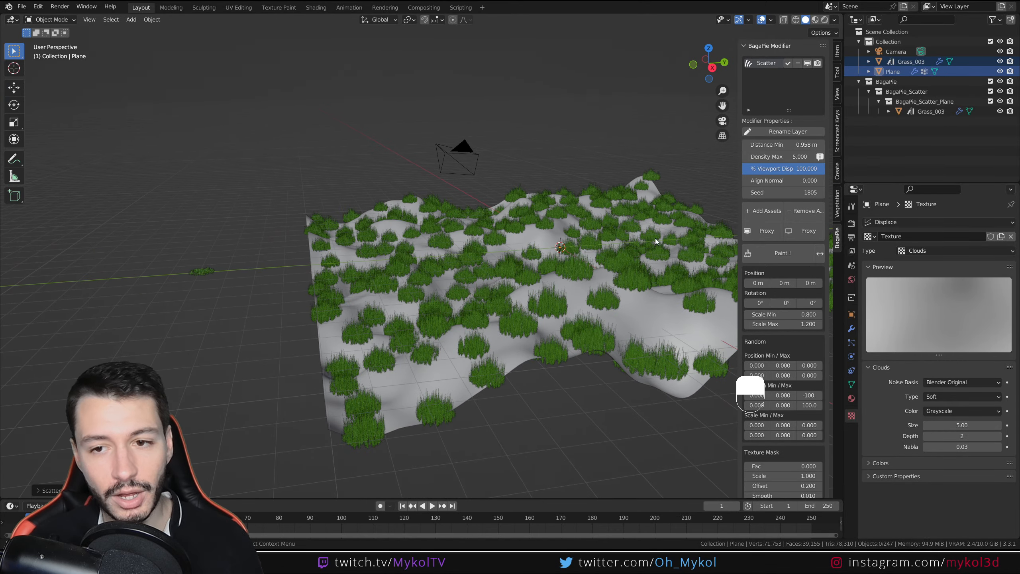
left_click(768, 235)
left_click(768, 235)
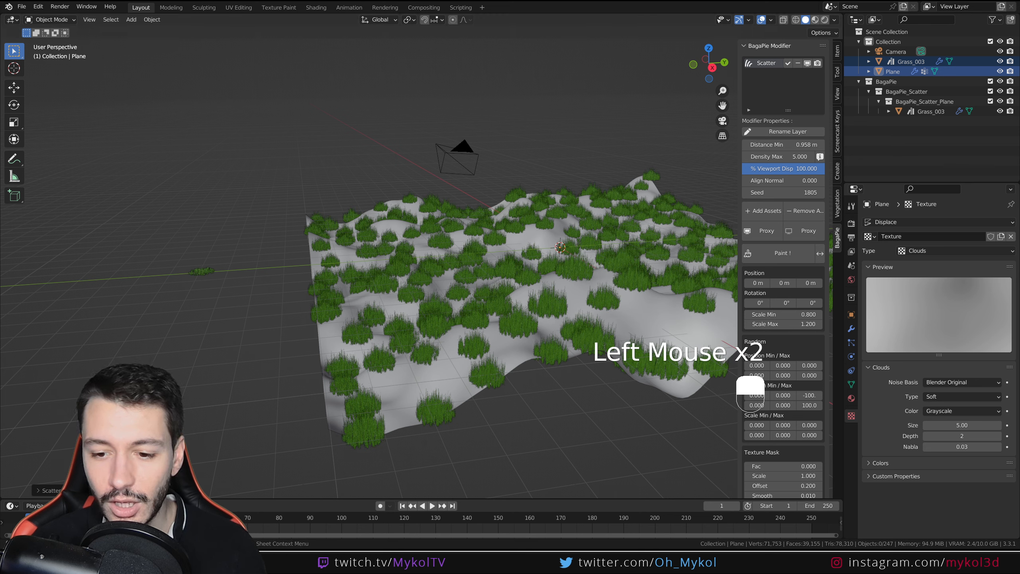
left_click(765, 230)
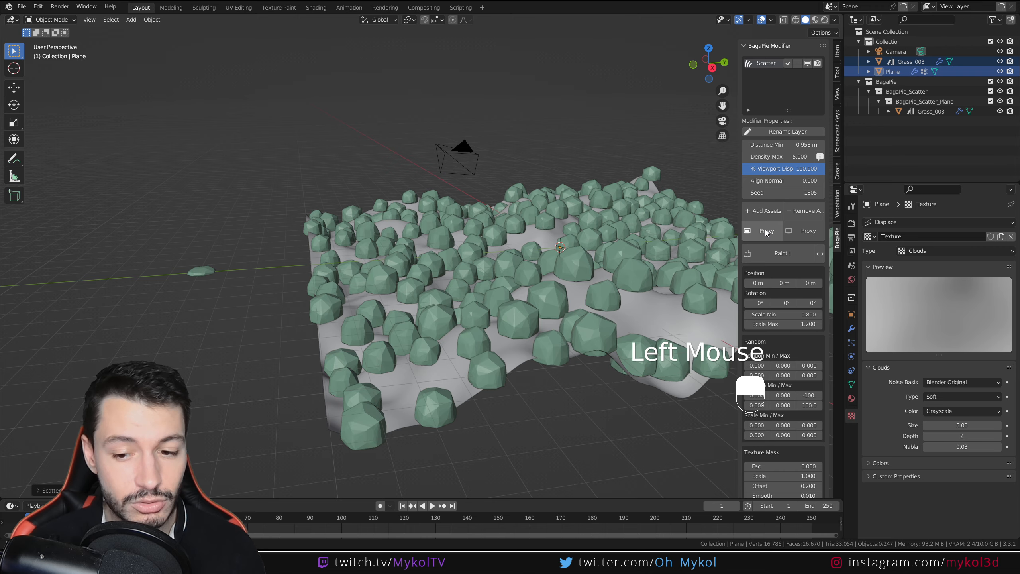
left_click(789, 235)
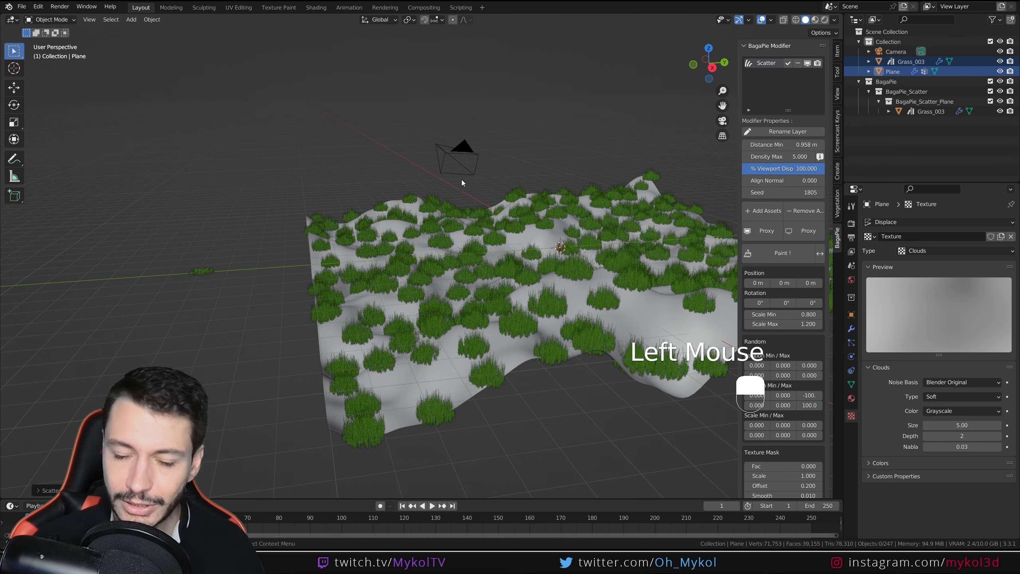
Apply the object transform to the terrain plane and deselect it
middle_click_drag(349, 239, 317, 236, "shift")
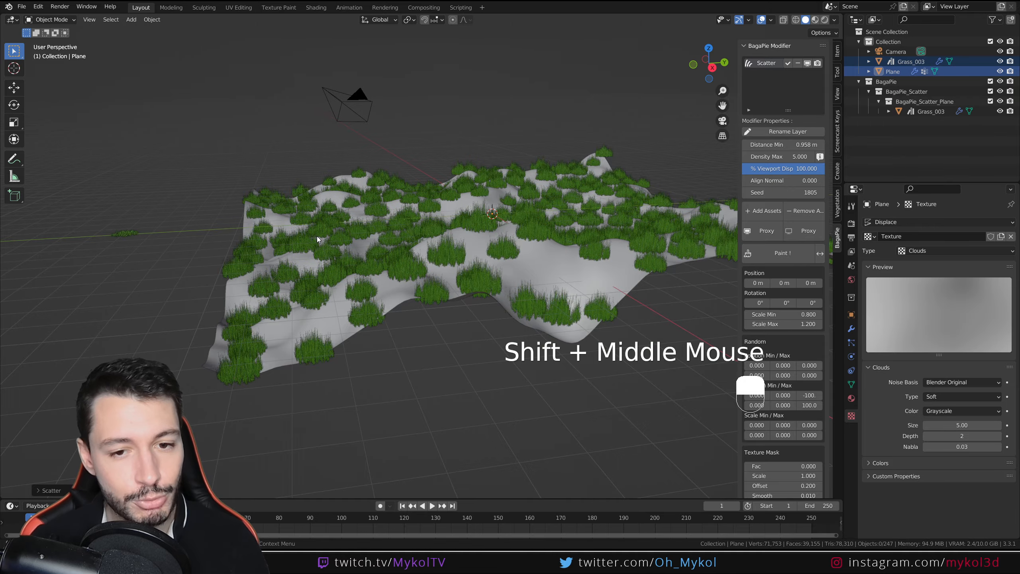
key("KP_1")
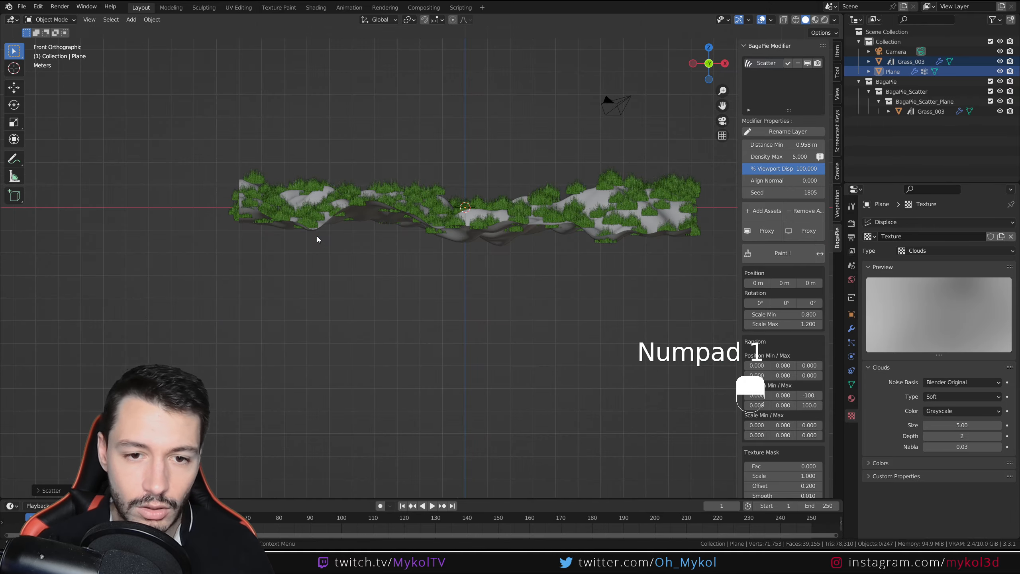
middle_click_drag(317, 236, 565, 253)
scroll(341, 292, "up", 3)
middle_click_drag(341, 292, 464, 239)
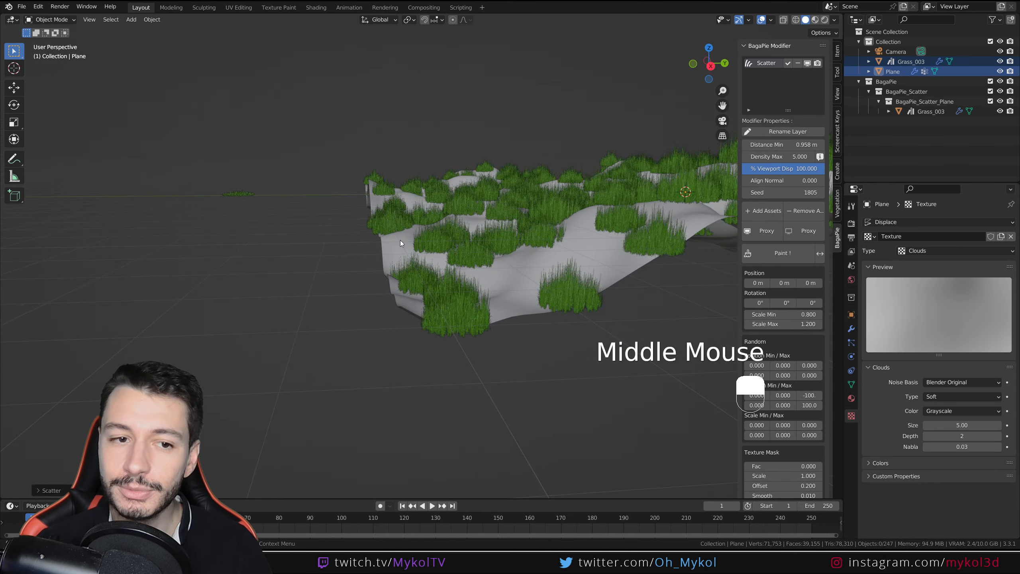
middle_click_drag(400, 240, 462, 217, "shift")
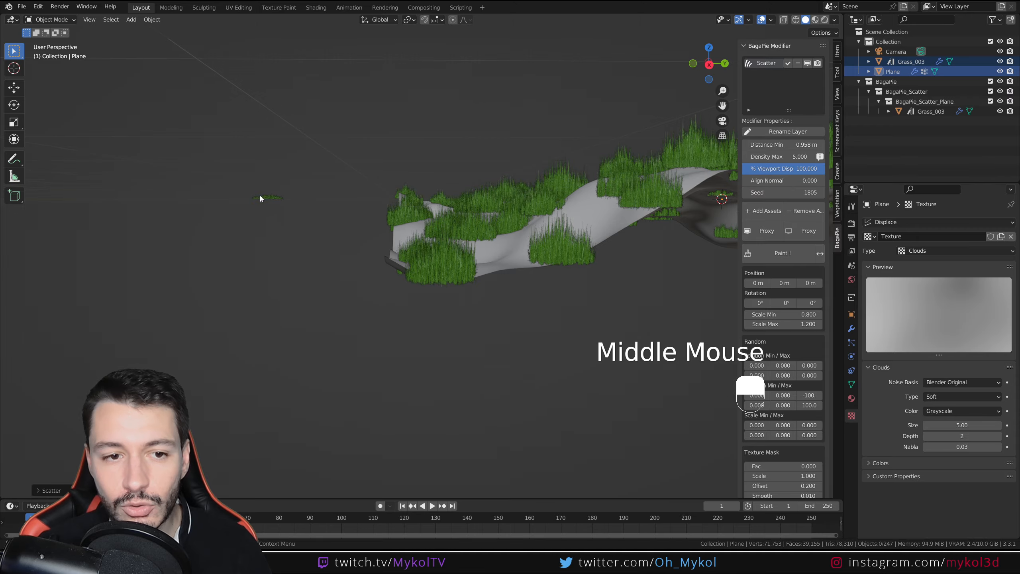
middle_click_drag(374, 240, 514, 293)
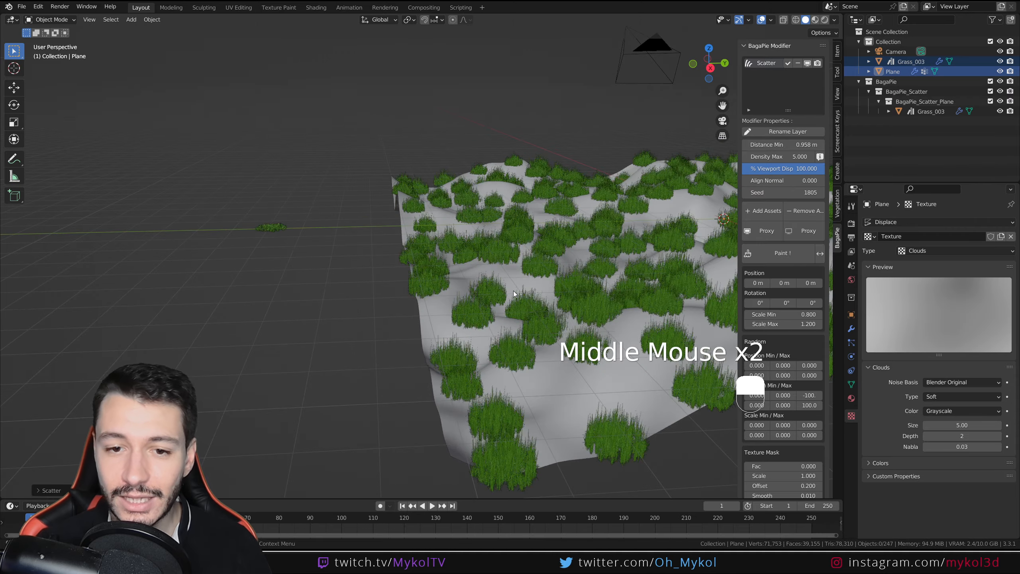
left_click(618, 395, "shift")
middle_click_drag(614, 338, 487, 318, "shift")
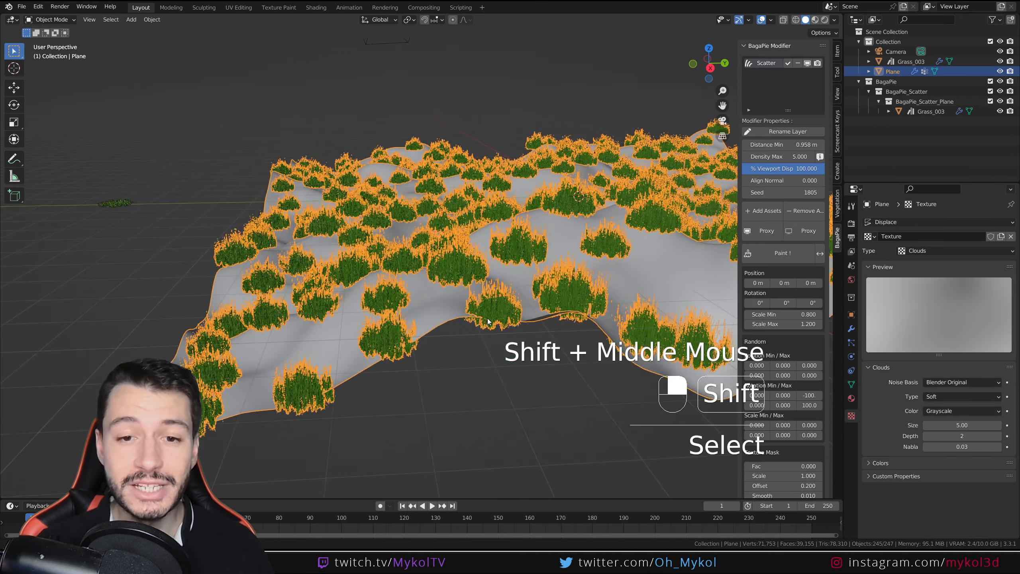
key("ctrl+a")
left_click(429, 305)
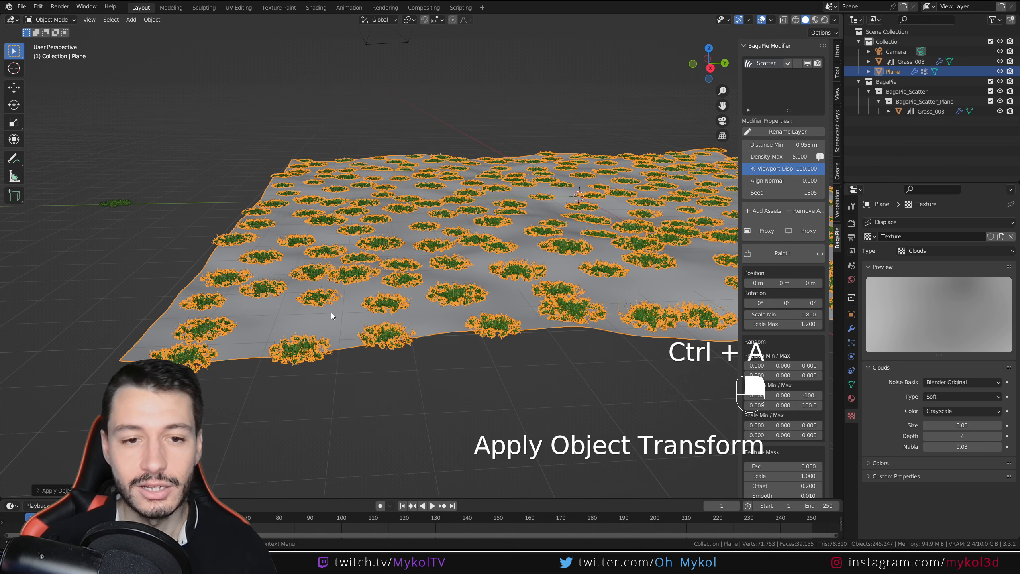
left_click(96, 294)
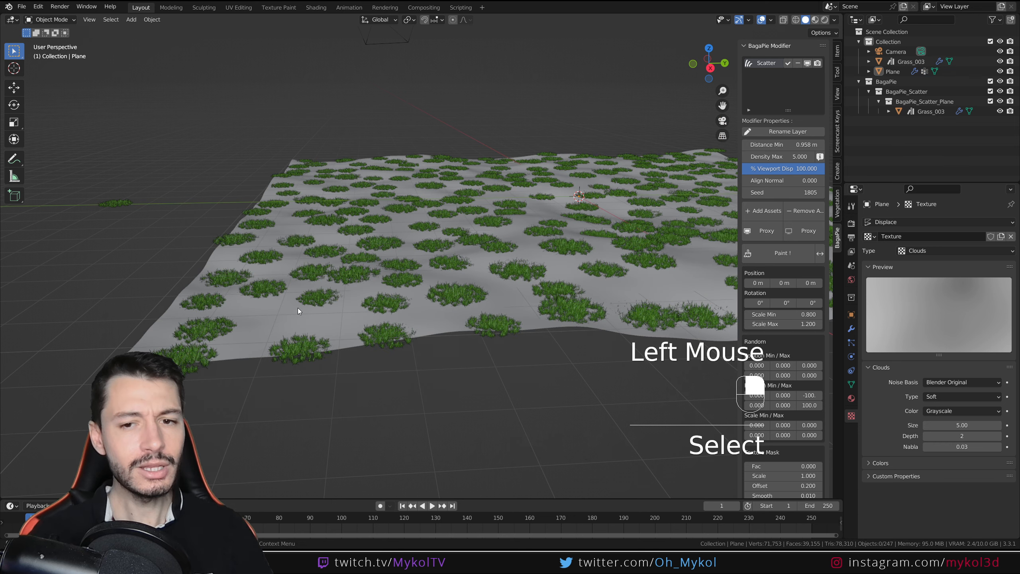
Set the plane's Displace modifier strength to 3
left_click(852, 329)
left_click_drag(948, 299, 995, 299)
middle_click_drag(276, 386, 502, 297)
left_click_drag(961, 300, 961, 300)
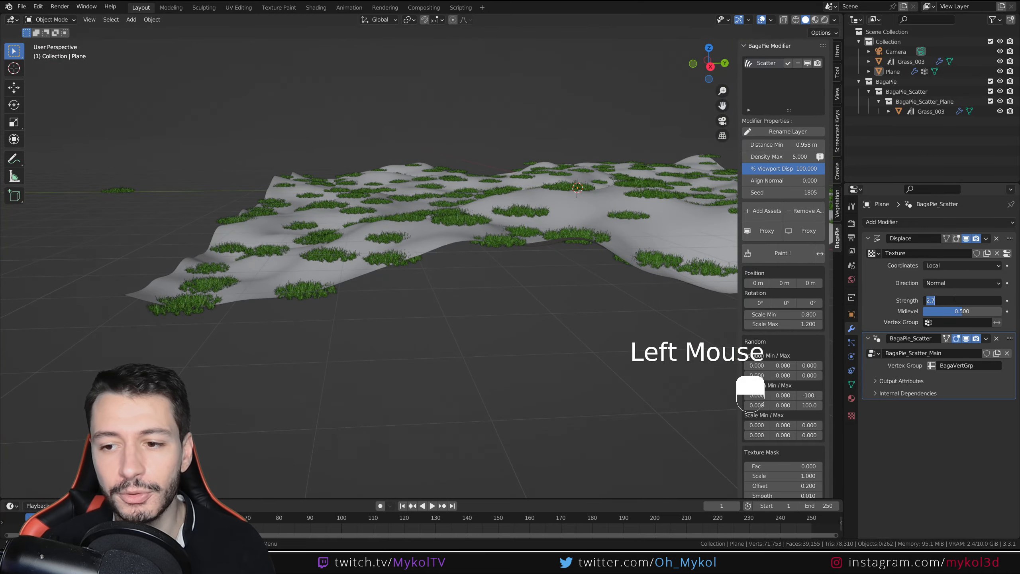
type("3")
key("Return")
Try the Displace modifier below BagaPie_Scatter in the plane's stack, and return it to first place
middle_click_drag(434, 245, 406, 250)
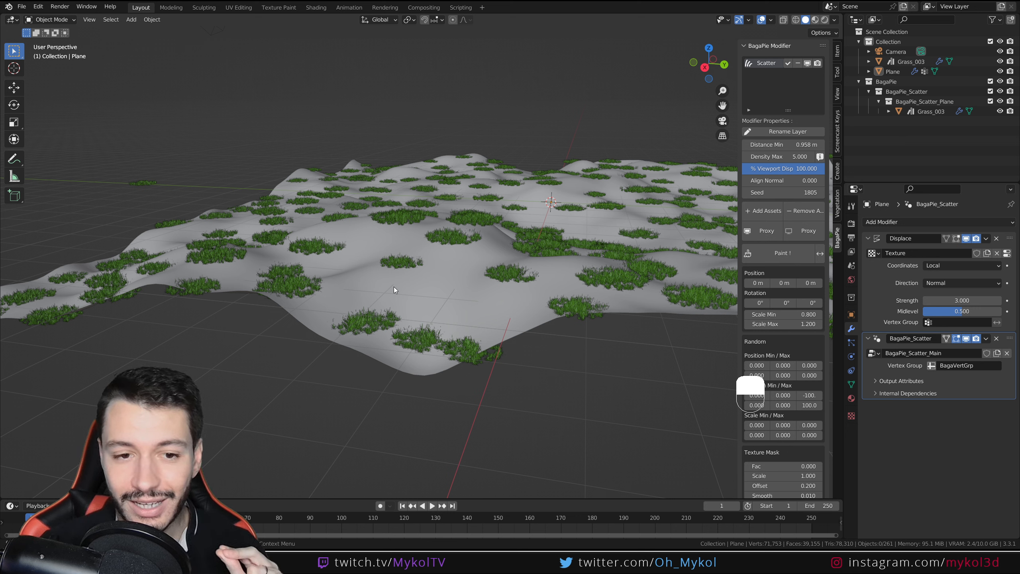
left_click(865, 238)
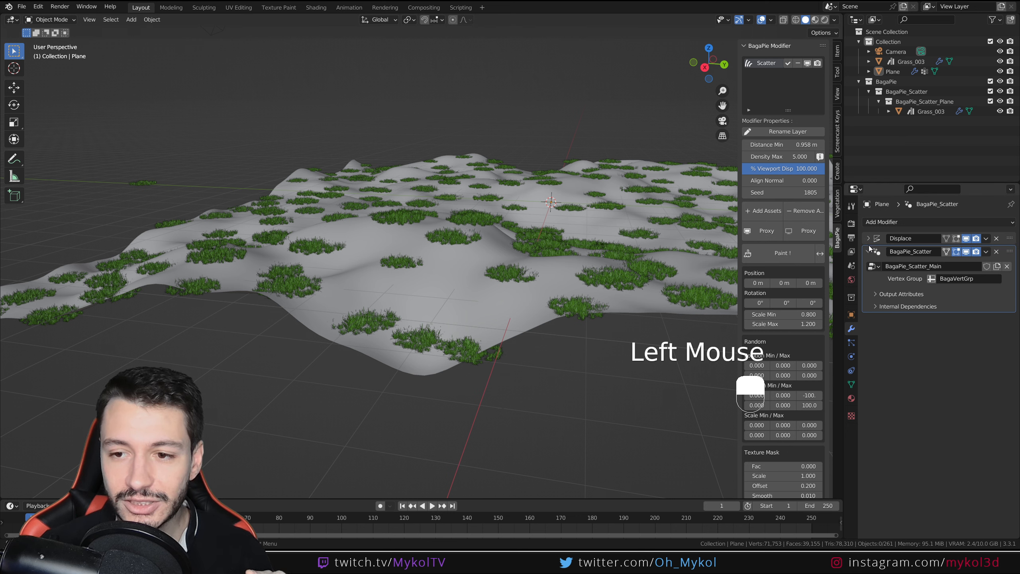
left_click(868, 237)
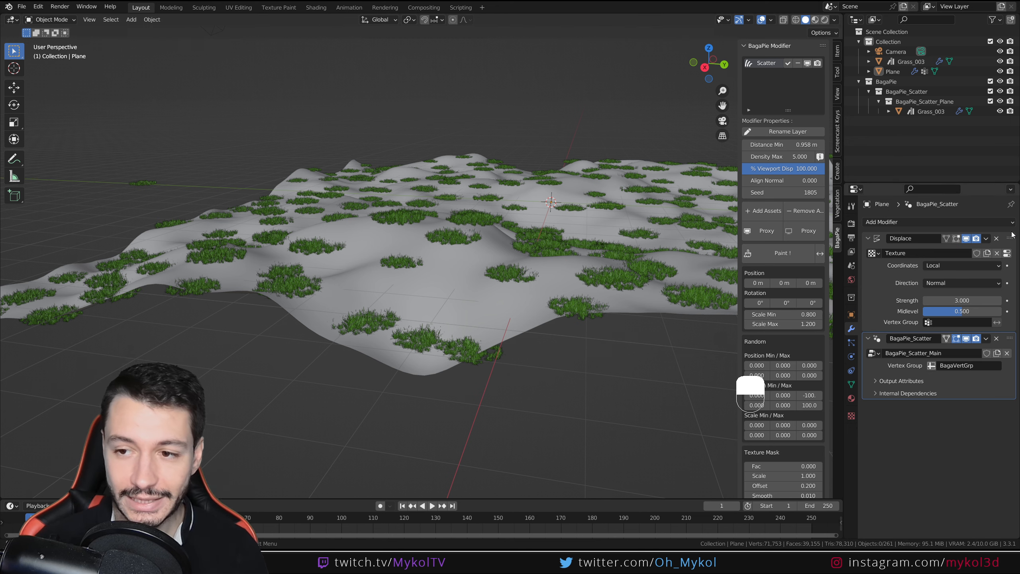
left_click_drag(1009, 238, 1010, 310)
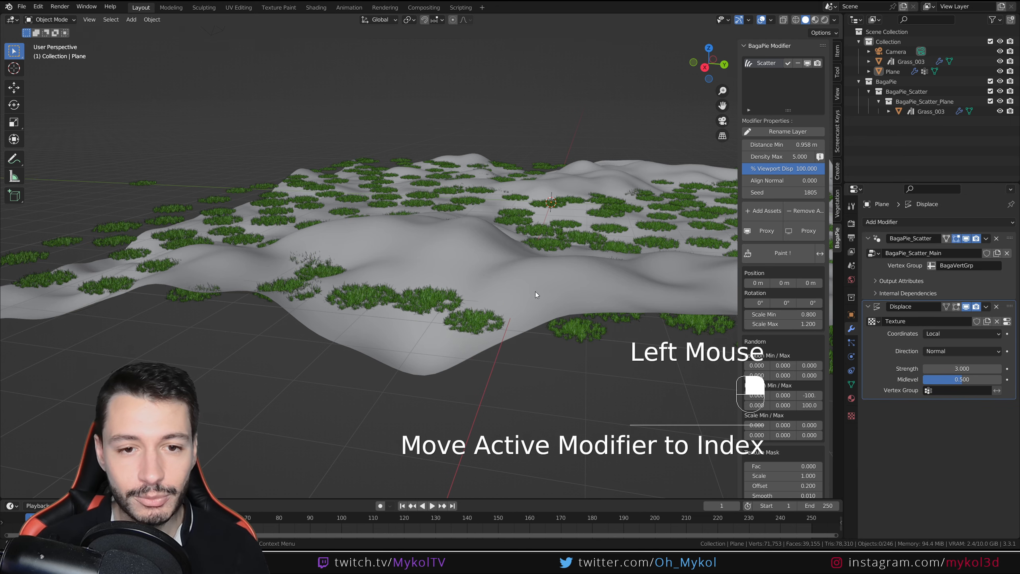
middle_click_drag(536, 292, 453, 267)
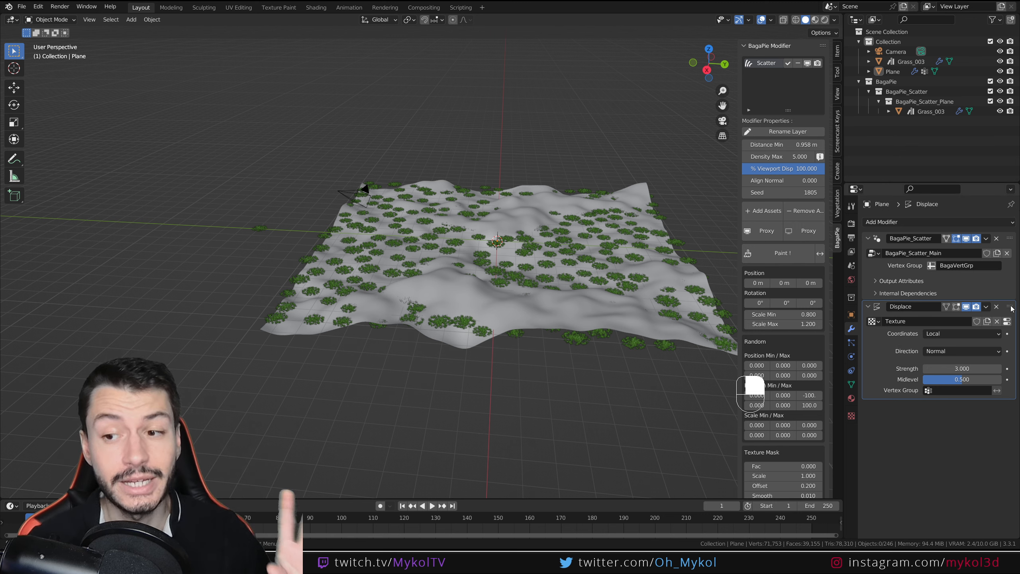
left_click_drag(1012, 307, 1008, 237)
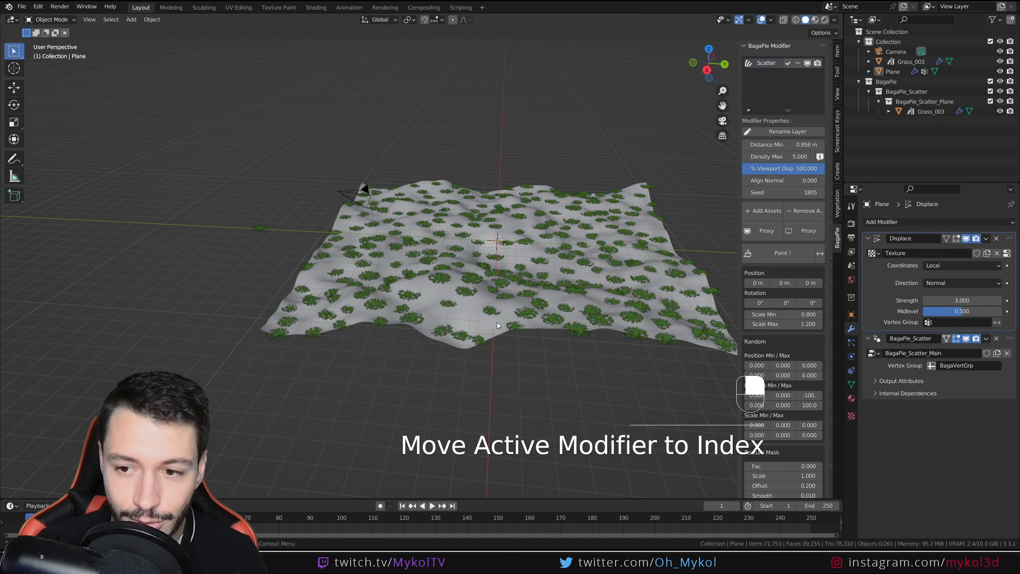
Rename the scatter layer as Herbe
scroll(455, 317, "up", 2)
middle_click_drag(472, 307, 371, 348)
scroll(509, 345, "up", 3)
scroll(509, 345, "down", 3)
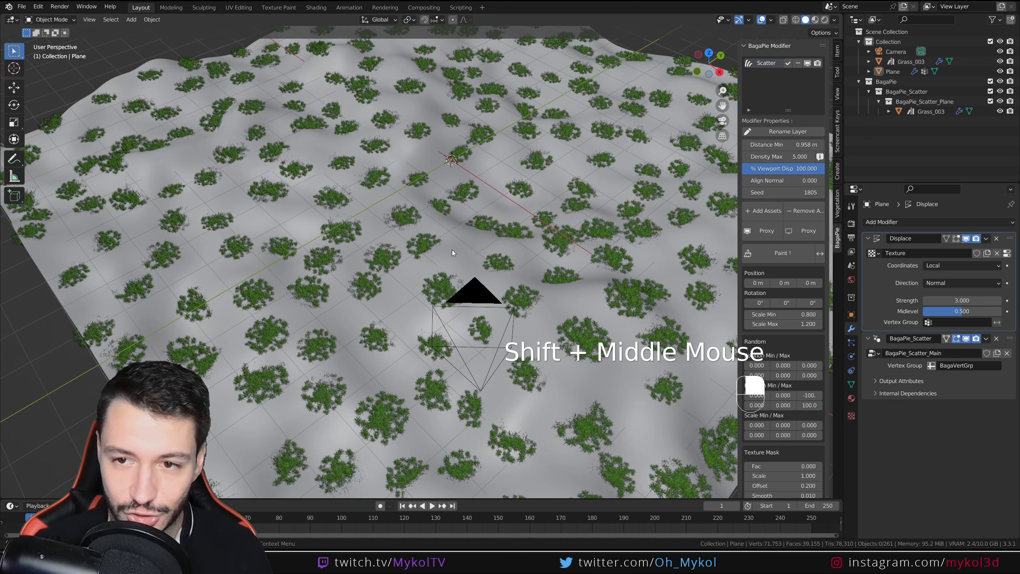
left_click(768, 80)
left_click(782, 132)
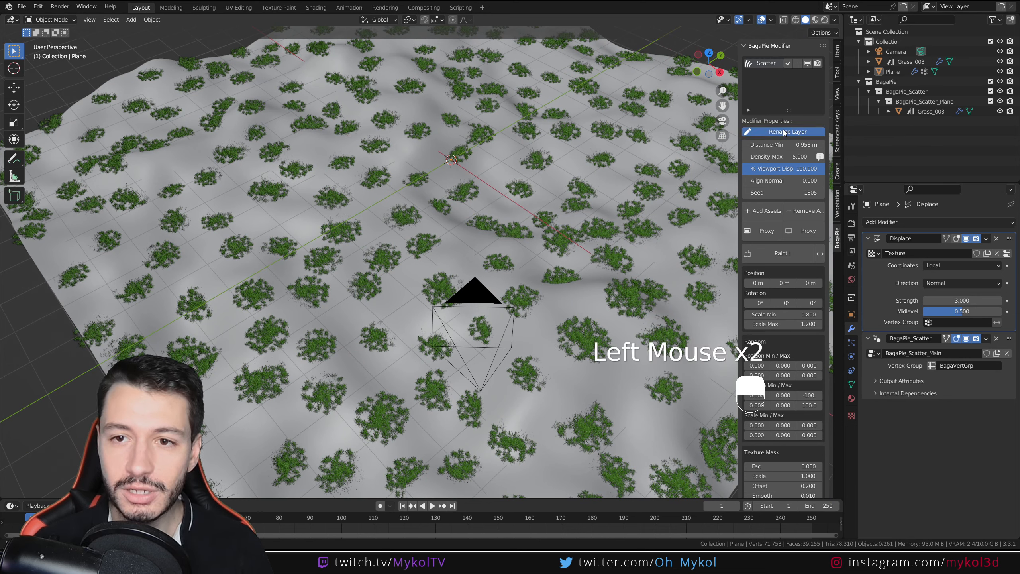
left_click(773, 147)
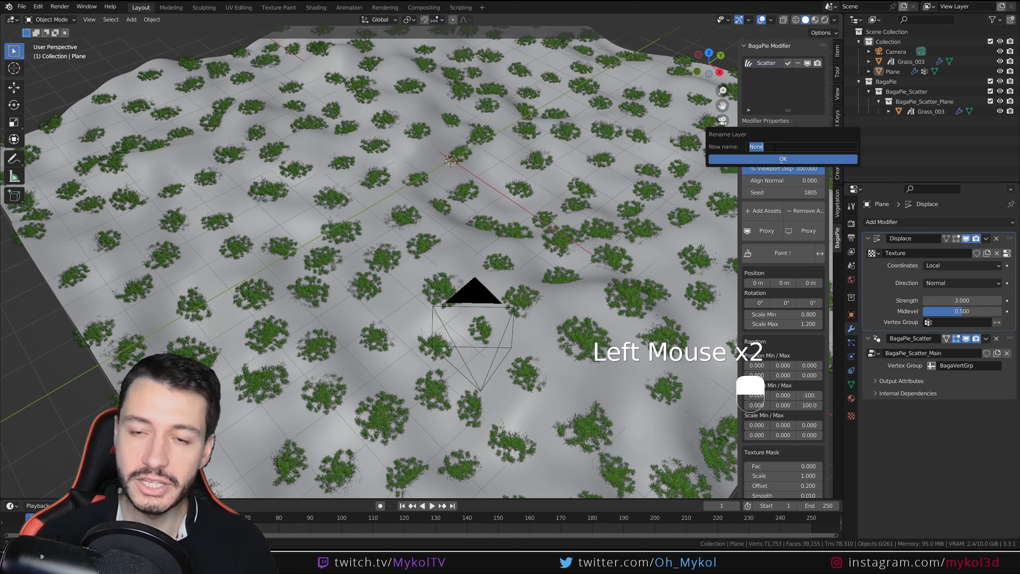
type("Herbe")
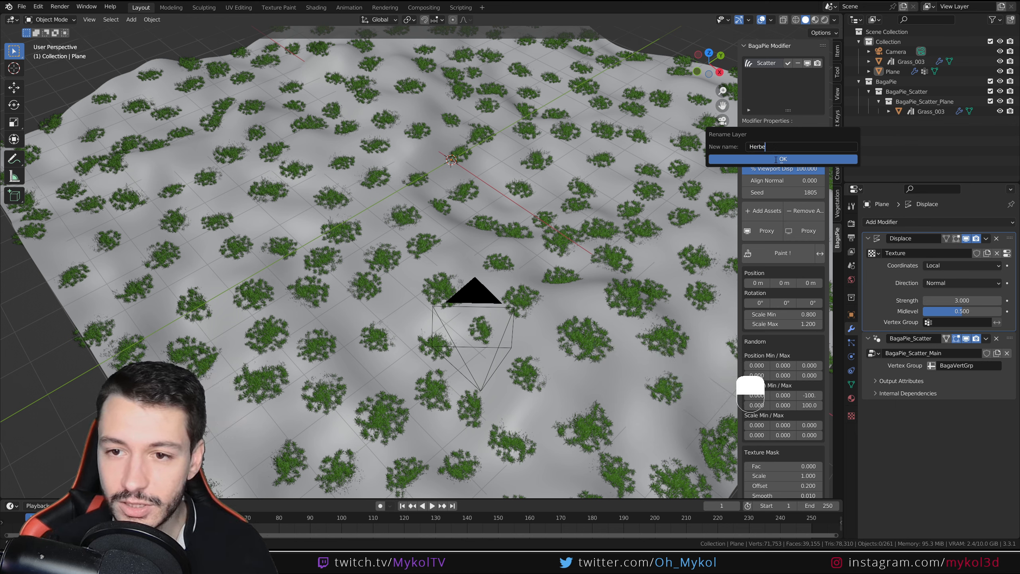
left_click(775, 160)
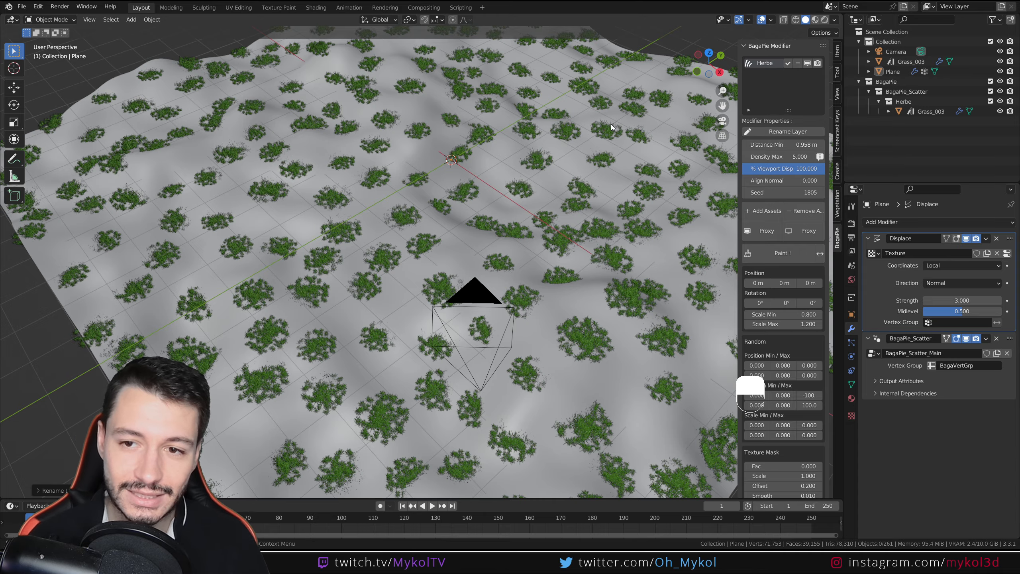
Set the size of the terrain plane's Clouds displacement texture to 8
scroll(561, 231, "down", 5)
middle_click_drag(528, 313, 493, 273)
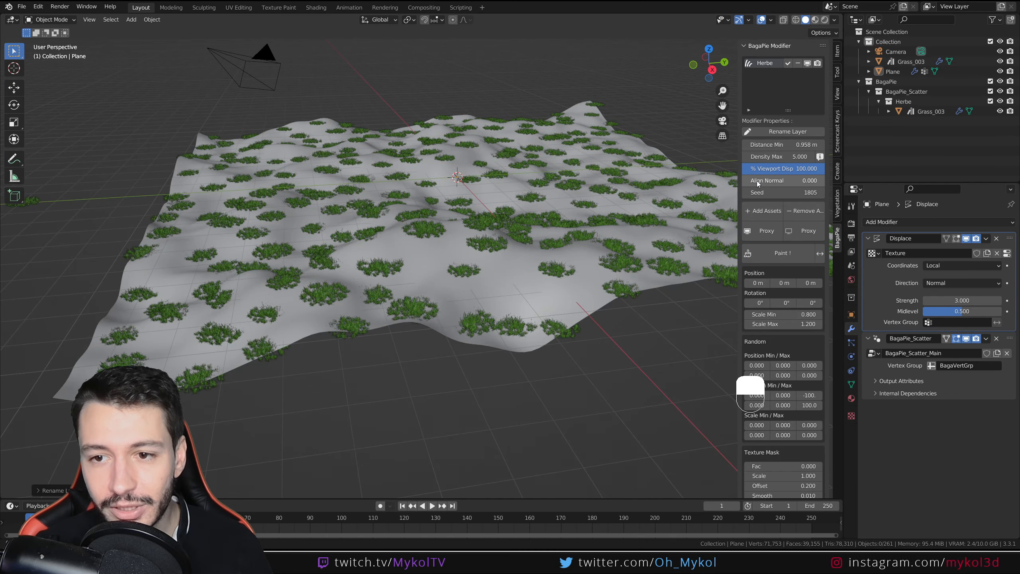
middle_click_drag(461, 235, 413, 280)
scroll(449, 239, "up", 2)
scroll(476, 281, "up", 2)
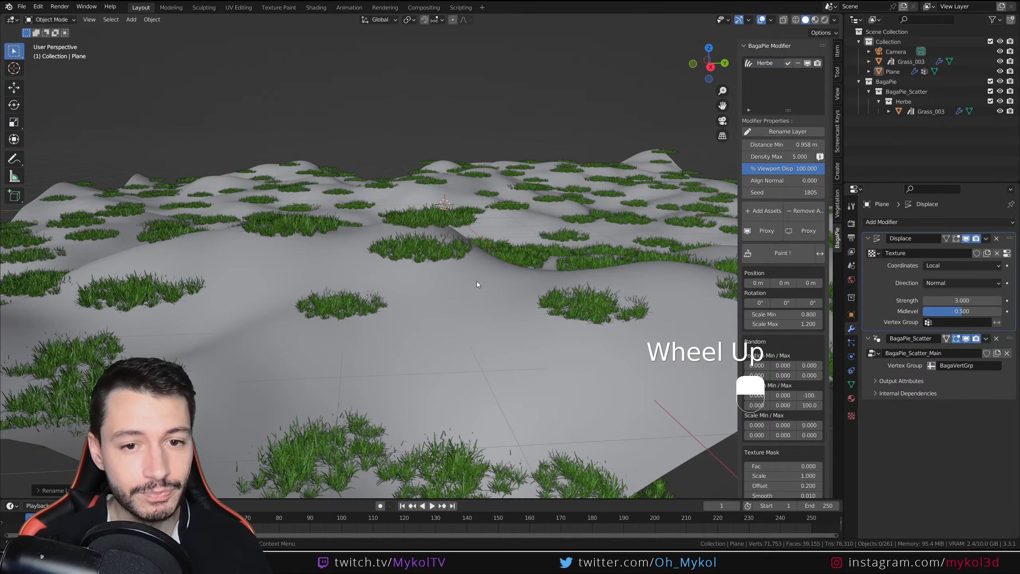
middle_click_drag(477, 281, 419, 221)
scroll(458, 316, "down", 2)
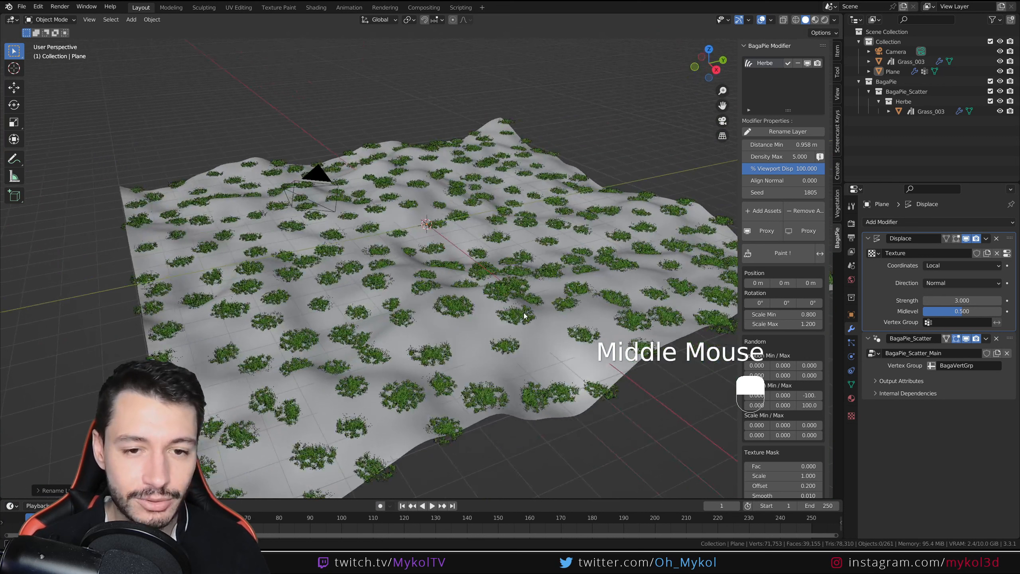
left_click(419, 221)
left_click(850, 415)
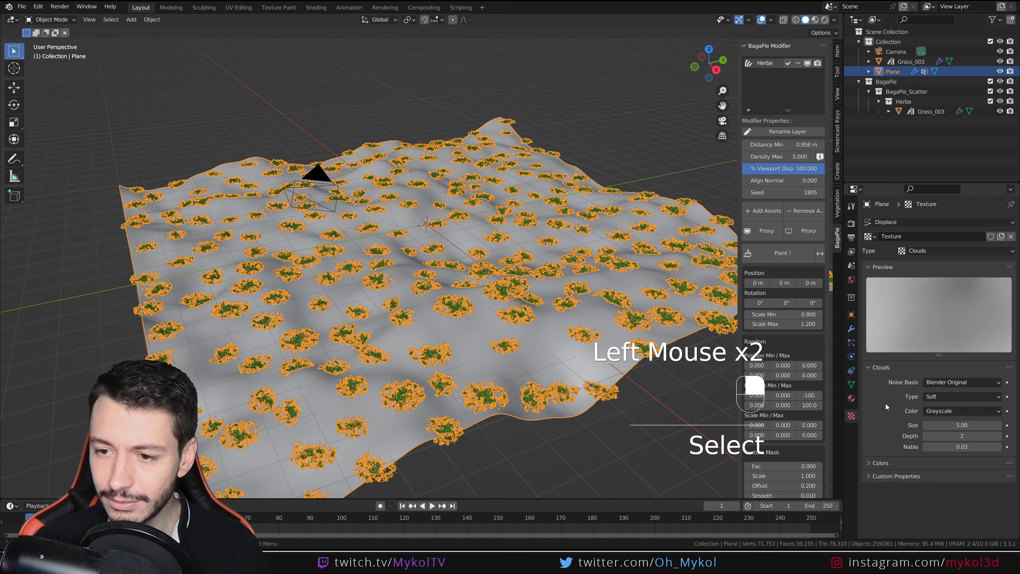
double_click(962, 425)
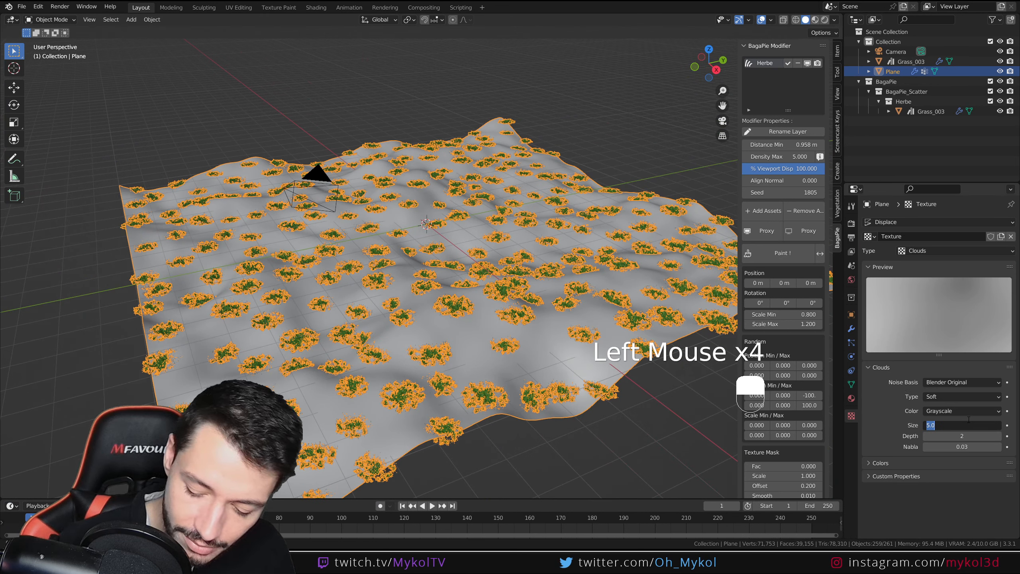
type("8")
key("Return")
Set the strength of the terrain plane's Displace modifier to 5
middle_click_drag(442, 281, 270, 325)
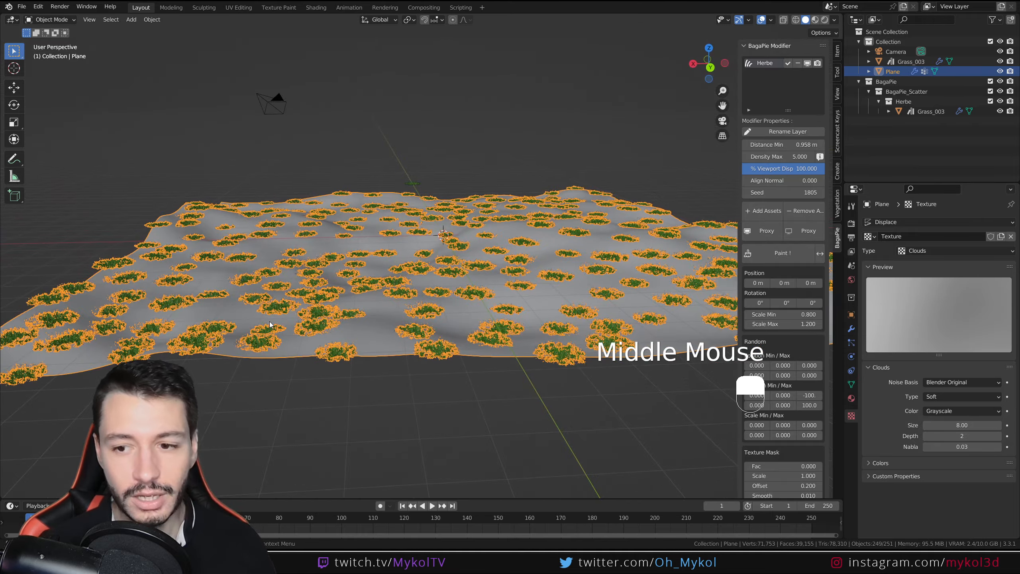
left_click(851, 328)
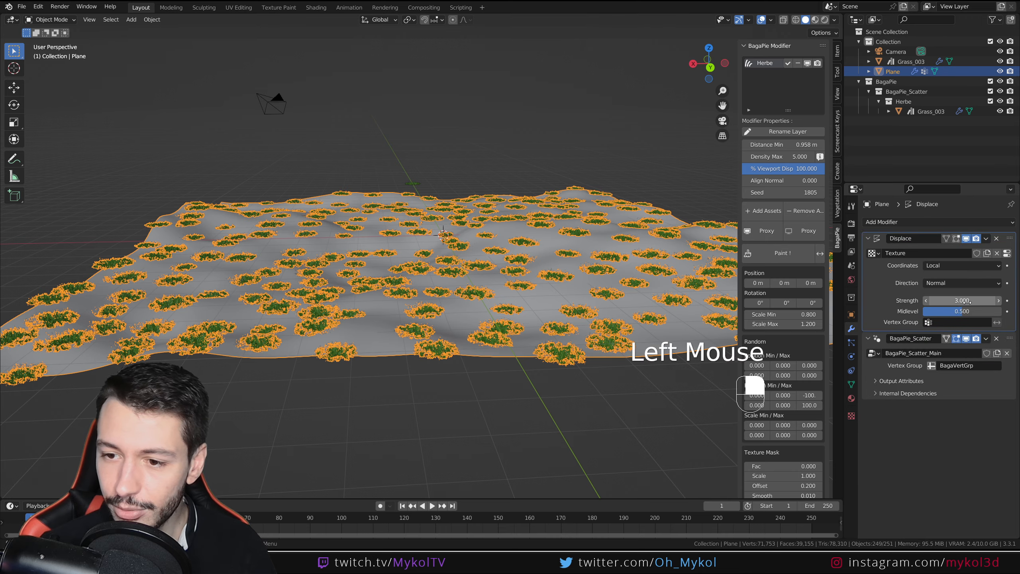
left_click_drag(960, 300, 1000, 300)
left_click(957, 299)
type("5")
key("Return")
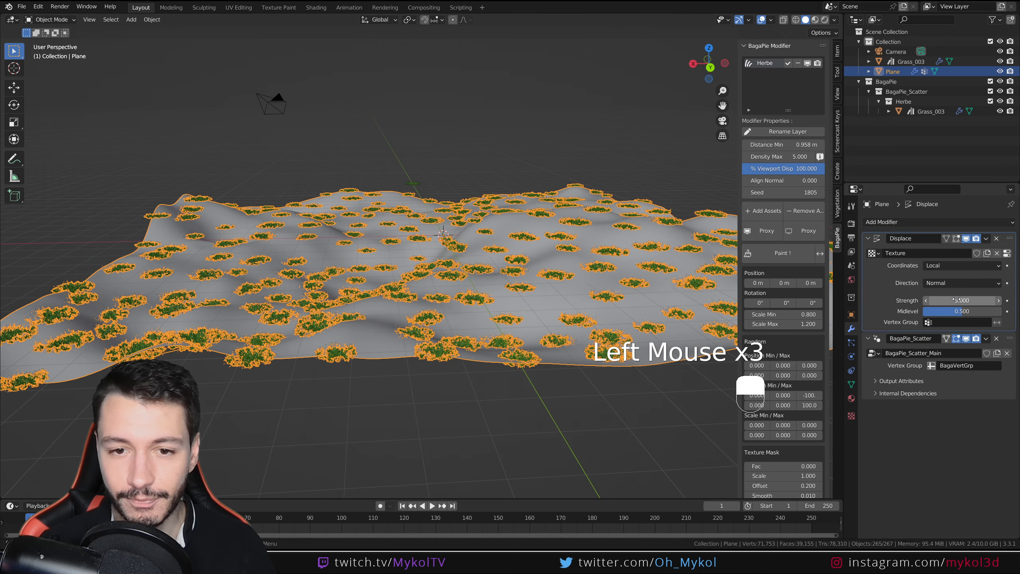
Set Align Normal of the Herbe scatter layer to 1 so the grass follows the terrain slope
middle_click_drag(521, 289, 464, 286)
scroll(464, 285, "up", 3)
middle_click_drag(491, 320, 434, 309)
scroll(444, 308, "up", 3)
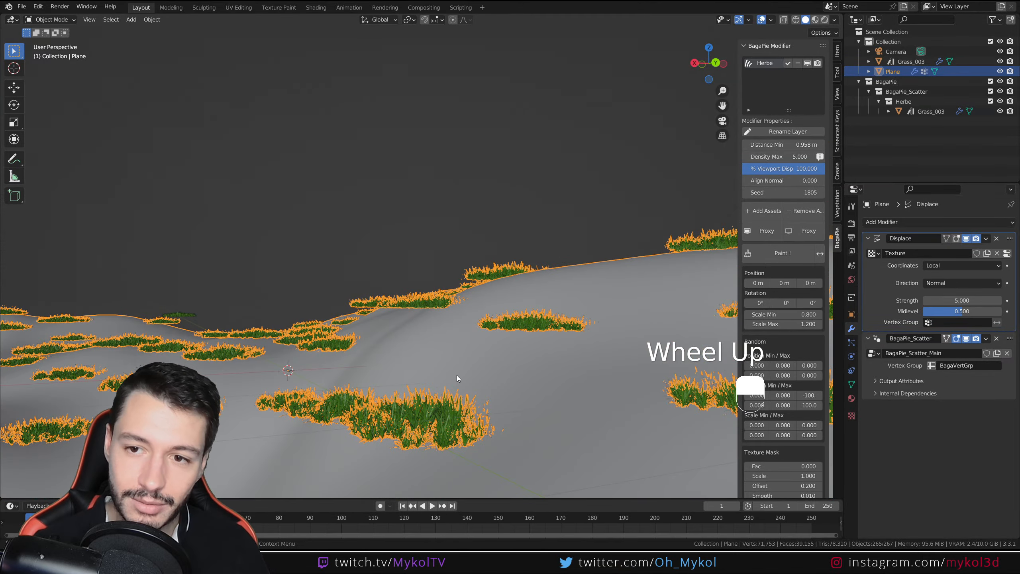
middle_click_drag(456, 375, 436, 258)
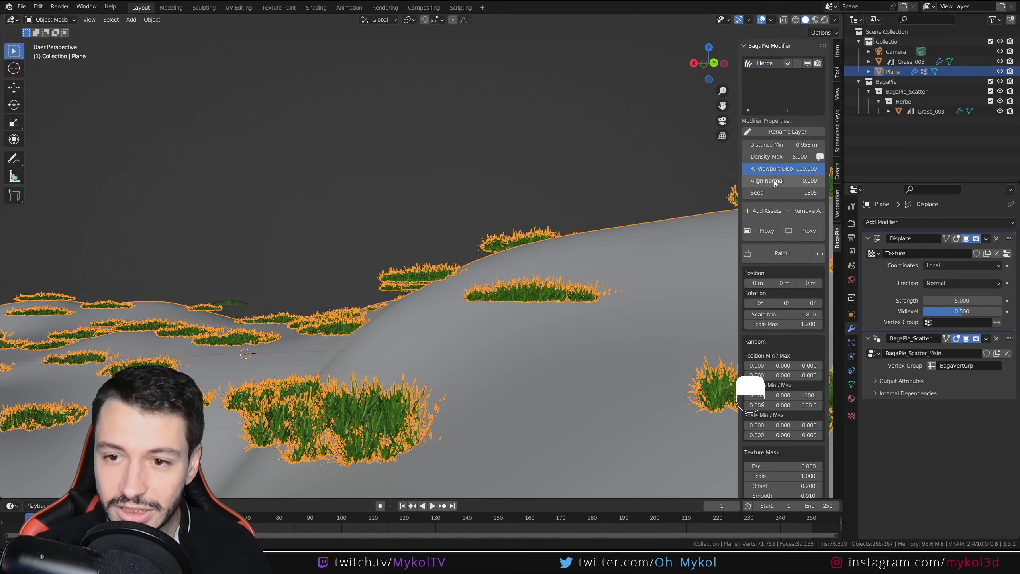
left_click_drag(773, 180, 821, 180)
left_click(447, 199)
scroll(467, 268, "down", 3)
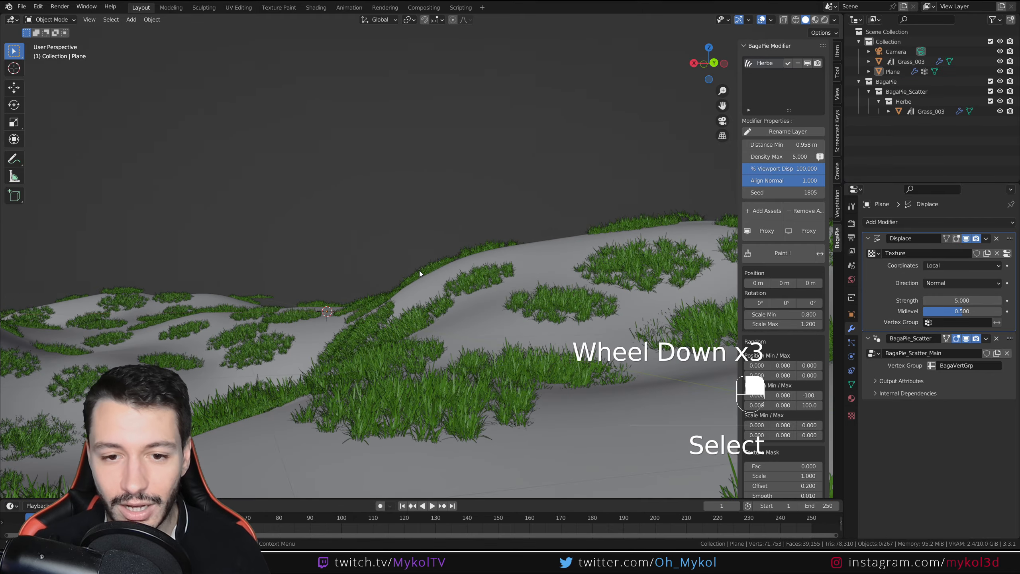
middle_click_drag(419, 270, 461, 354)
scroll(424, 319, "down", 2)
scroll(411, 296, "down", 2)
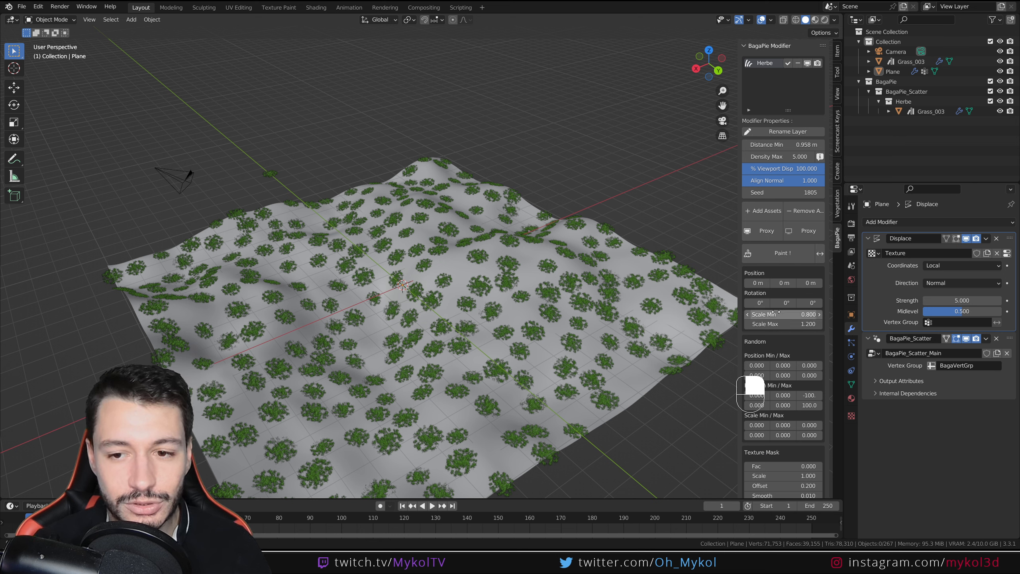
Try shifting the scattered grass along X with the layer's Position value, and undo the shift
scroll(785, 349, "down", 3)
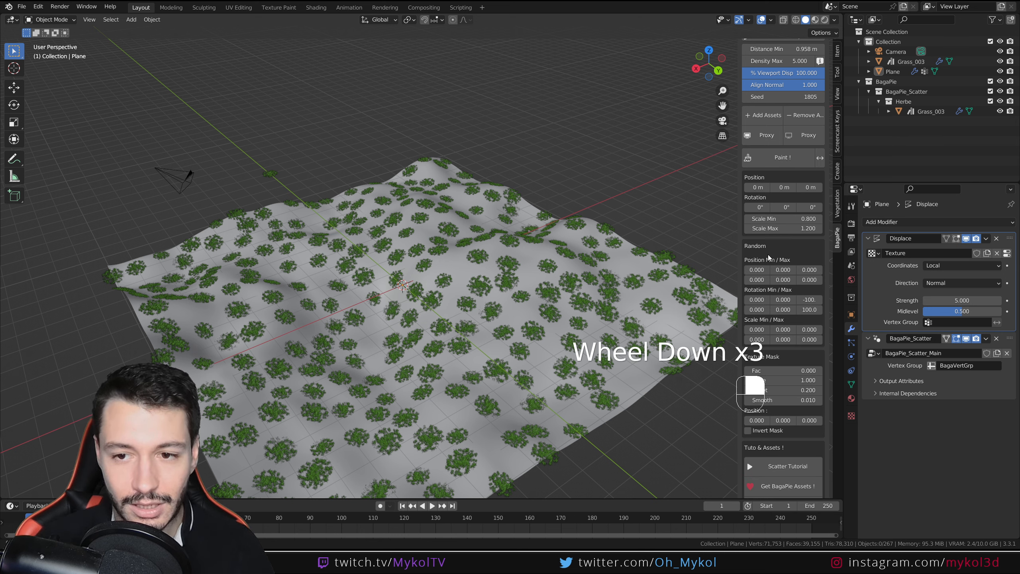
scroll(793, 305, "down", 2)
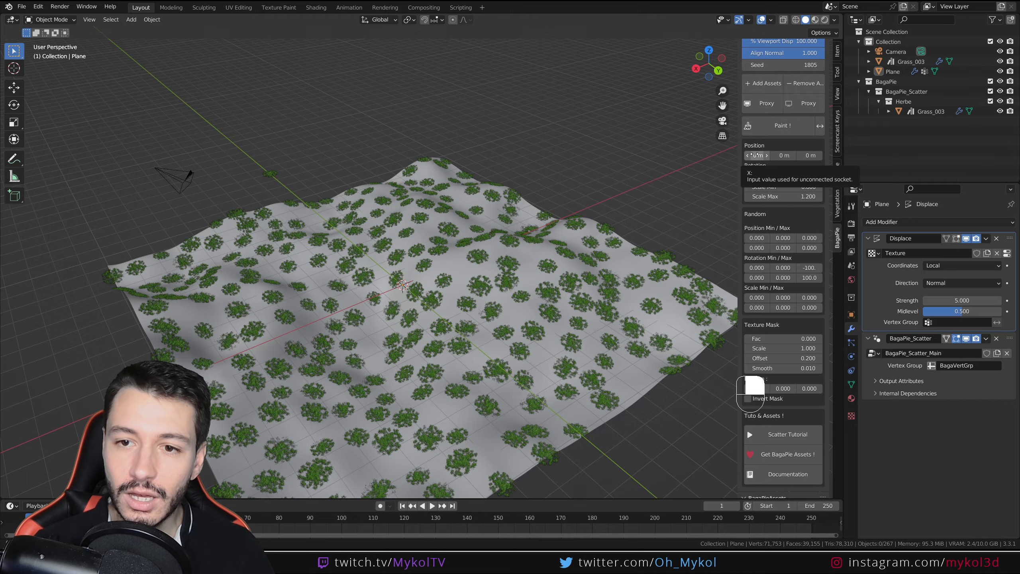
mouse_move(754, 155)
left_mouse_down()
mouse_move(732, 155)
mouse_move(751, 155)
left_mouse_up()
left_click_drag(757, 155, 723, 155)
key("ctrl+z")
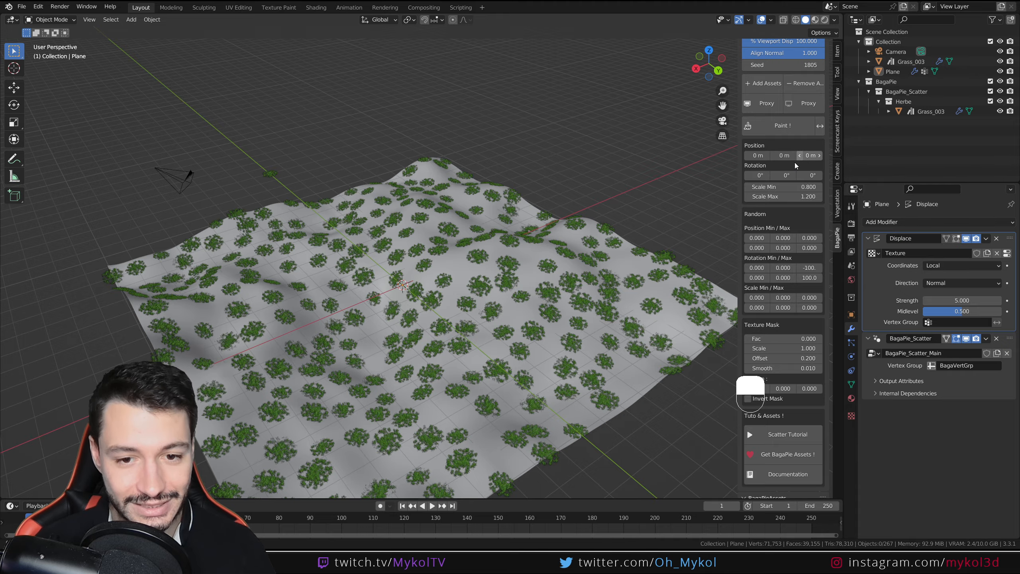
Try offsetting the scattered grass vertically with the Z Position value, and undo the offset
middle_click_drag(518, 313, 462, 291)
scroll(505, 264, "up", 2)
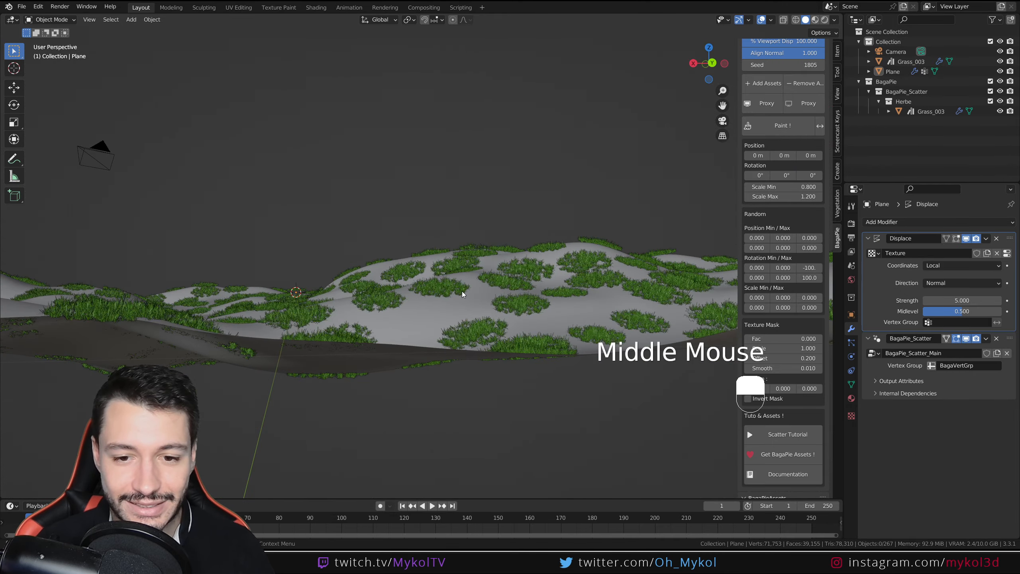
scroll(462, 290, "up", 1)
middle_click_drag(545, 300, 569, 301)
left_click(799, 155)
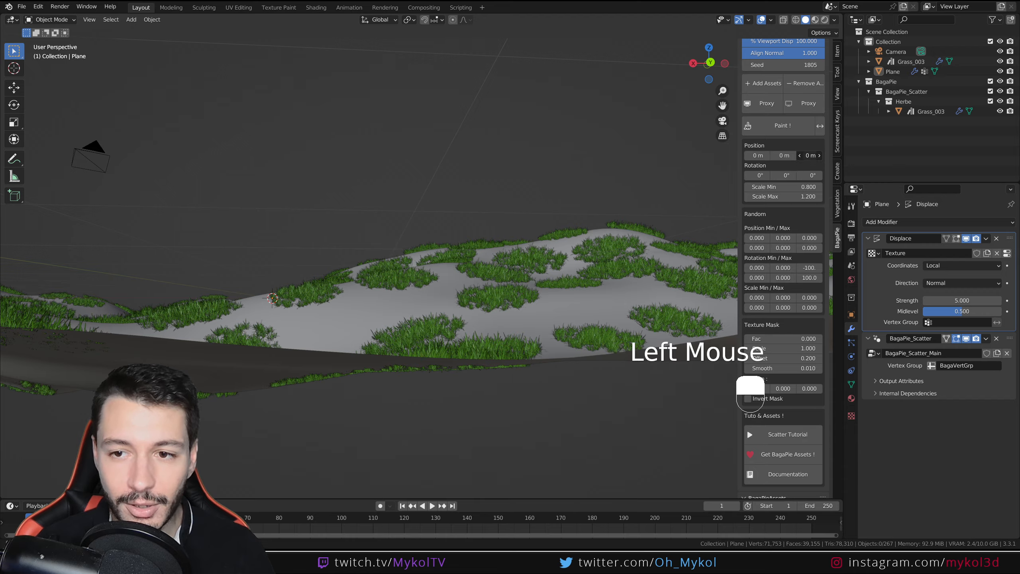
mouse_move(809, 155)
left_mouse_down("shift")
mouse_move(829, 155)
mouse_move(819, 154)
left_mouse_up("shift")
key("ctrl+z")
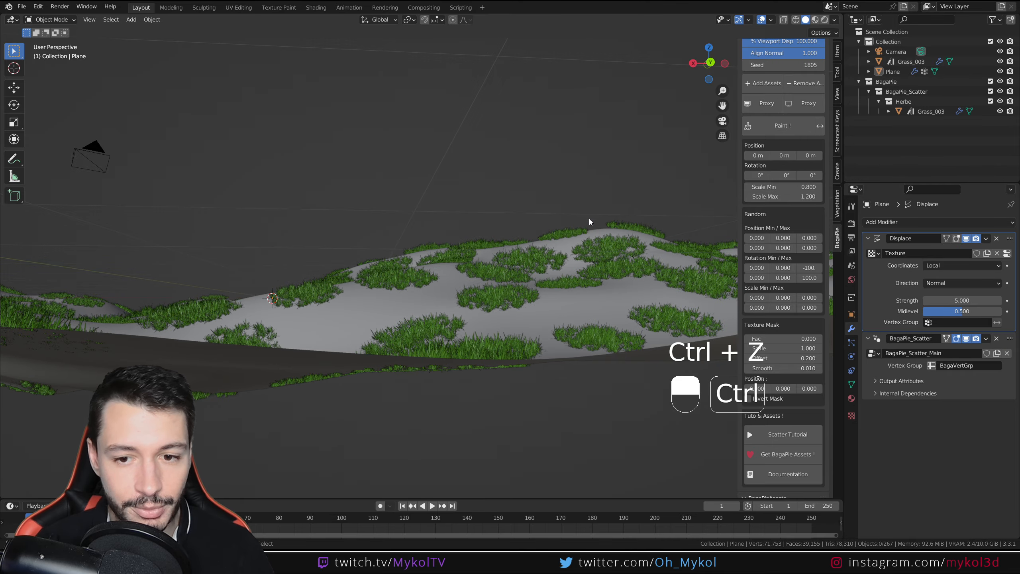
Try rotating the scattered grass to about 171° on Z, and undo the rotation
middle_click_drag(460, 284, 434, 321)
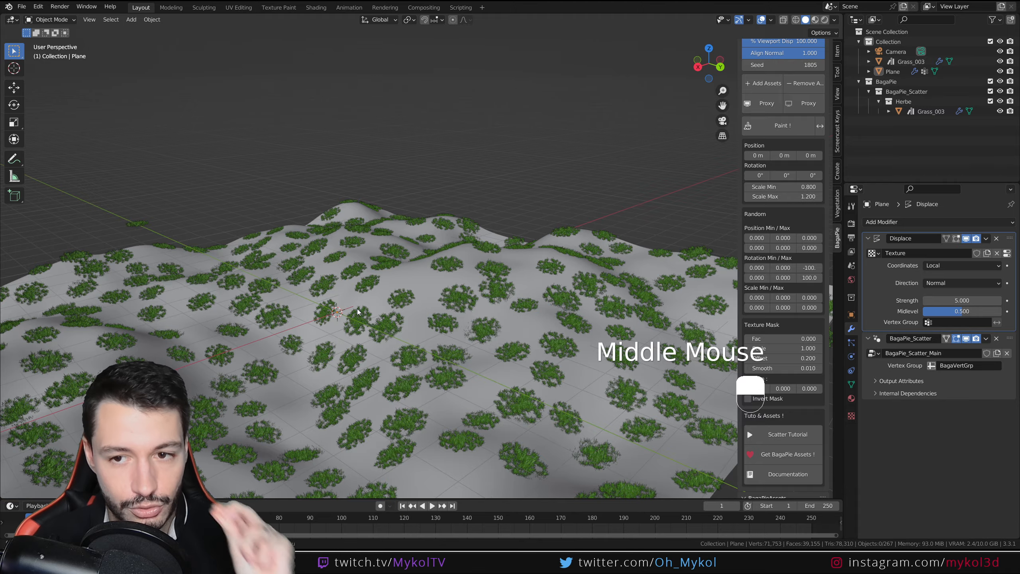
middle_click_drag(545, 389, 447, 381)
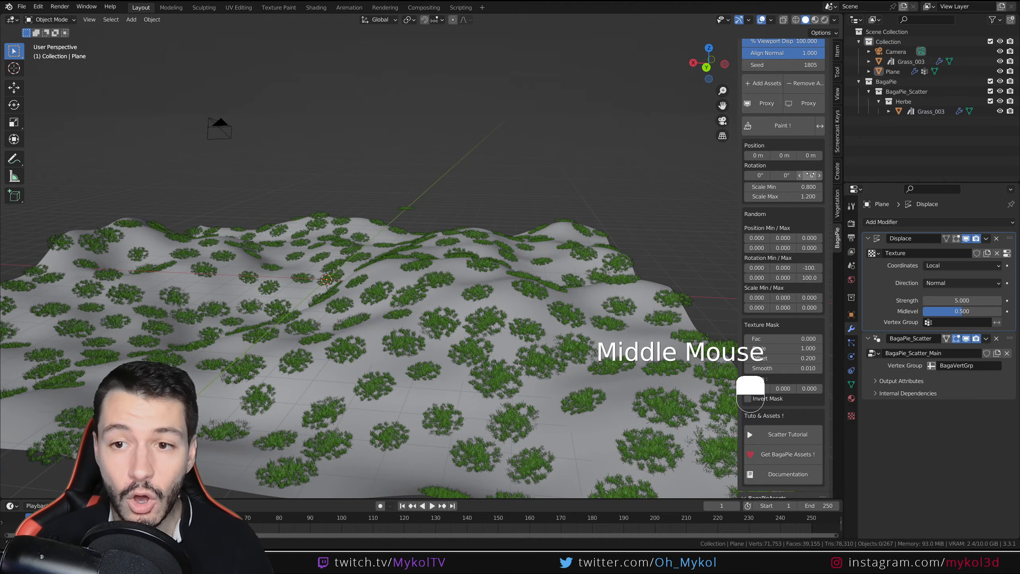
left_click_drag(809, 176, 859, 176)
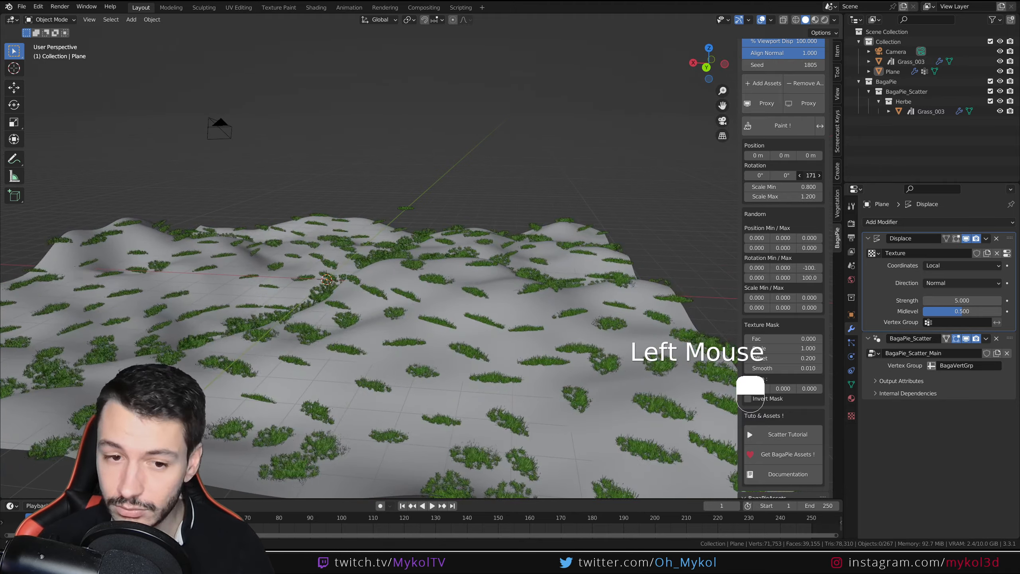
middle_click_drag(490, 398, 389, 344)
key("ctrl+z")
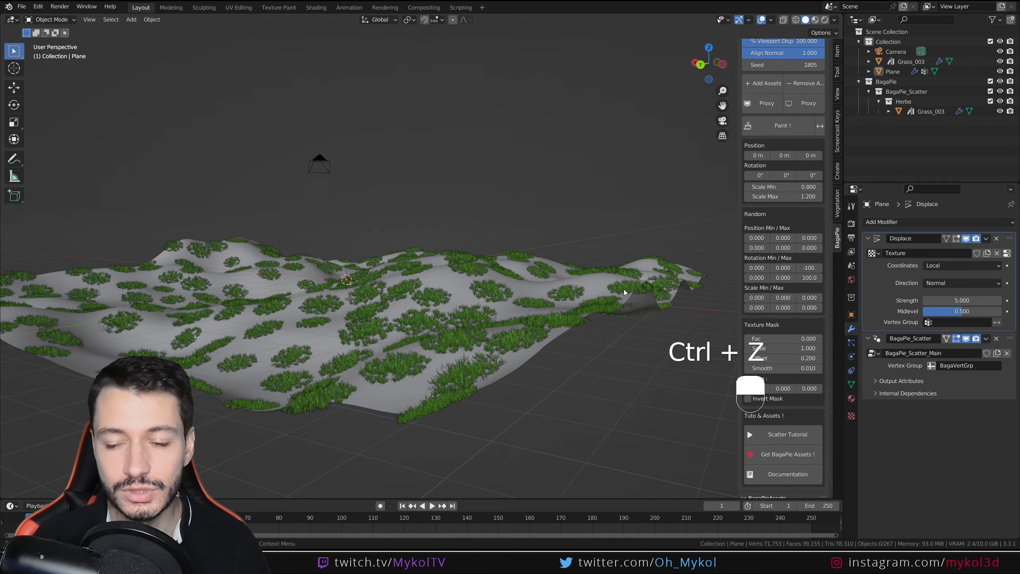
Set Scale Min of the grass scatter layer to 0.5
middle_click_drag(558, 209, 570, 257)
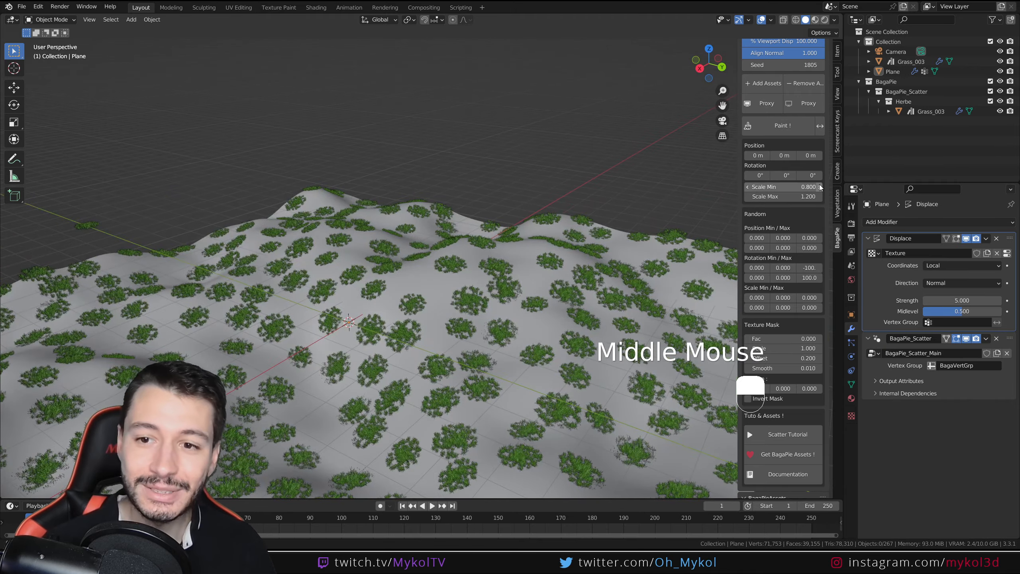
middle_click_drag(603, 306, 592, 290)
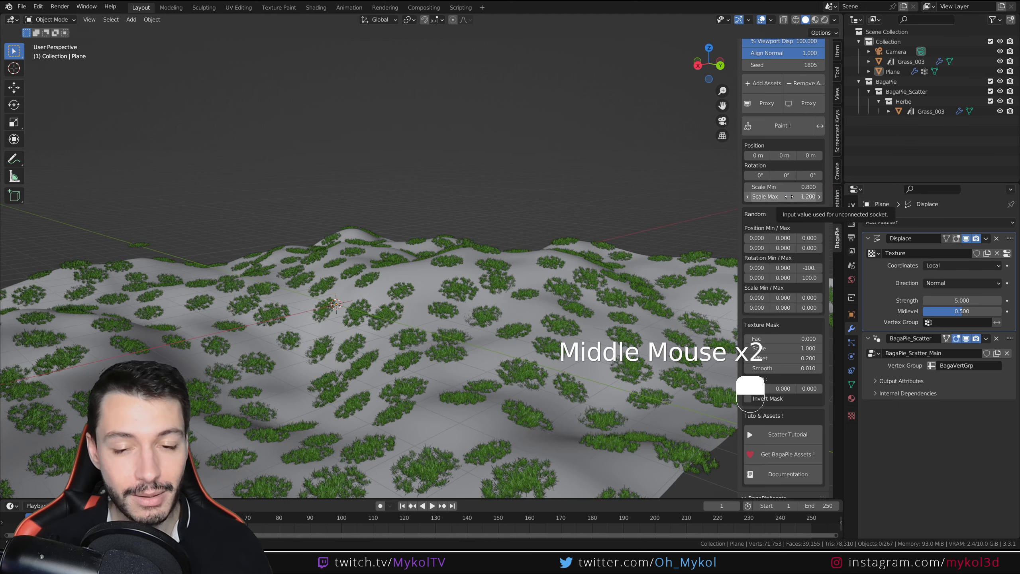
left_click(793, 186)
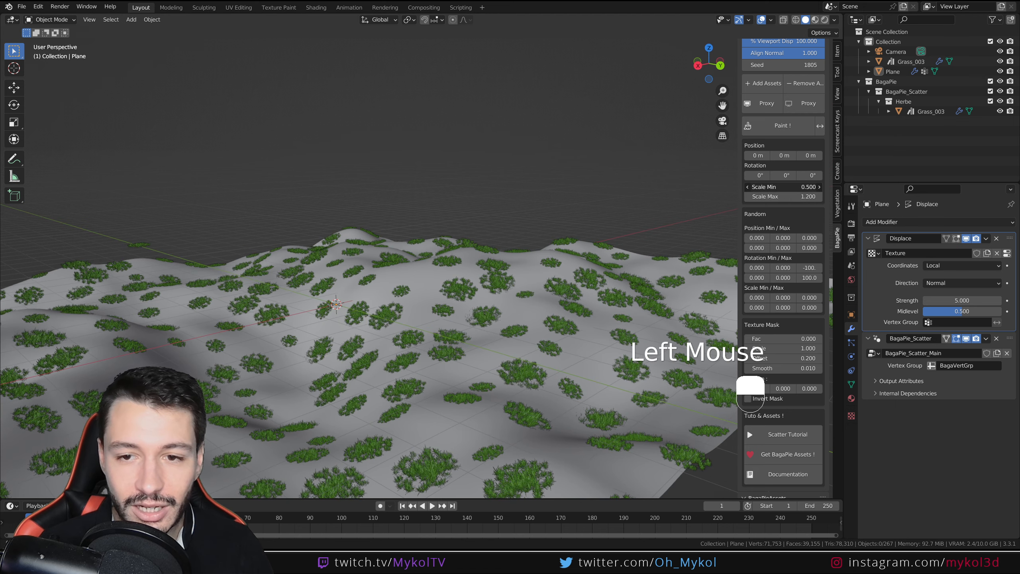
left_click(793, 187)
type("0.5")
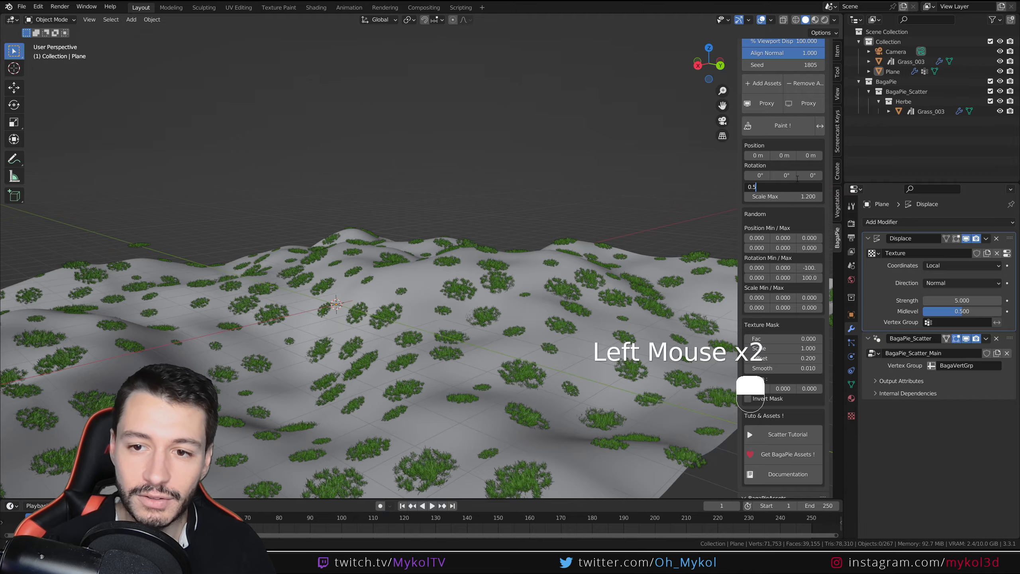
Try a Scale Max of 5 on the grass layer and examine the enlarged grass up close
left_click(784, 197)
type("5")
key("Return")
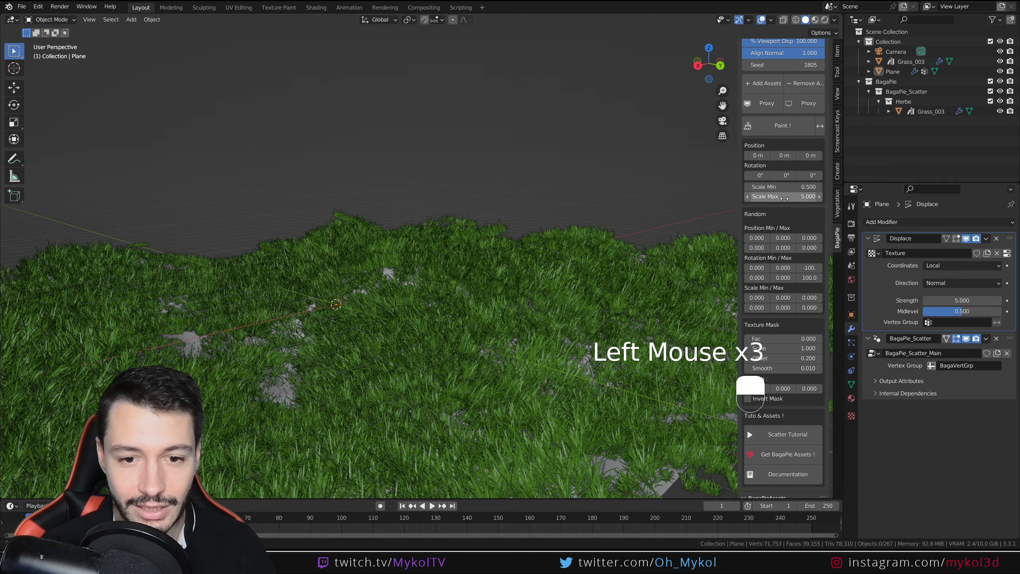
scroll(537, 295, "down", 1)
scroll(537, 295, "up", 2)
middle_click_drag(537, 295, 444, 298)
scroll(468, 369, "up", 2)
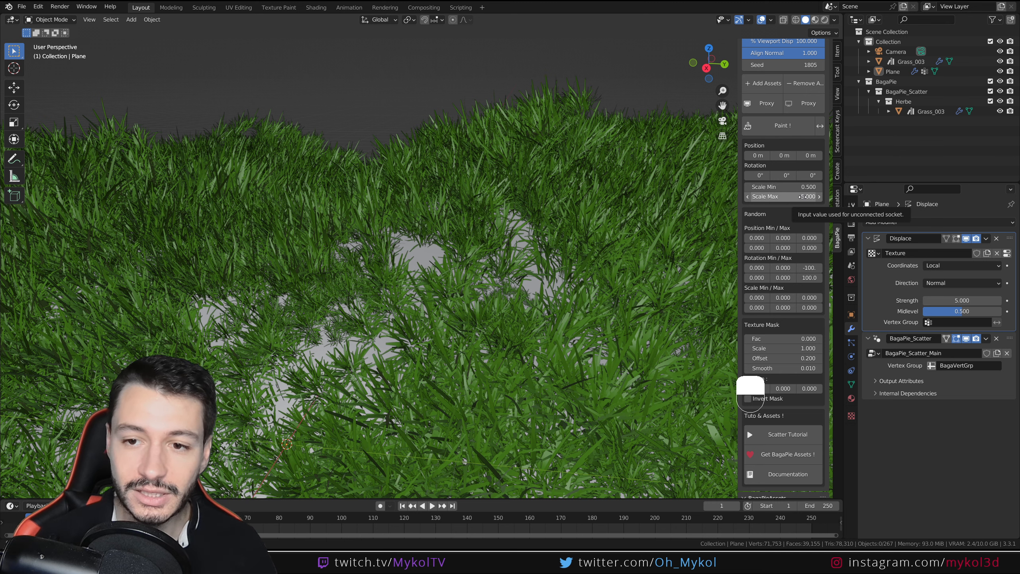
Set Scale Max of the grass scatter layer to 1
left_click_drag(802, 197, 802, 197)
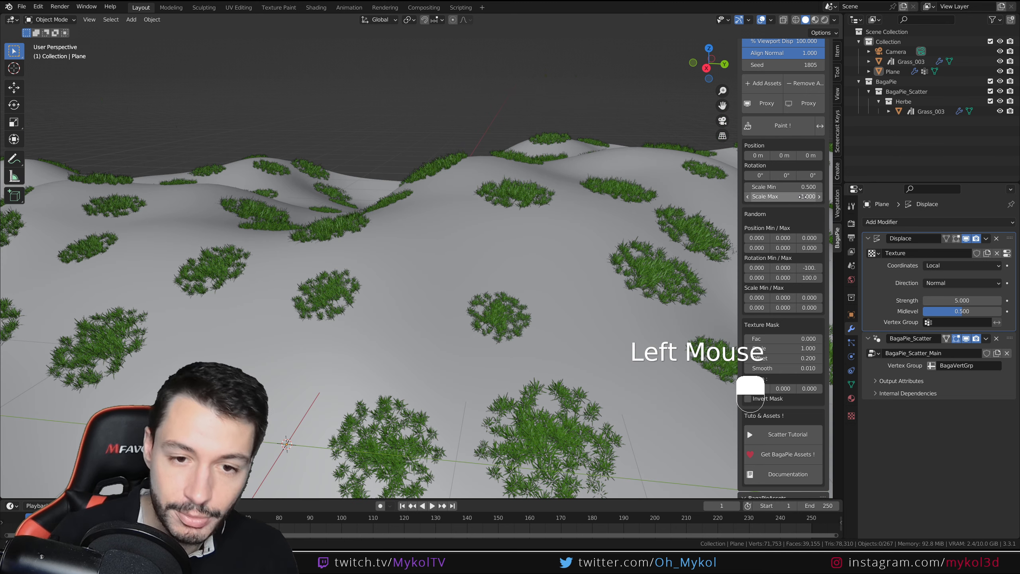
middle_click_drag(513, 229, 422, 338)
scroll(463, 346, "down", 2)
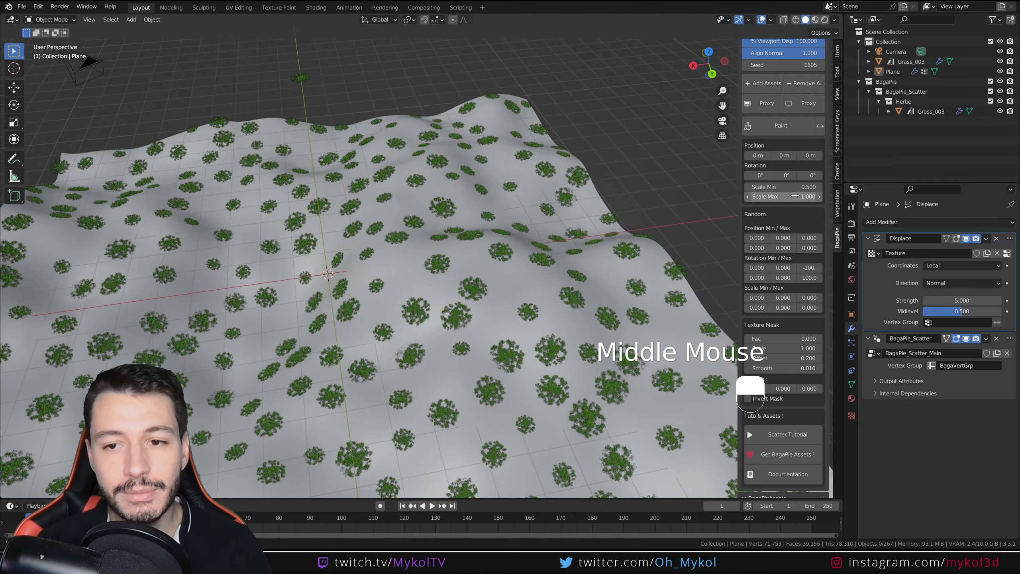
Try raising the grass layer's Scale Max to 1.7, and undo the change
left_click_drag(802, 196, 806, 196)
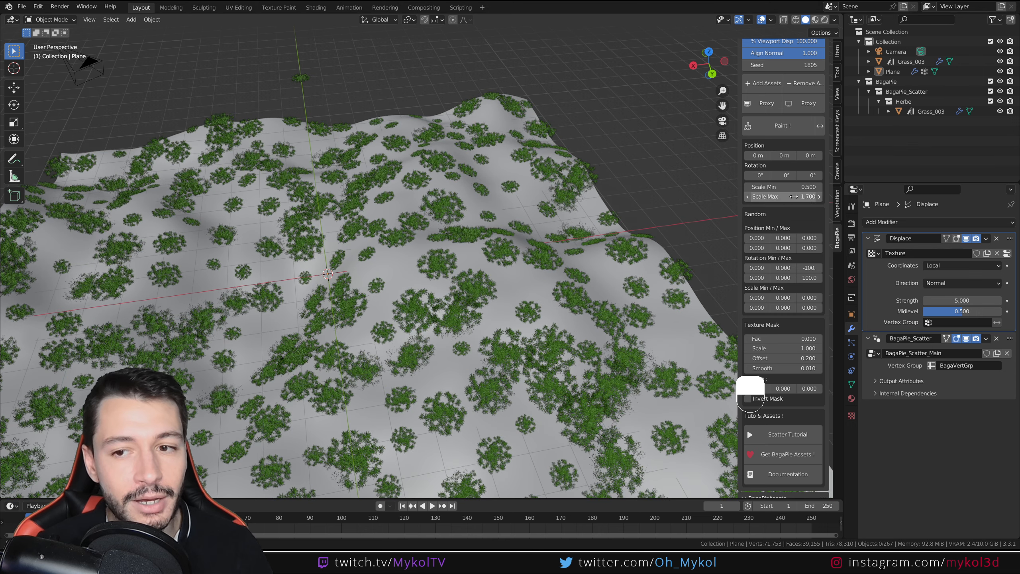
key("ctrl+z")
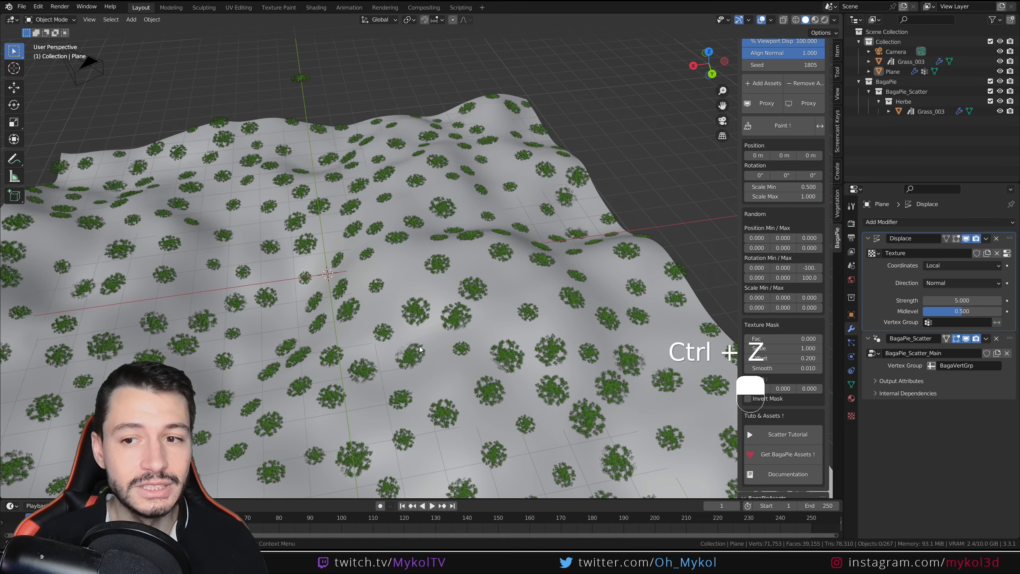
Try random X position offsets for the grass, with a minimum of -0.80 and a raised maximum, undoing each change
middle_click_drag(516, 341, 24, 97)
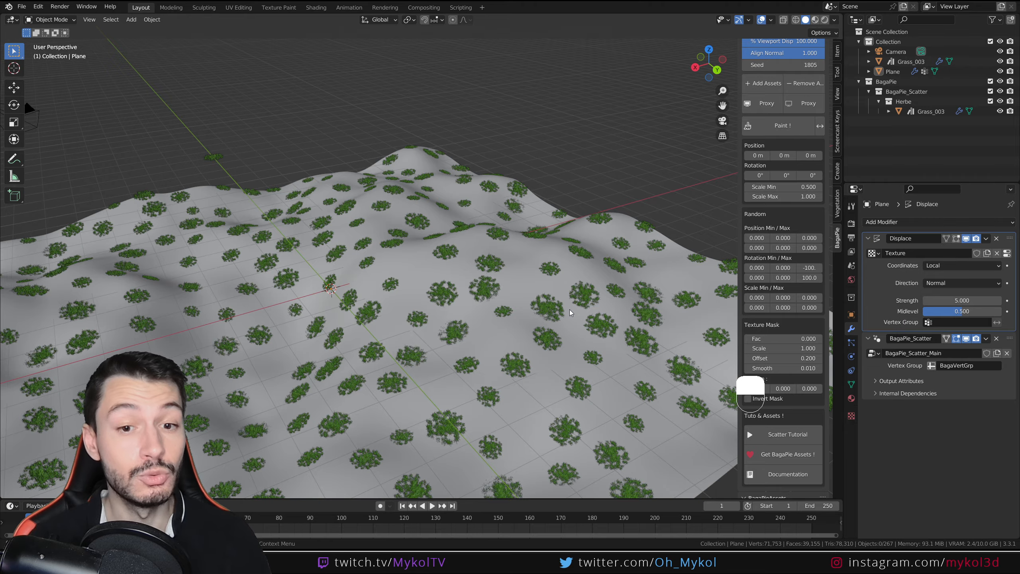
middle_click_drag(542, 373, 678, 216)
scroll(501, 401, "up", 3, "shift")
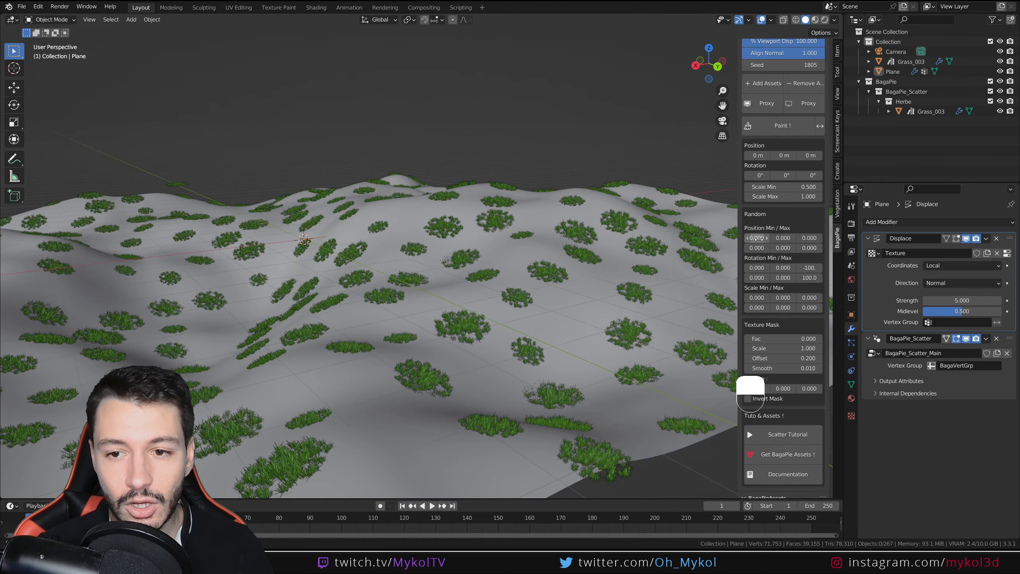
left_click_drag(756, 237, 741, 238)
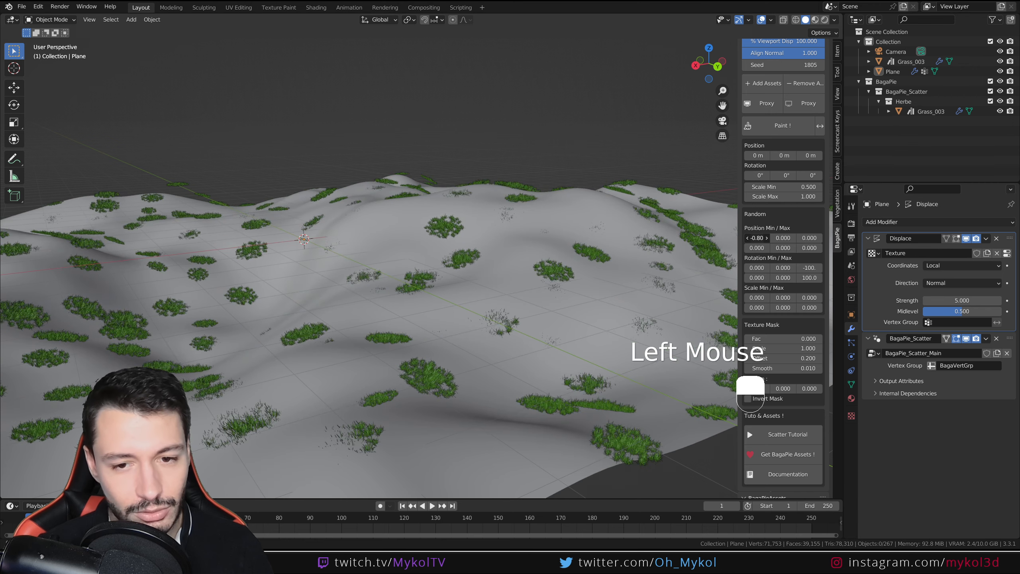
key("ctrl+z")
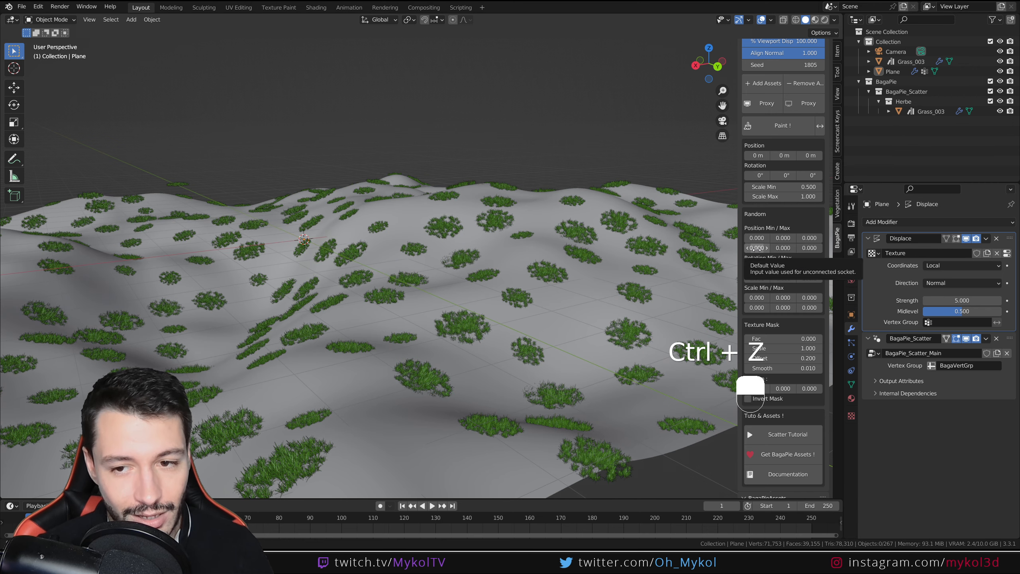
left_click_drag(757, 248, 770, 248)
key("ctrl+z")
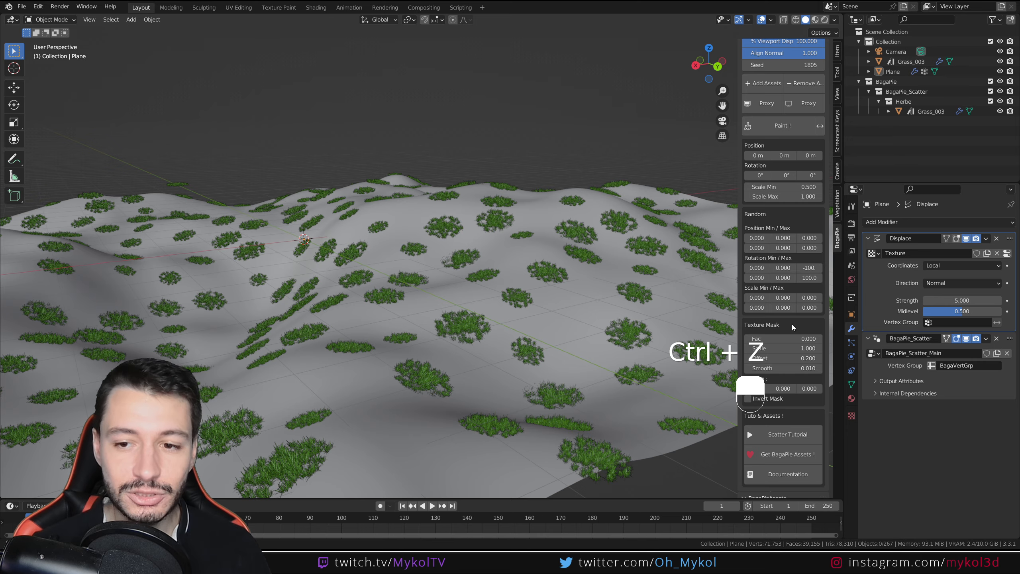
Try changing the grass layer's random Z scale minimum and a random rotation minimum, undoing both changes
left_click_drag(809, 297, 819, 298)
key("ctrl+z")
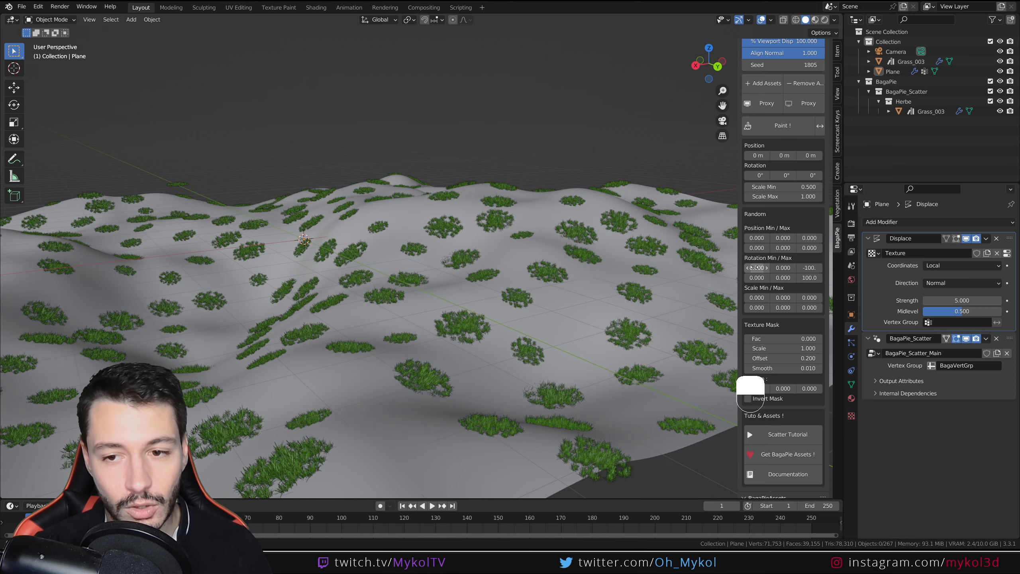
mouse_move(779, 268)
left_mouse_down()
mouse_move(788, 268)
mouse_move(772, 270)
left_mouse_up()
key("ctrl+z")
key("ctrl+z")
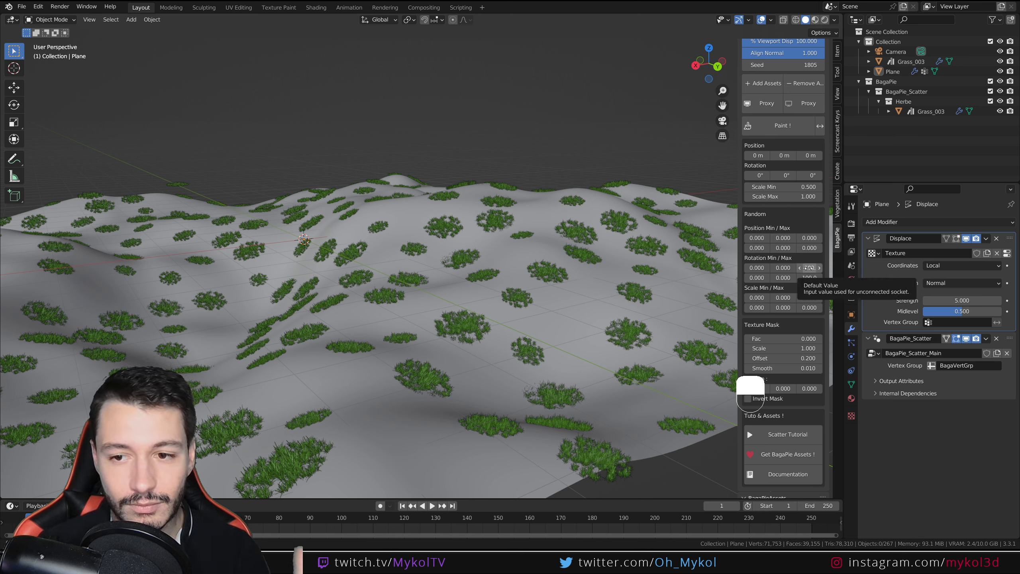
Set both the minimum and maximum random Z rotation of the grass to 0
left_click(809, 268)
type("0")
key("Return")
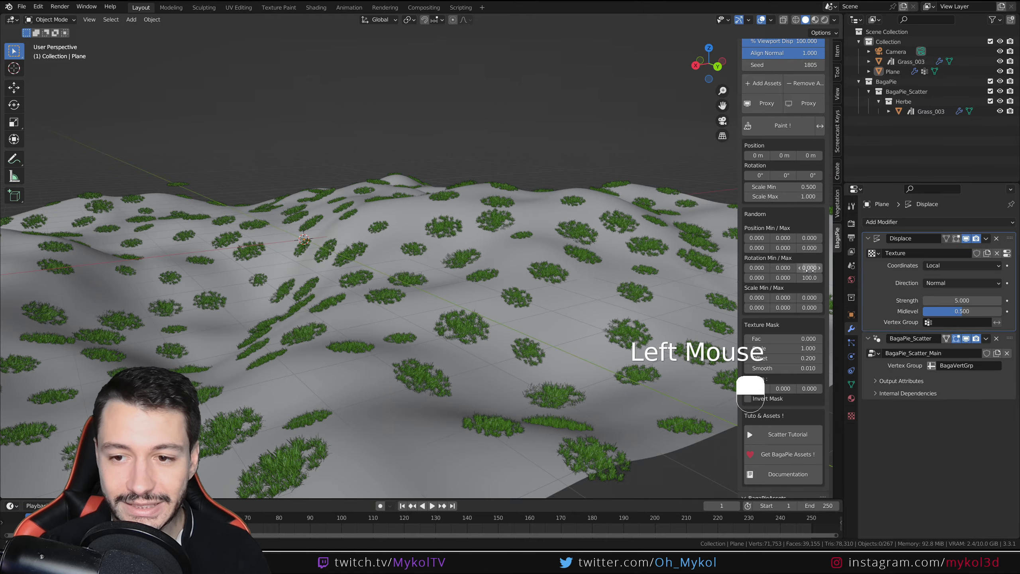
left_click(808, 279)
type("0")
key("Return")
middle_click_drag(450, 318, 457, 379)
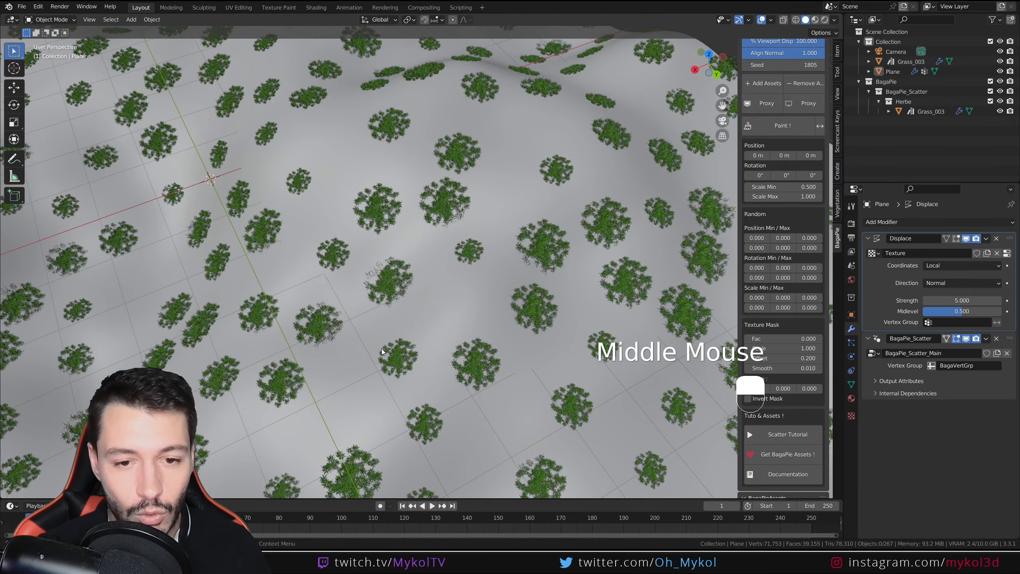
Set the grass layer's minimum random Z rotation to -100
left_click_drag(809, 268, 788, 267)
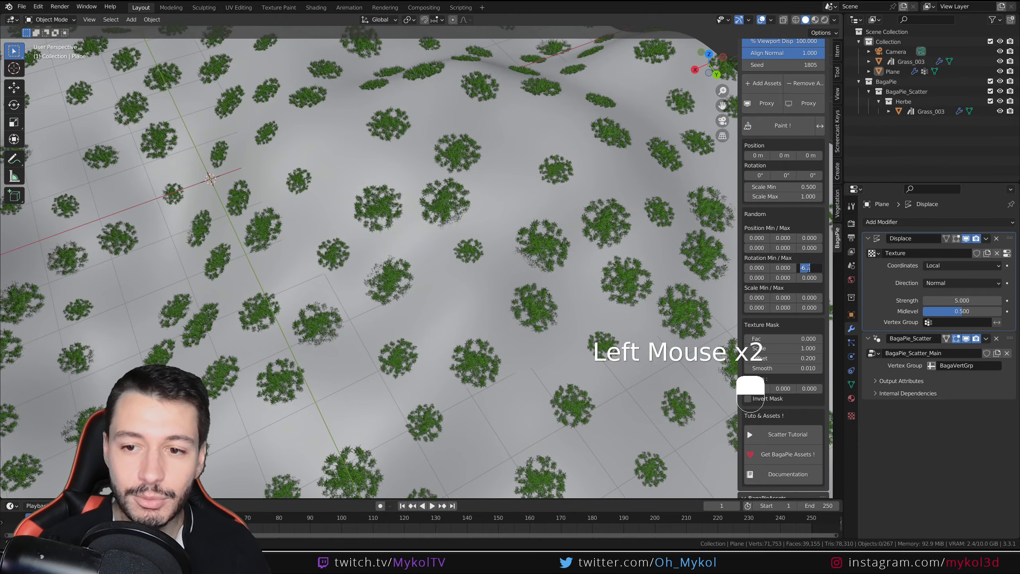
type("-180")
key("Return")
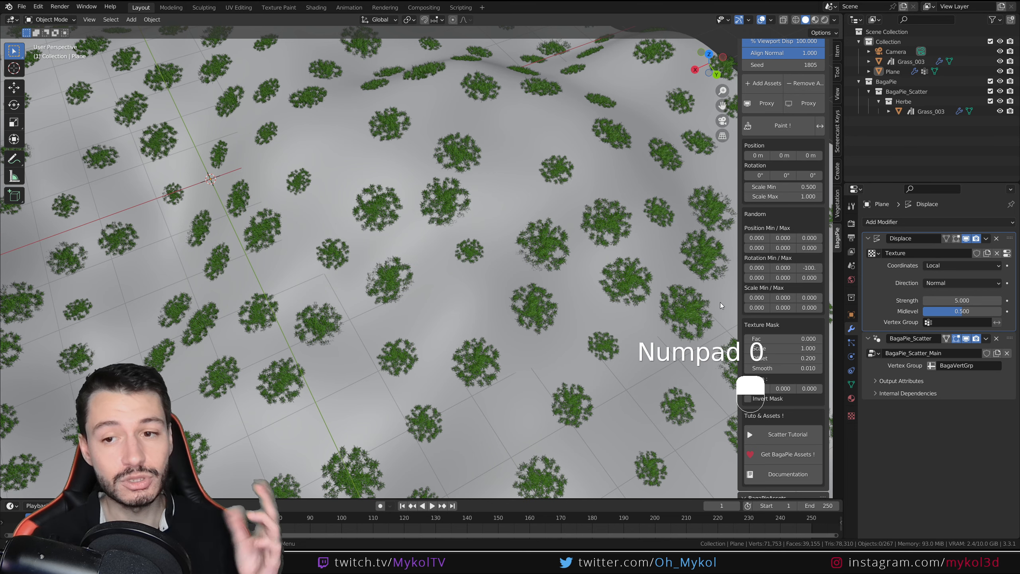
Set the grass layer's maximum random Z rotation to 100
left_click(807, 277)
type("100")
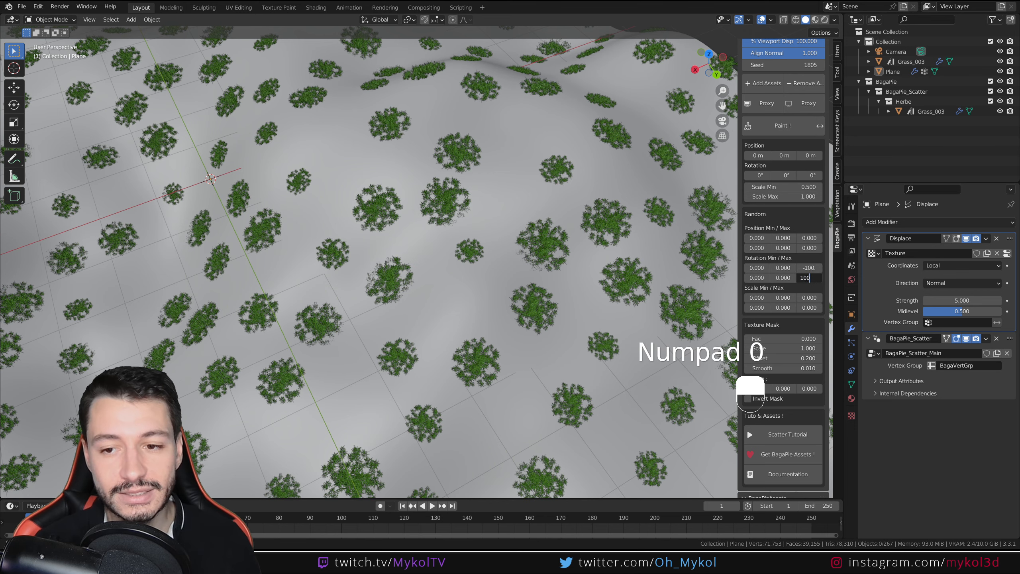
key("Return")
mouse_move(493, 301)
middle_mouse_down()
mouse_move(475, 320)
mouse_move(496, 312)
middle_mouse_up()
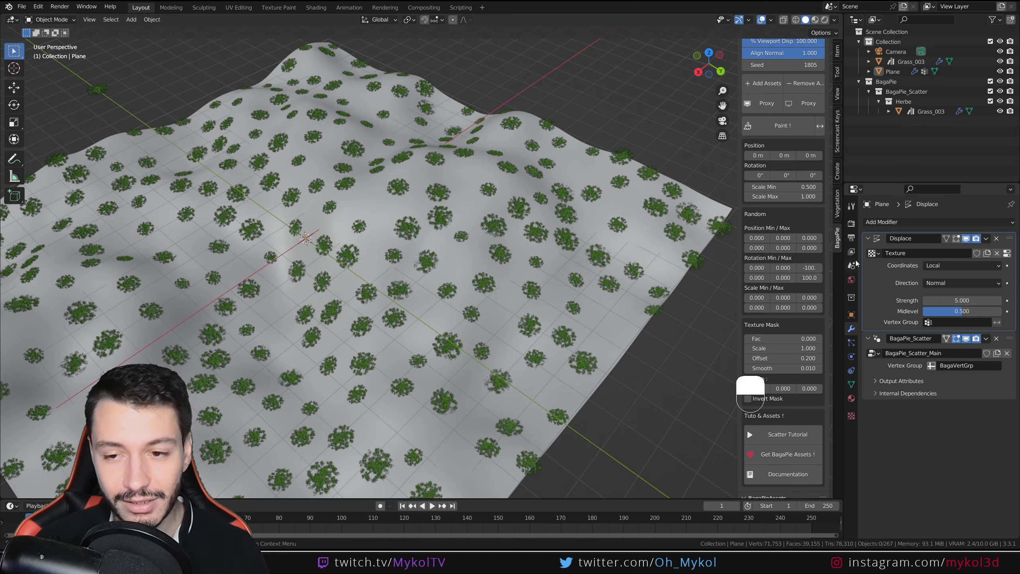
middle_click_drag(629, 332, 643, 376)
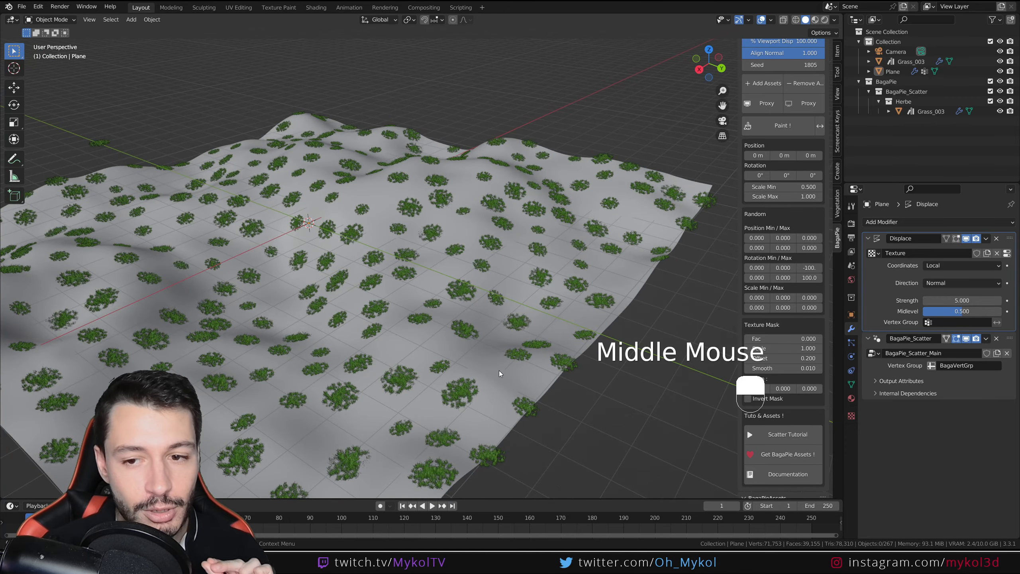
scroll(543, 341, "up", 2)
middle_click_drag(544, 341, 584, 308)
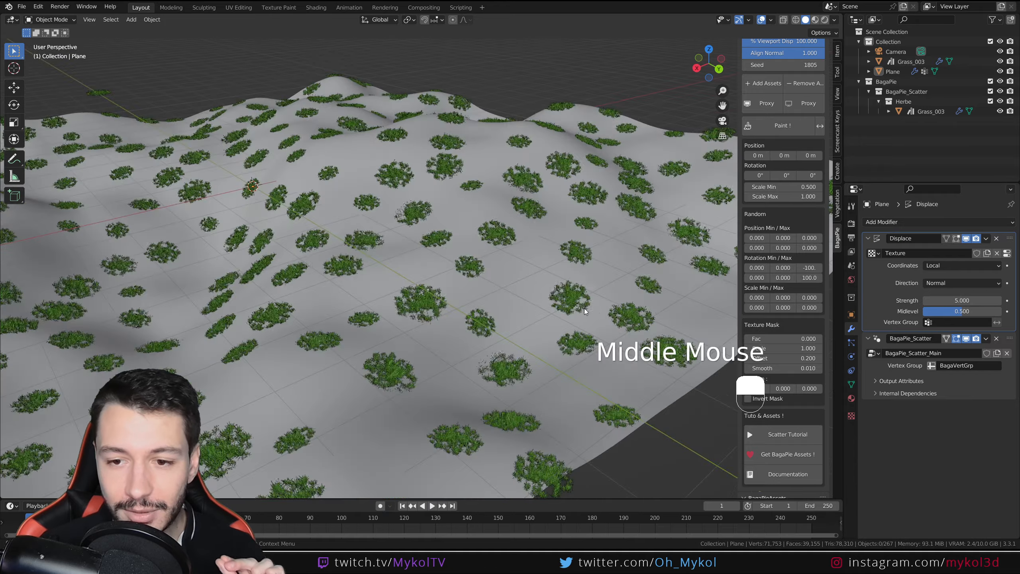
Set the grass layer's random Z scale range to a minimum of -0.2 and a maximum of 0.2
left_click(756, 297)
left_click_drag(757, 297, 805, 307)
key("ctrl+z")
key("ctrl+z")
scroll(559, 368, "up", 2)
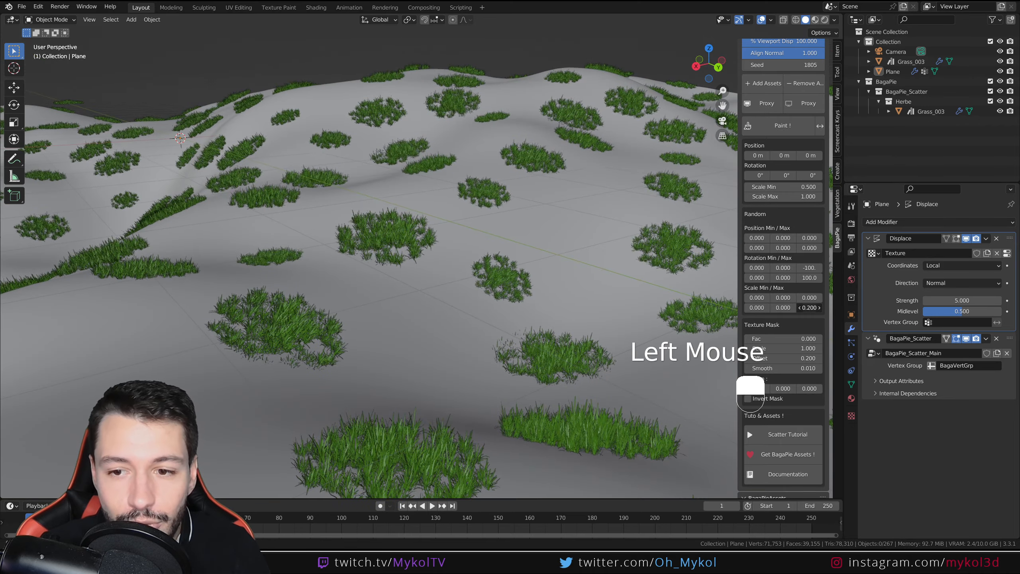
left_click(809, 297)
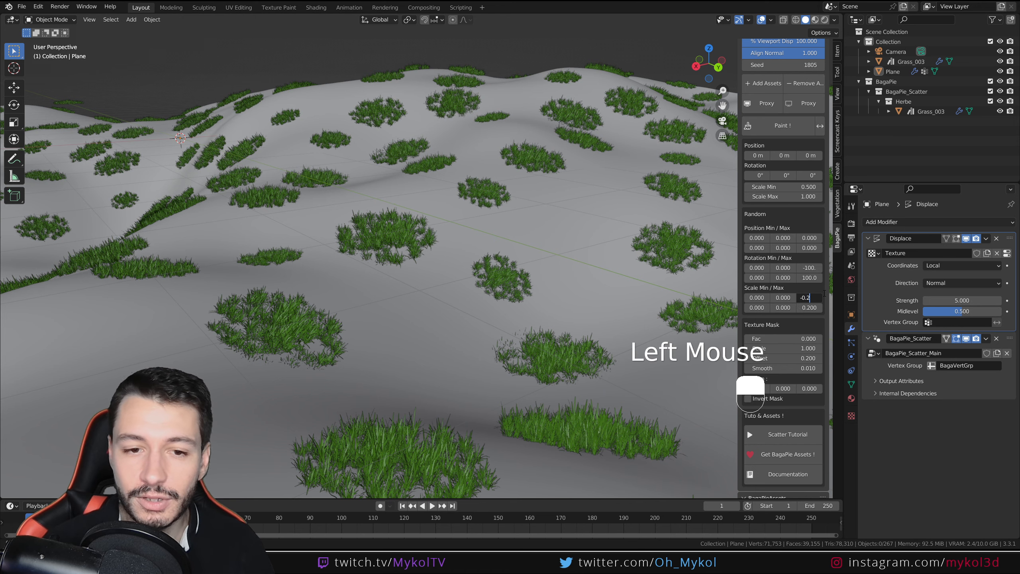
type("-0.2")
key("Return")
middle_click_drag(538, 298, 525, 317)
scroll(562, 311, "down", 3)
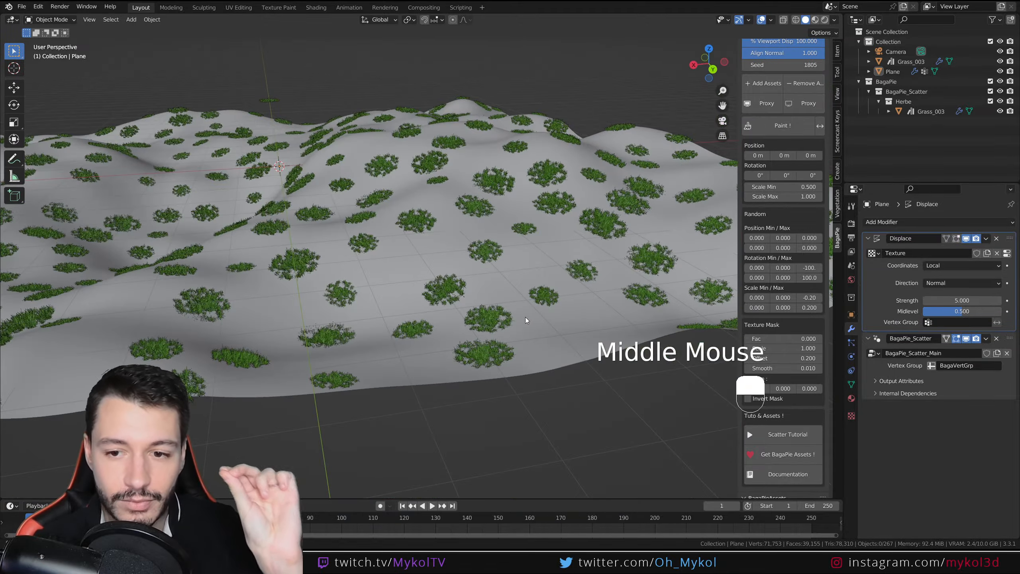
Examine the grass distribution across the terrain from several angles and distances
scroll(767, 298, "up", 2)
scroll(766, 298, "up", 2)
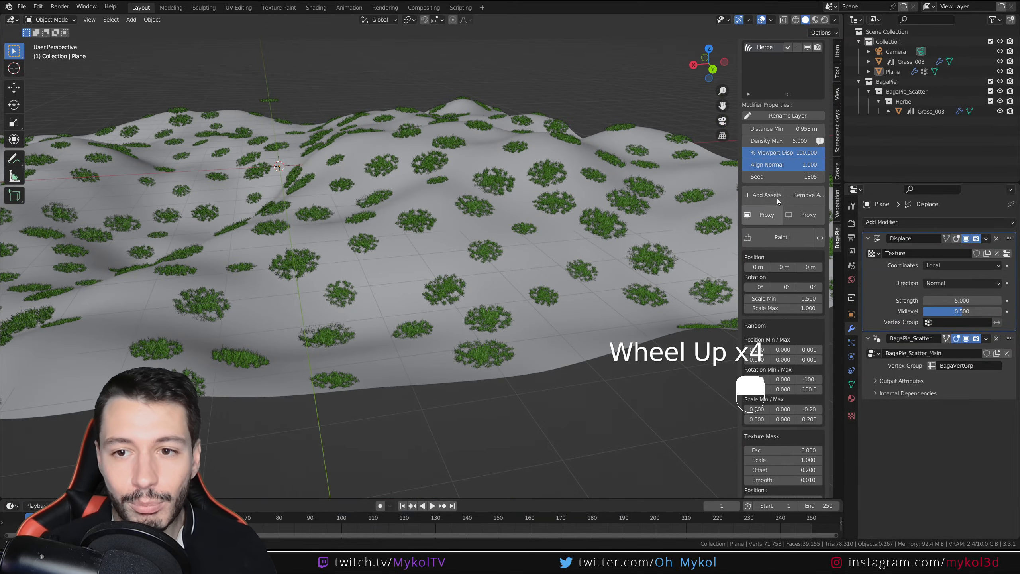
middle_click_drag(417, 269, 375, 259)
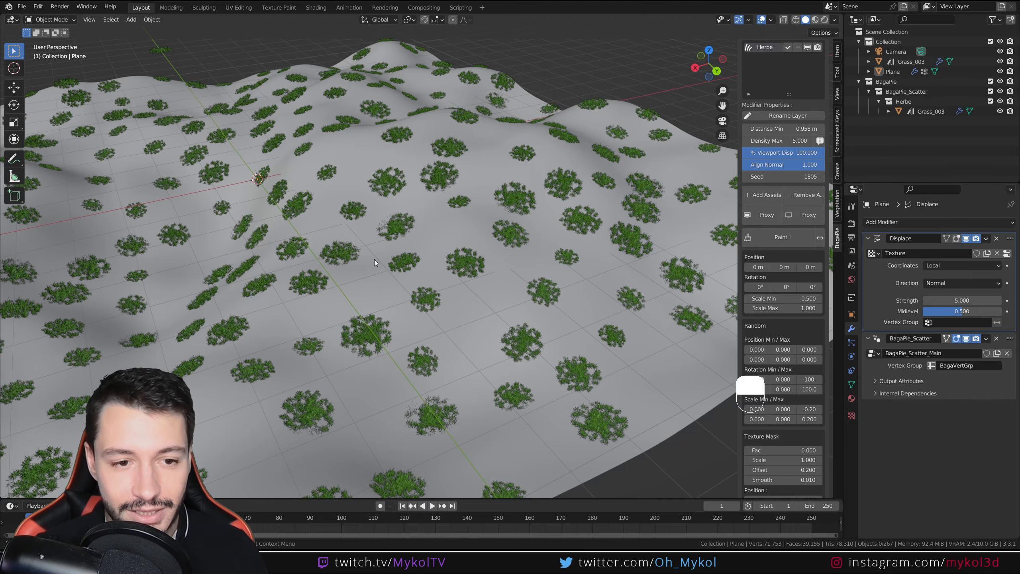
mouse_move(374, 259)
middle_mouse_down()
mouse_move(429, 280)
mouse_move(327, 263)
mouse_move(359, 265)
middle_mouse_up()
scroll(366, 261, "down", 2)
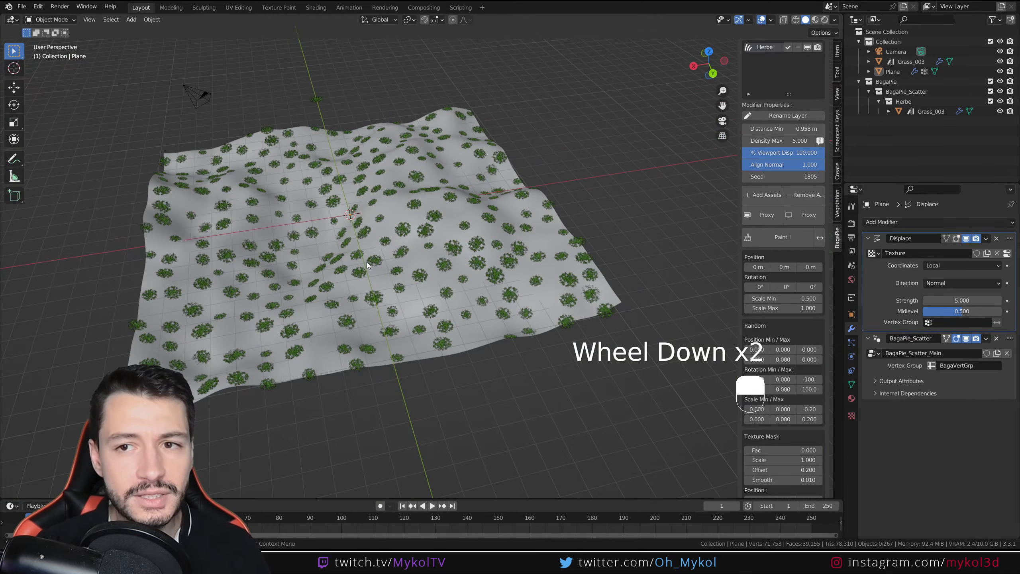
scroll(370, 256, "up", 2)
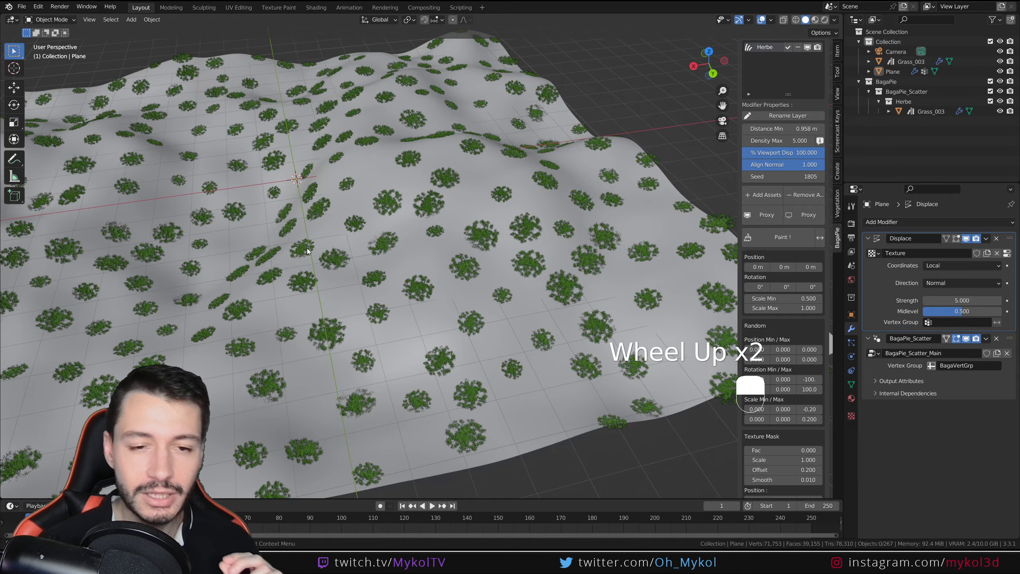
middle_click_drag(371, 256, 305, 286)
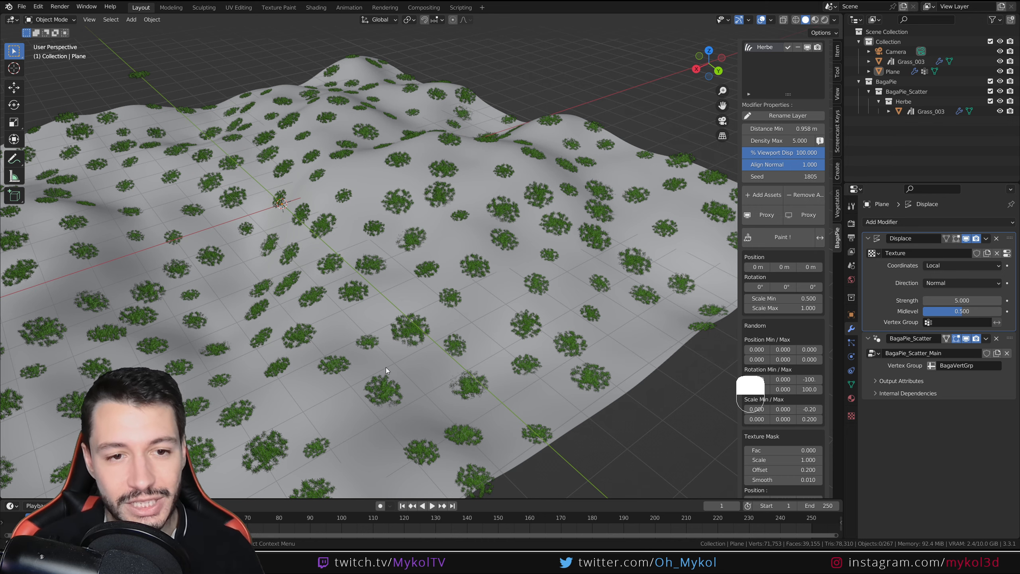
scroll(440, 254, "down", 8)
middle_click_drag(439, 253, 474, 251)
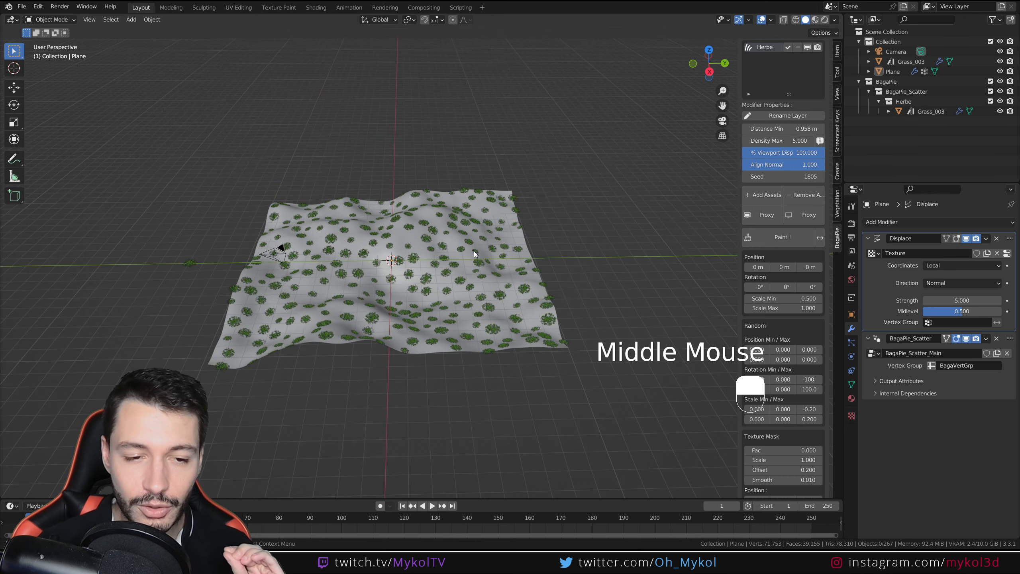
Assign a Sky Texture to the world background color and set the background strength to 2
left_click(851, 279)
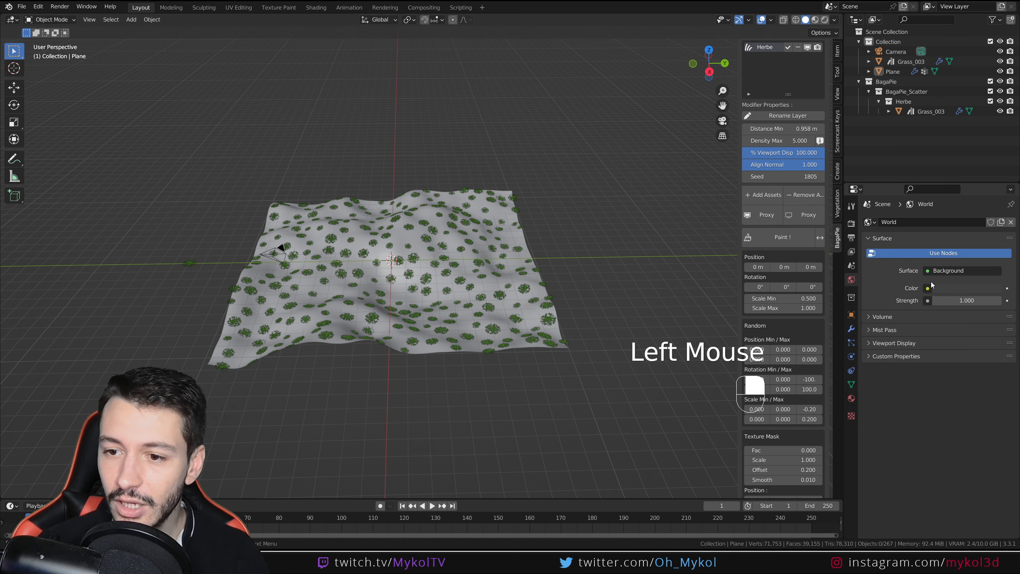
left_click(927, 288)
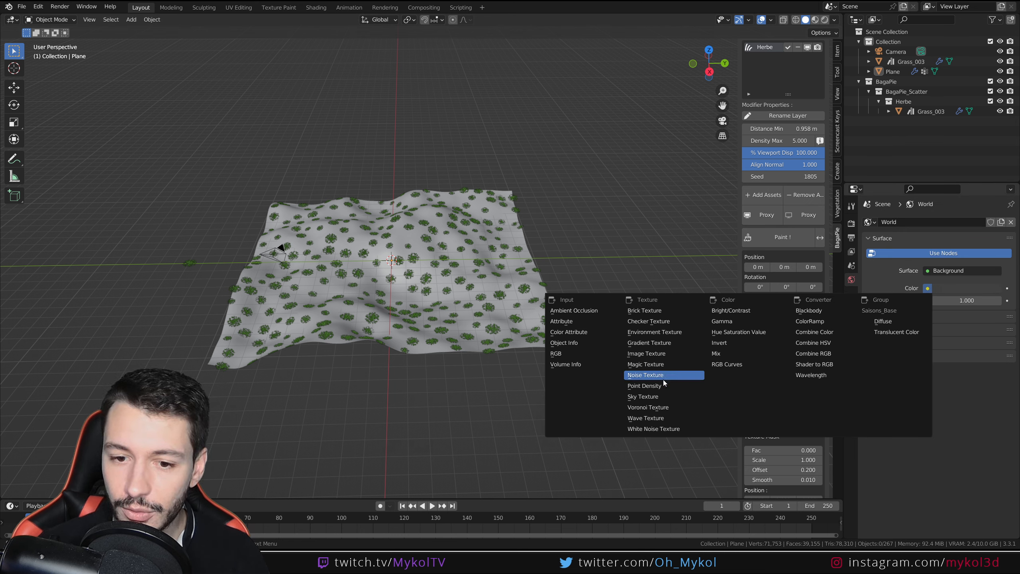
left_click(661, 395)
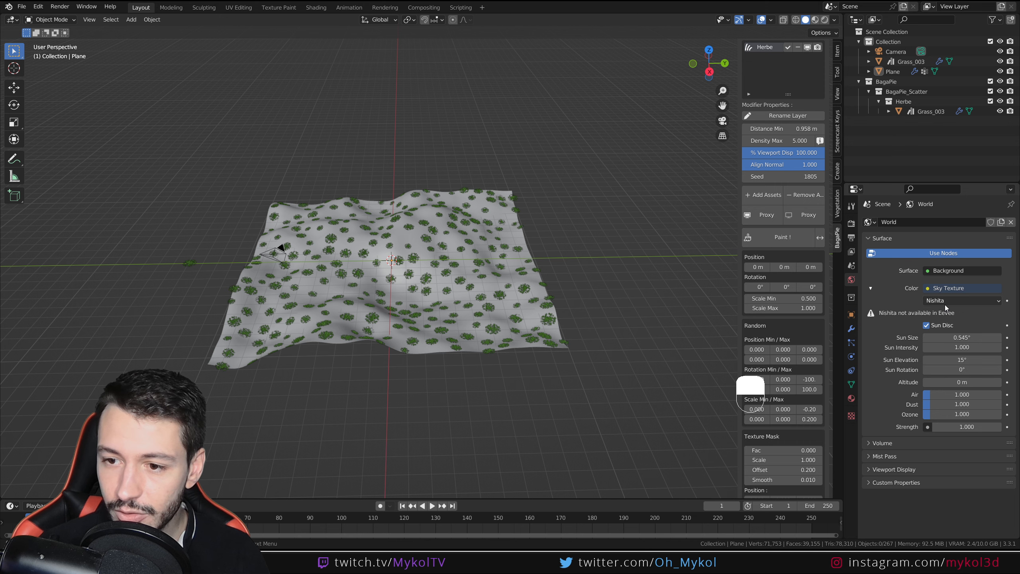
left_click_drag(843, 148, 788, 149)
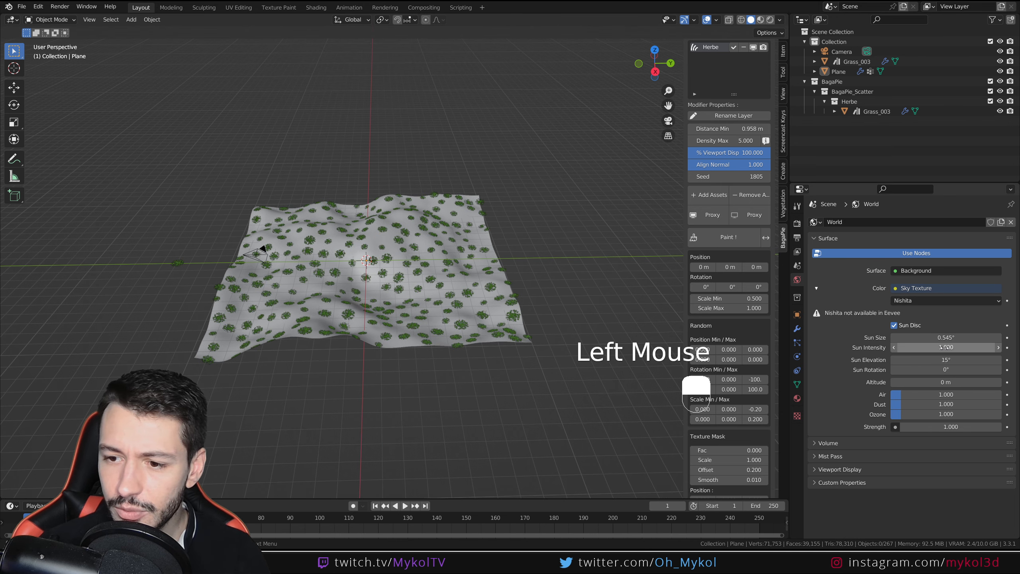
left_click(946, 427)
type("2")
key("Return")
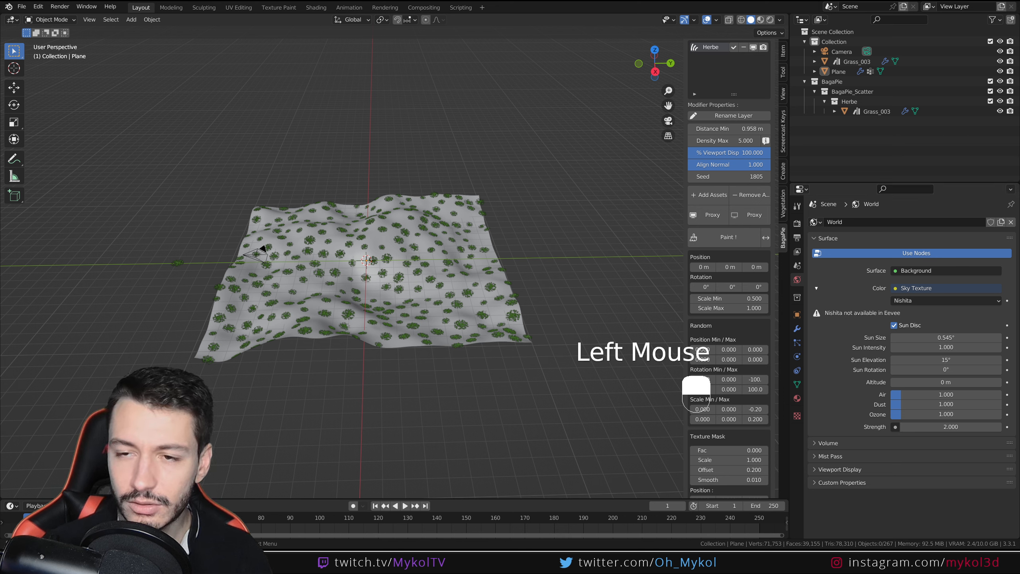
Set the render engine to Cycles with GPU Compute and enable viewport denoising
left_click(797, 223)
left_click(929, 220)
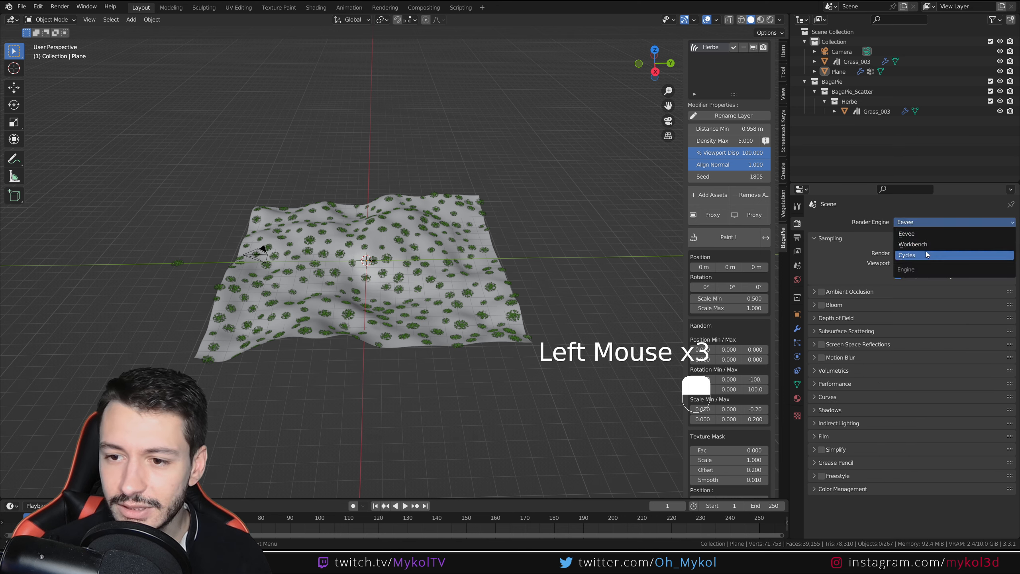
left_click(926, 253)
left_click(915, 246)
left_click(921, 270)
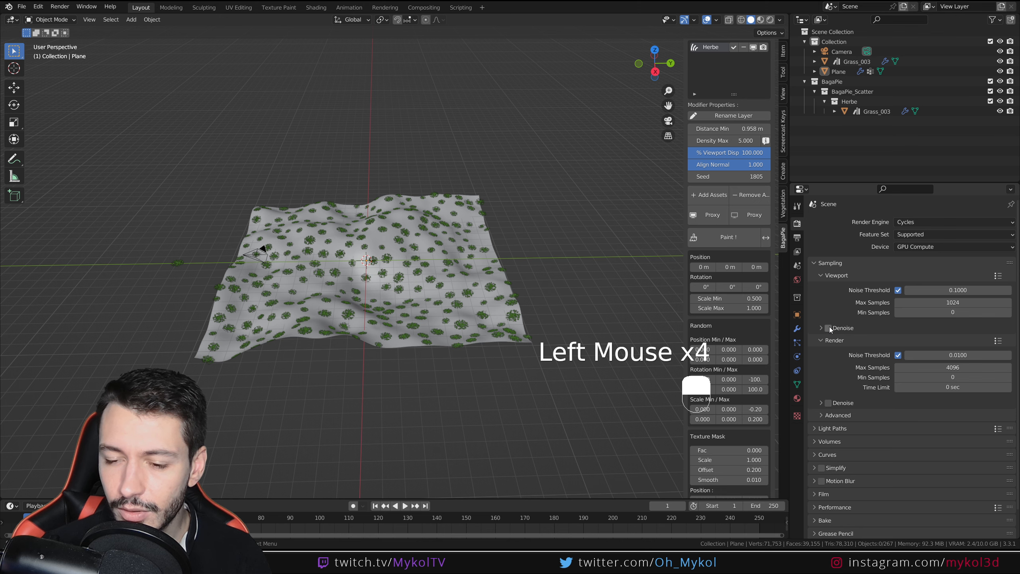
left_click(827, 328)
Switch the viewport to rendered shading and view the lit terrain up close
left_click(770, 19)
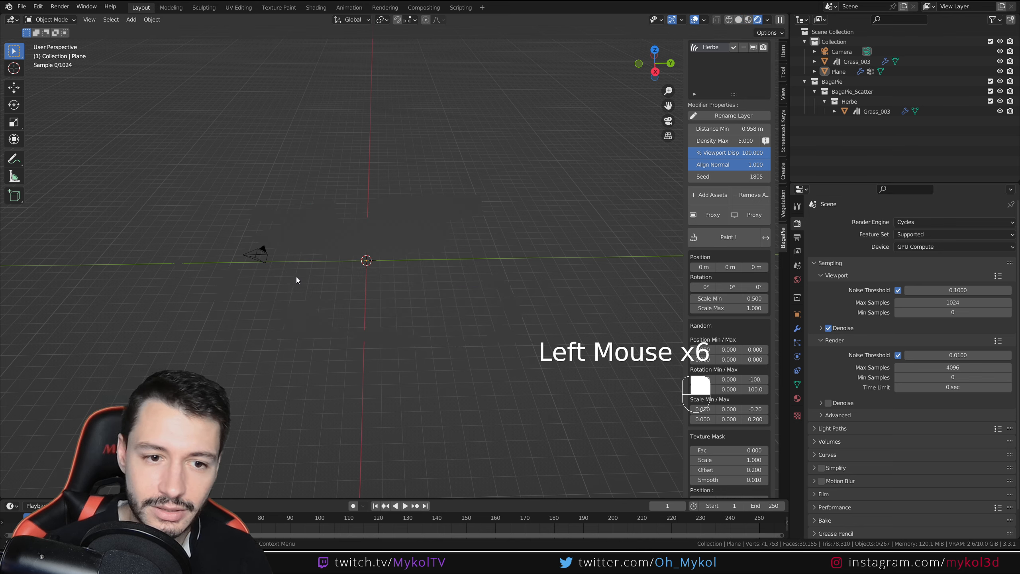
scroll(361, 314, "up", 5)
middle_click_drag(367, 323, 413, 308)
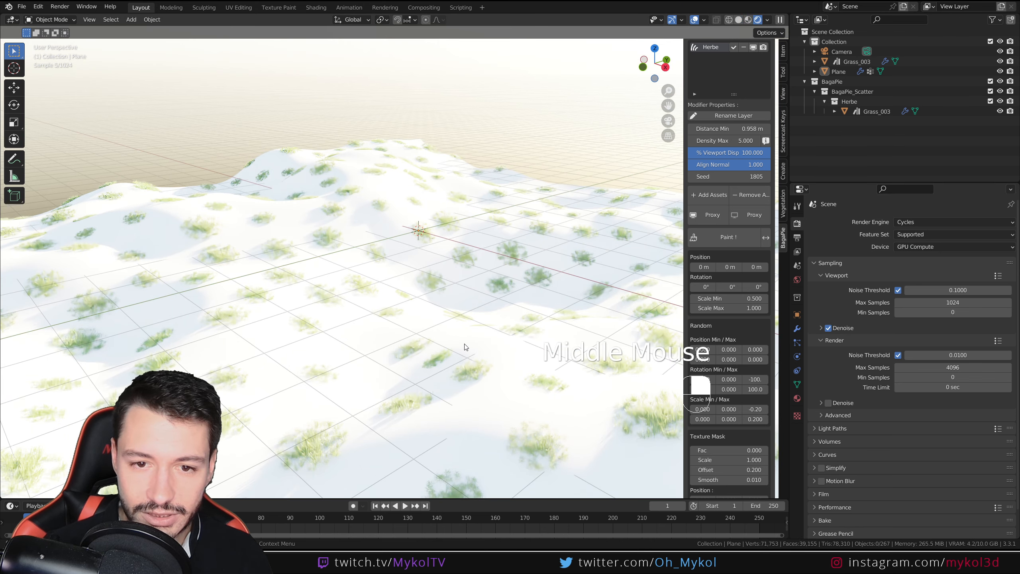
middle_click_drag(466, 346, 540, 261)
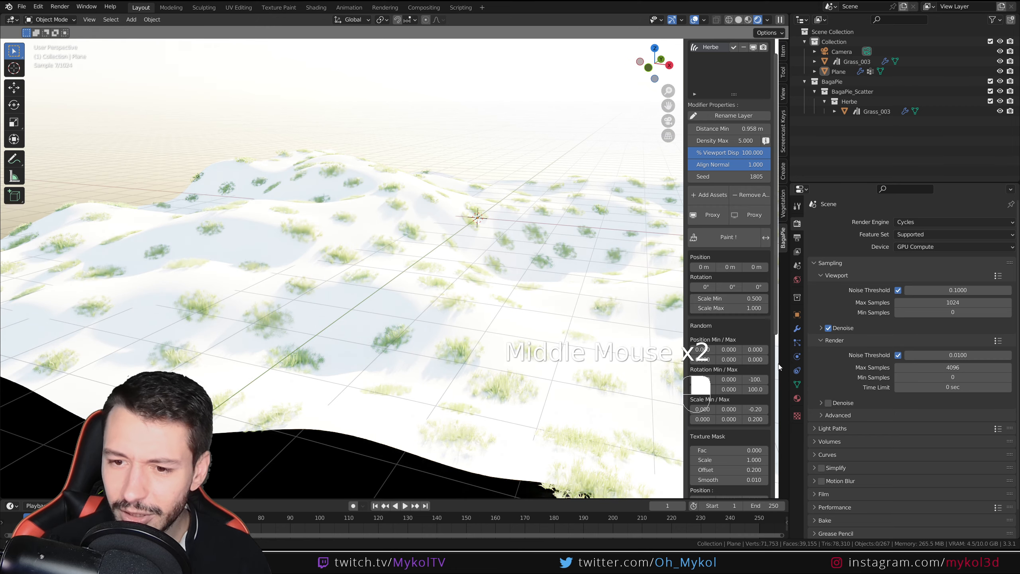
Set the world background strength to 1
double_click(797, 279)
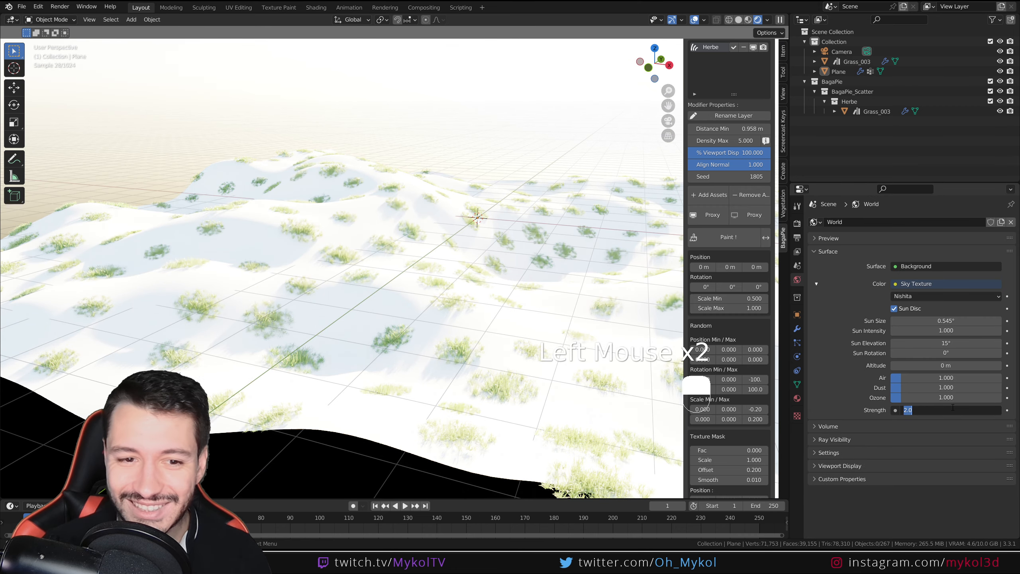
type("1")
key("Return")
mouse_move(529, 308)
middle_mouse_down()
mouse_move(492, 302)
mouse_move(534, 297)
middle_mouse_up()
Check the Film exposure among the render settings and inspect the rendered terrain
left_click(797, 225)
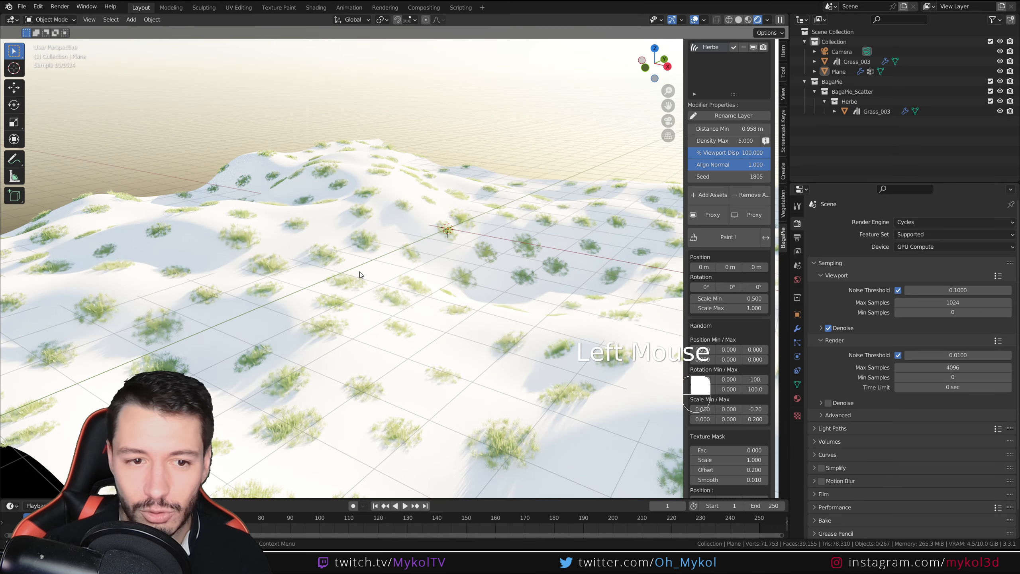
scroll(427, 231, "down", 2)
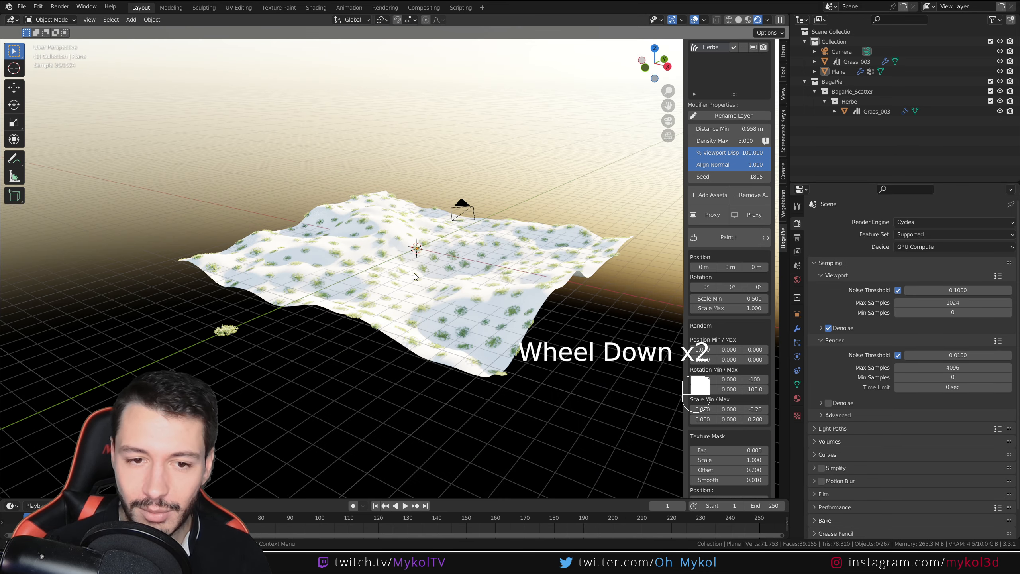
scroll(418, 281, "up", 2)
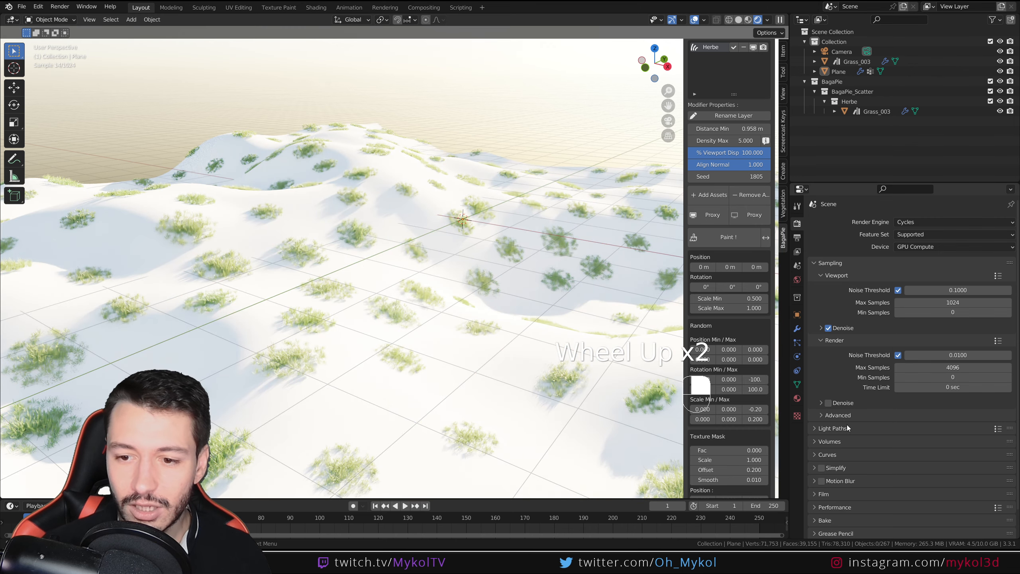
scroll(848, 428, "down", 2)
left_click(823, 467)
middle_click_drag(498, 339, 519, 253)
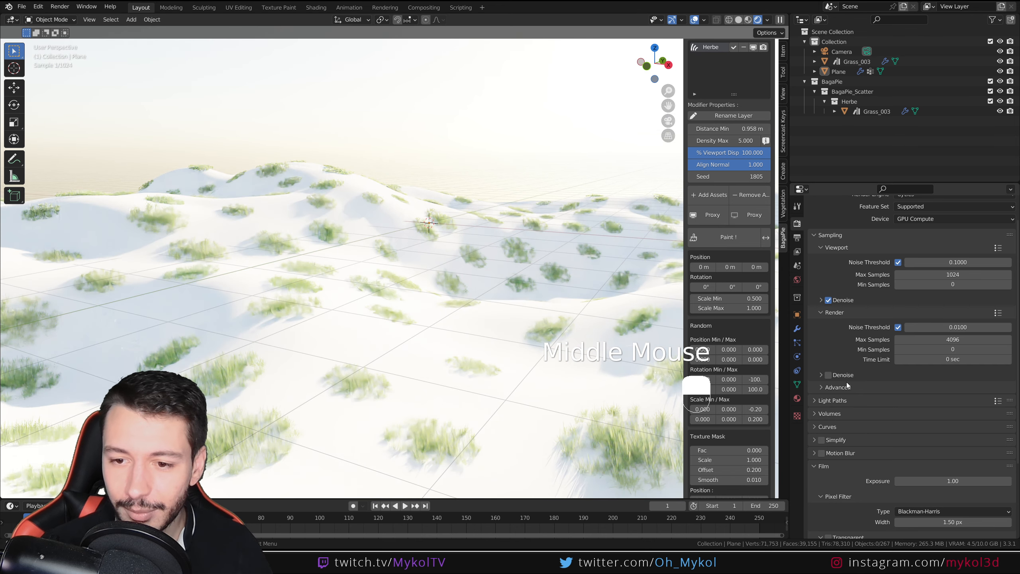
Try world background strengths of 0.5 and 0.2, settle on 0.35, and switch to the camera view
left_click(797, 280)
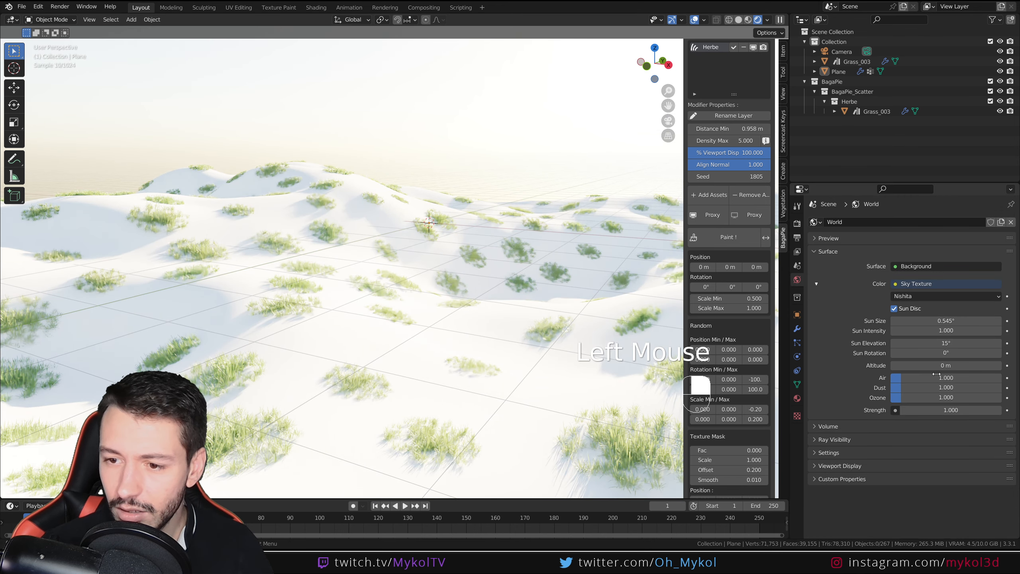
left_click(959, 408)
type("0.5")
key("Return")
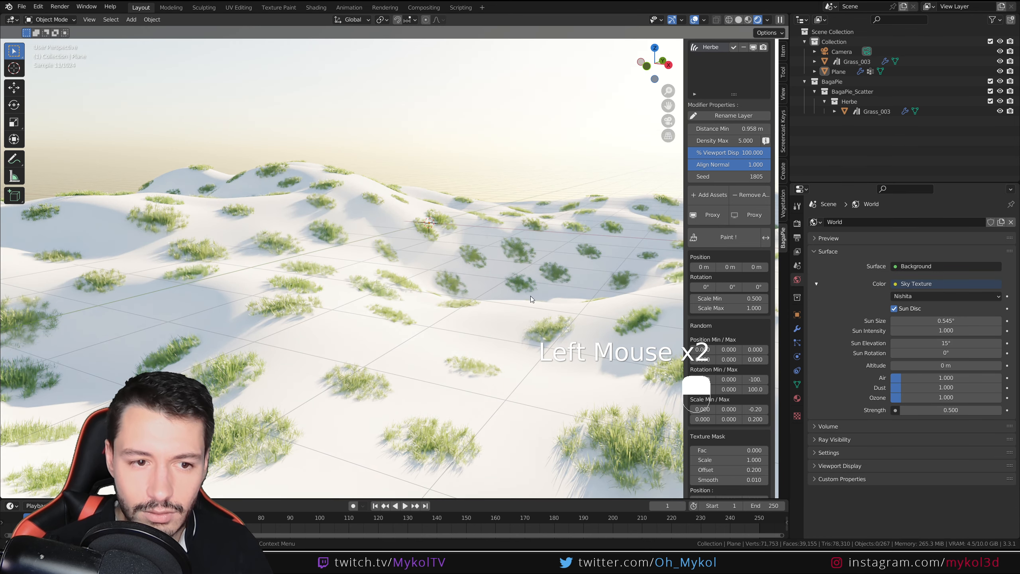
left_click(961, 409)
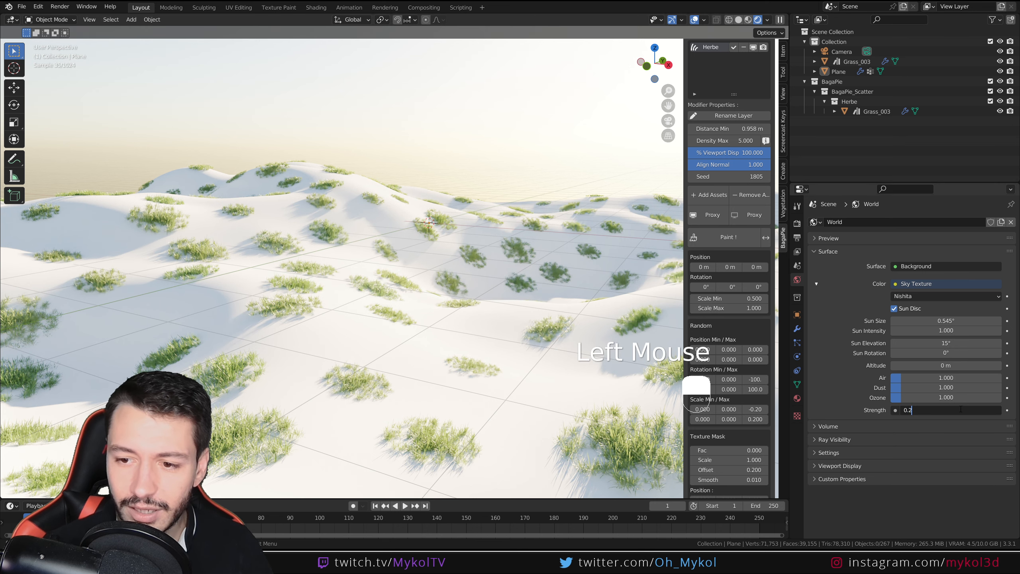
type("0.2")
key("Return")
left_click(961, 409)
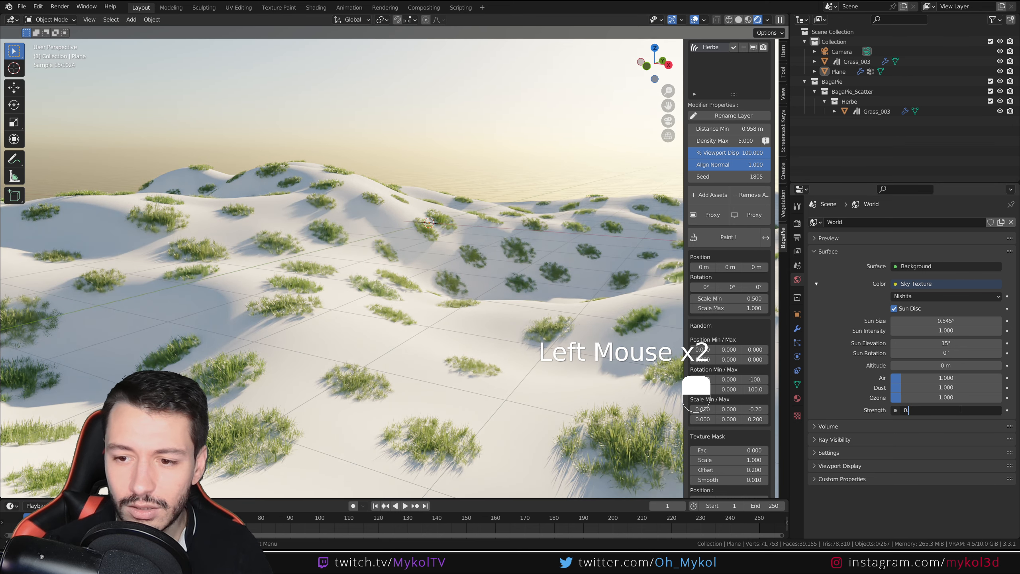
type("0.3")
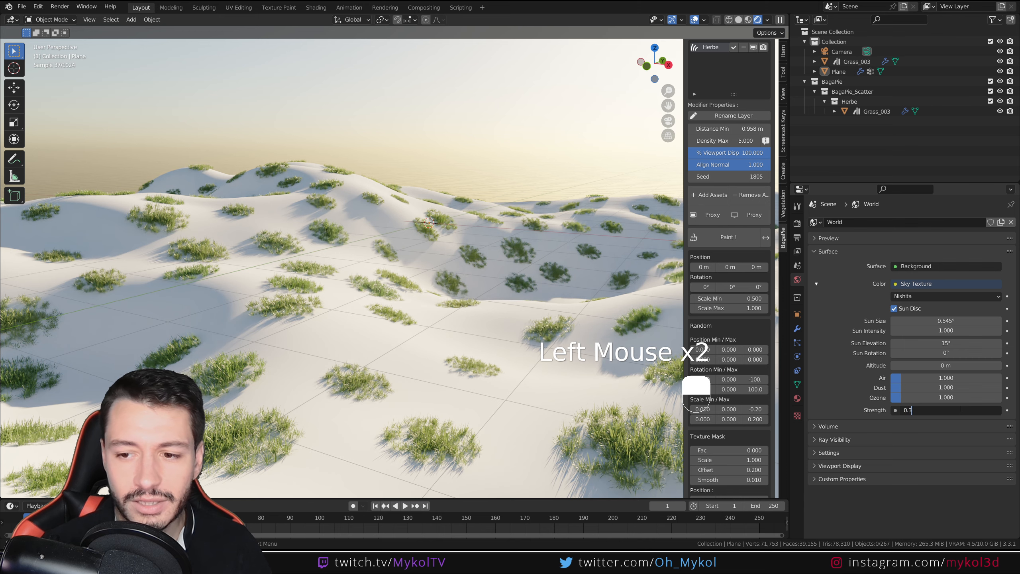
type("5")
key("Return")
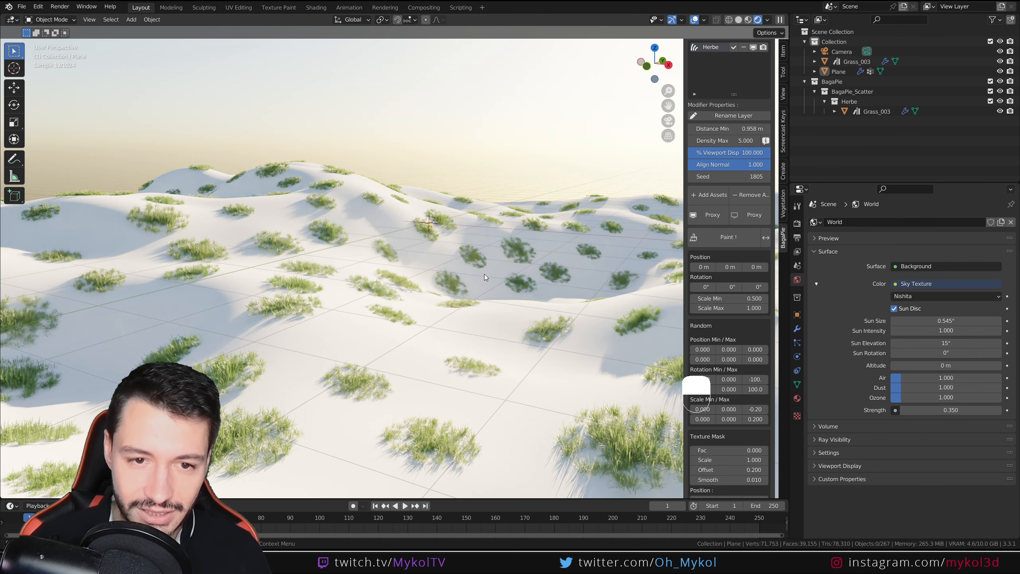
key("KP_0")
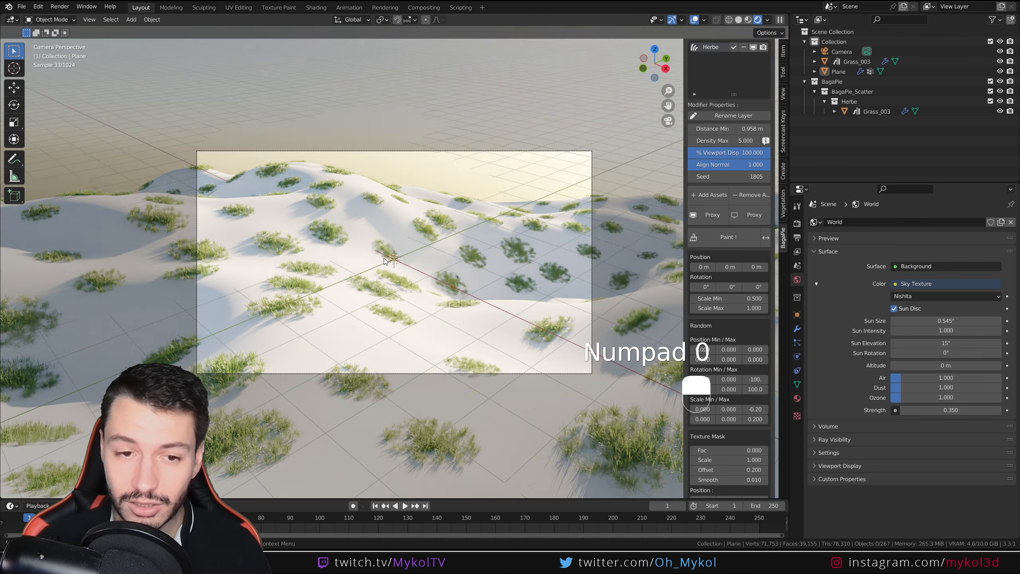
Return the viewport to solid shading and run a test render of the sparse grass from the camera
left_click(449, 195)
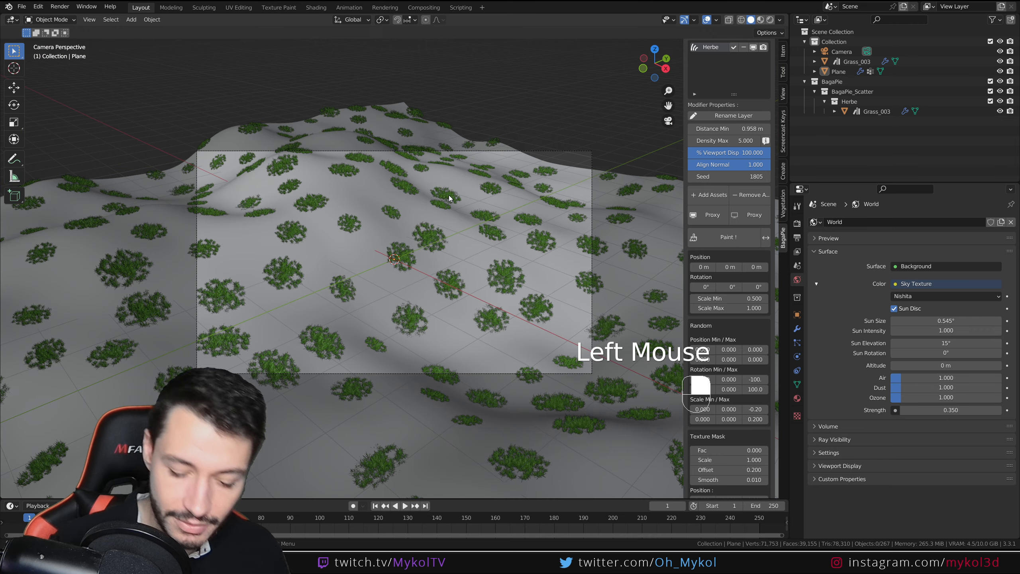
key("F12")
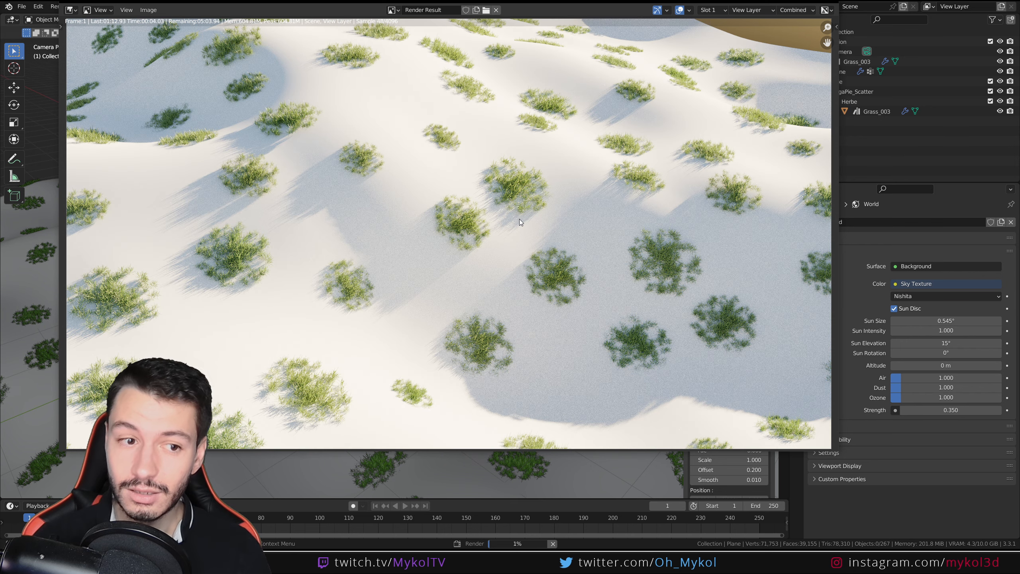
key("Escape")
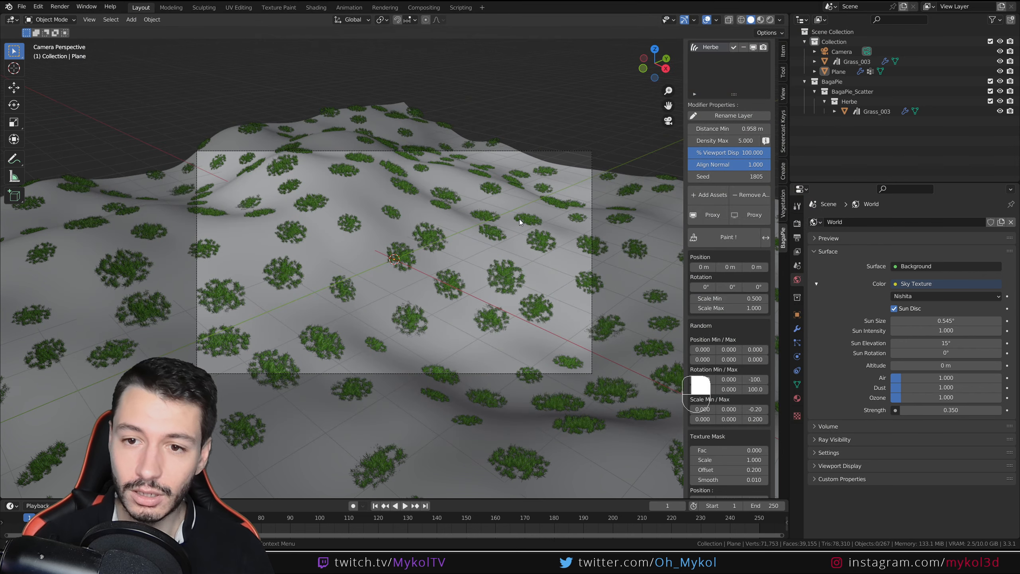
Raise the grass layer's maximum density to 109.3, try minimum distances of 1 m and 0 m, and settle on 0.1 m
middle_click_drag(469, 246, 426, 251)
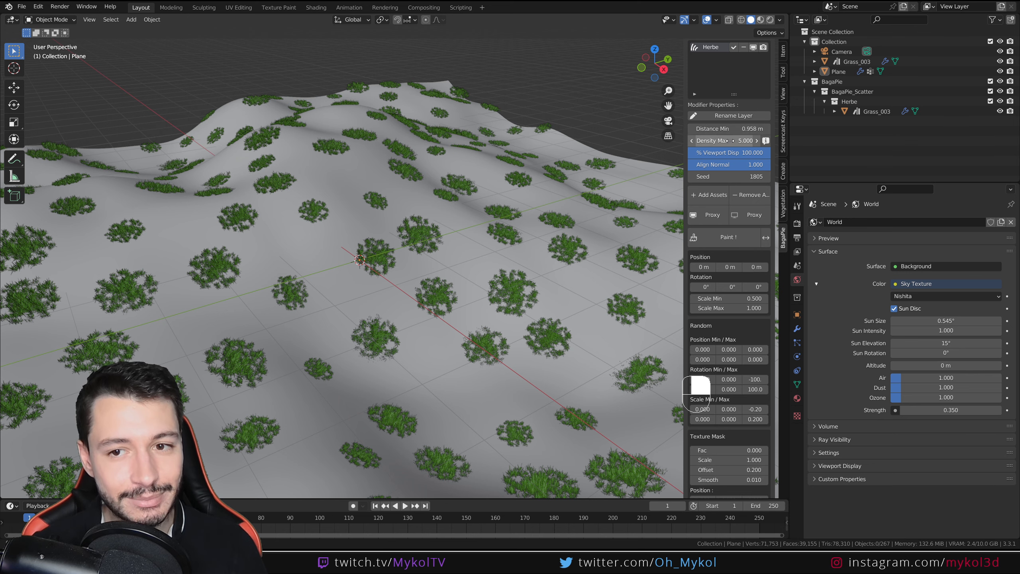
left_click_drag(729, 140, 771, 141)
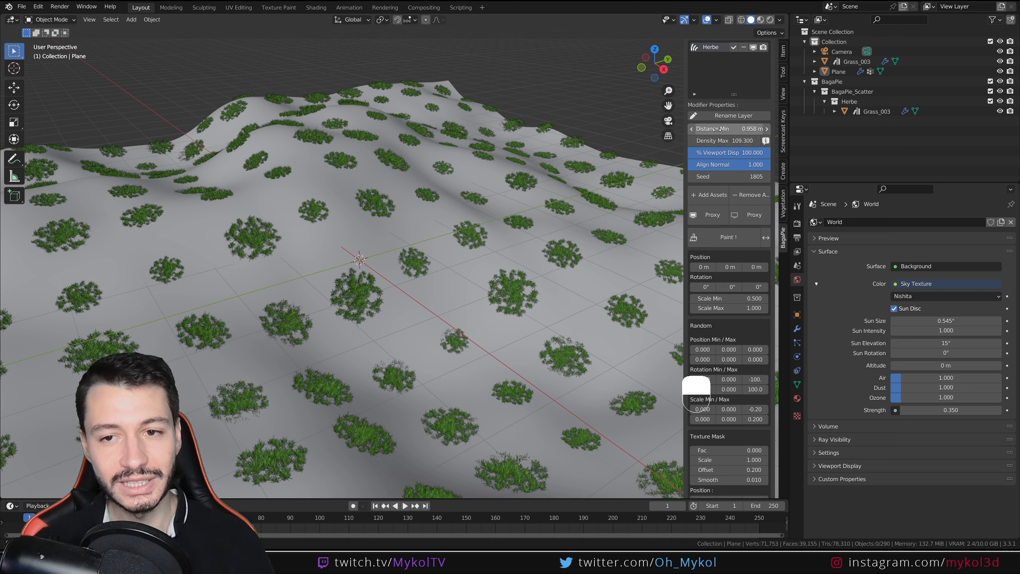
left_click(728, 128)
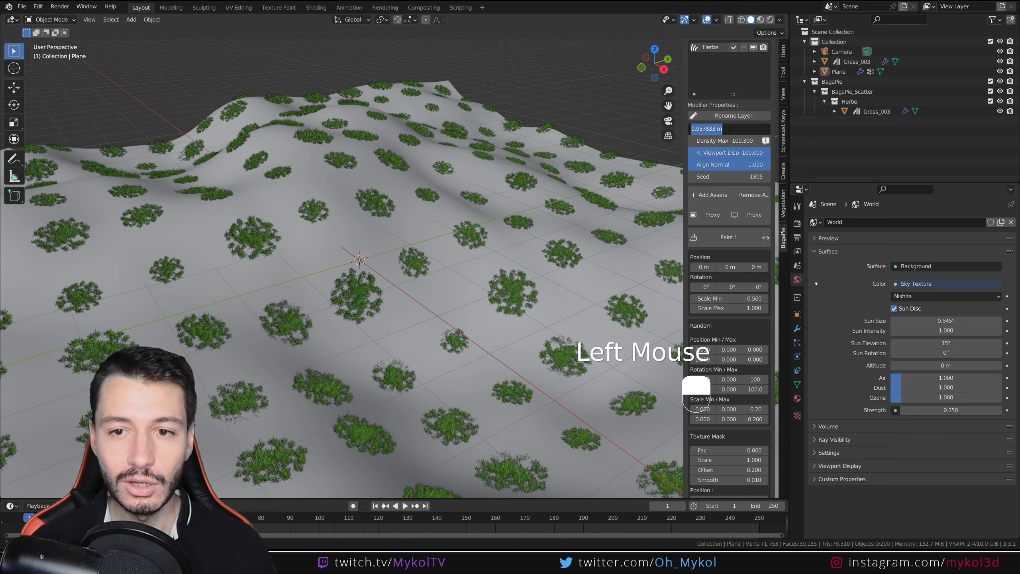
key("Return")
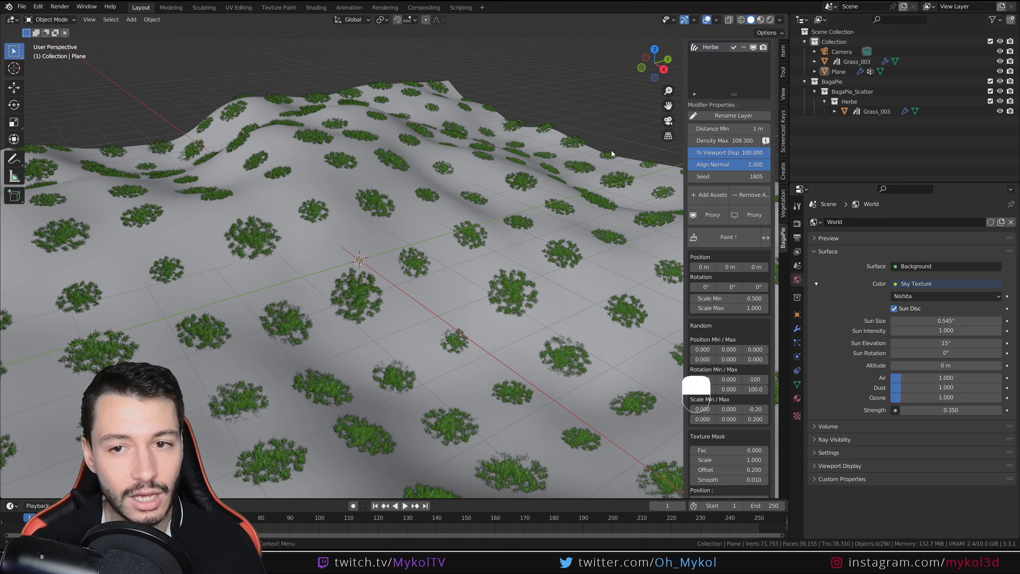
left_click(691, 129)
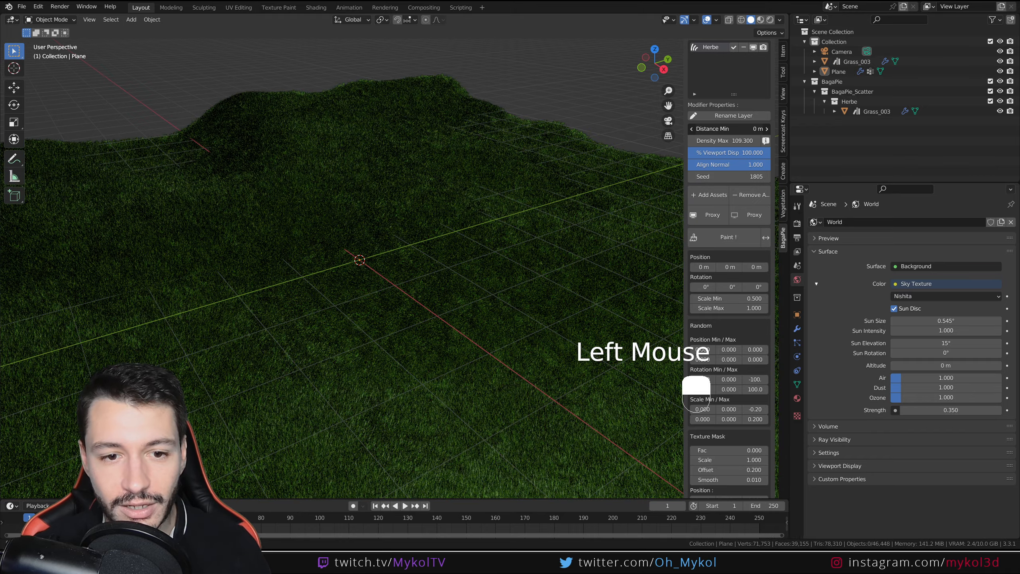
mouse_move(729, 129)
left_mouse_down()
mouse_move(747, 129)
mouse_move(733, 129)
left_mouse_up()
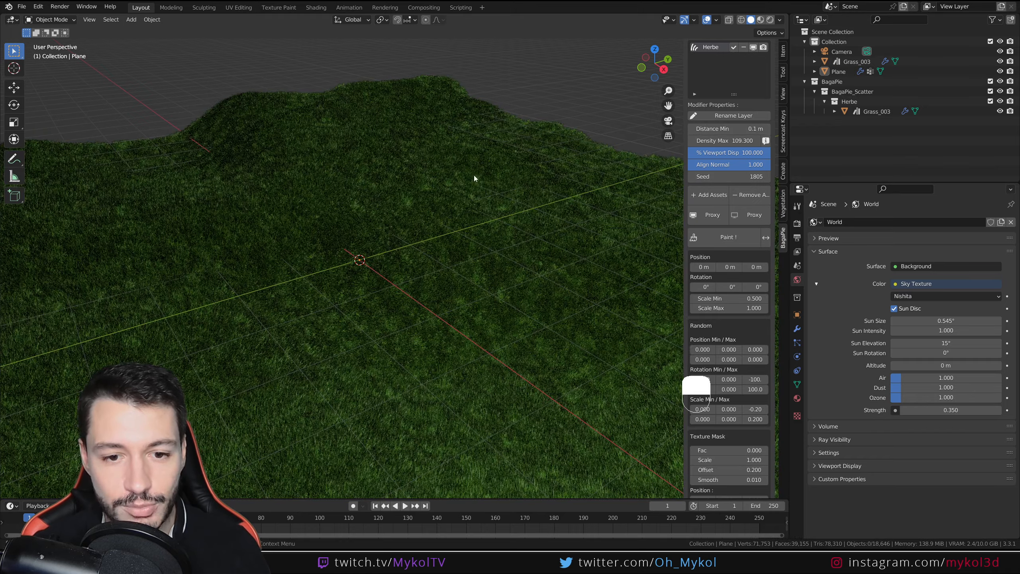
scroll(398, 236, "down", 2)
scroll(444, 317, "up", 1)
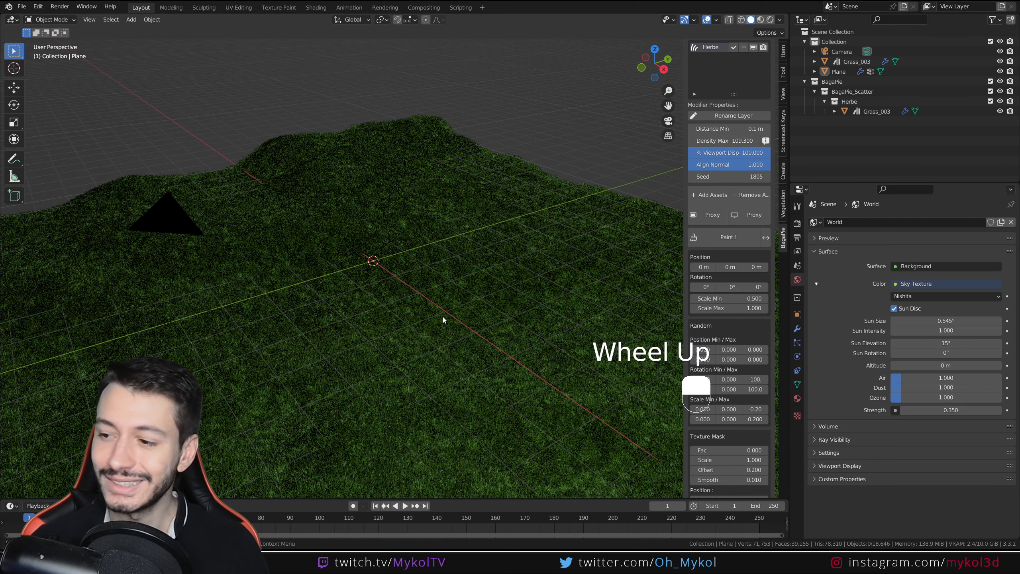
Try a maximum density of 50 for the grass layer and settle on 20
left_click(731, 141)
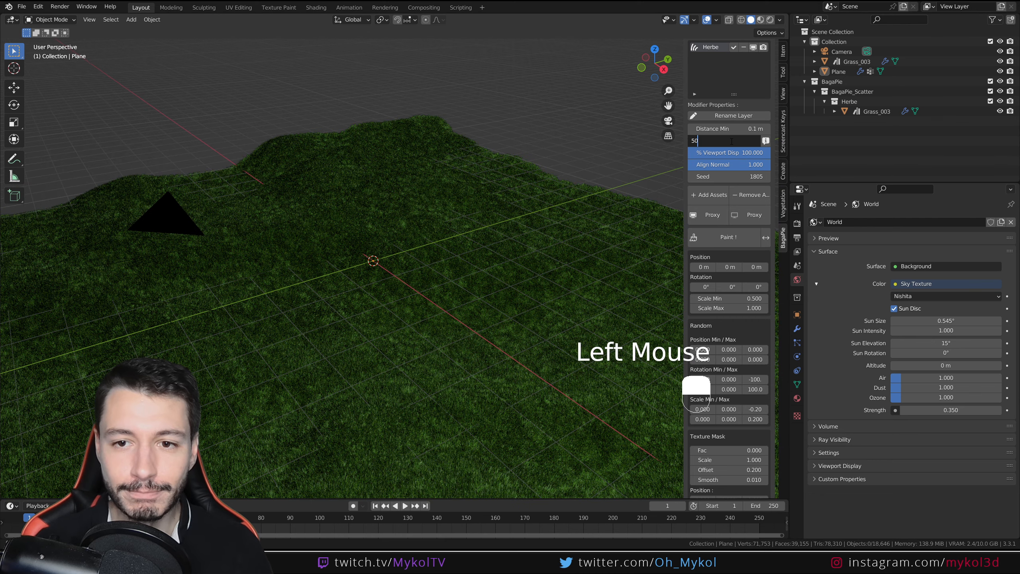
type("50")
key("Return")
double_click(727, 141)
type("20")
key("Return")
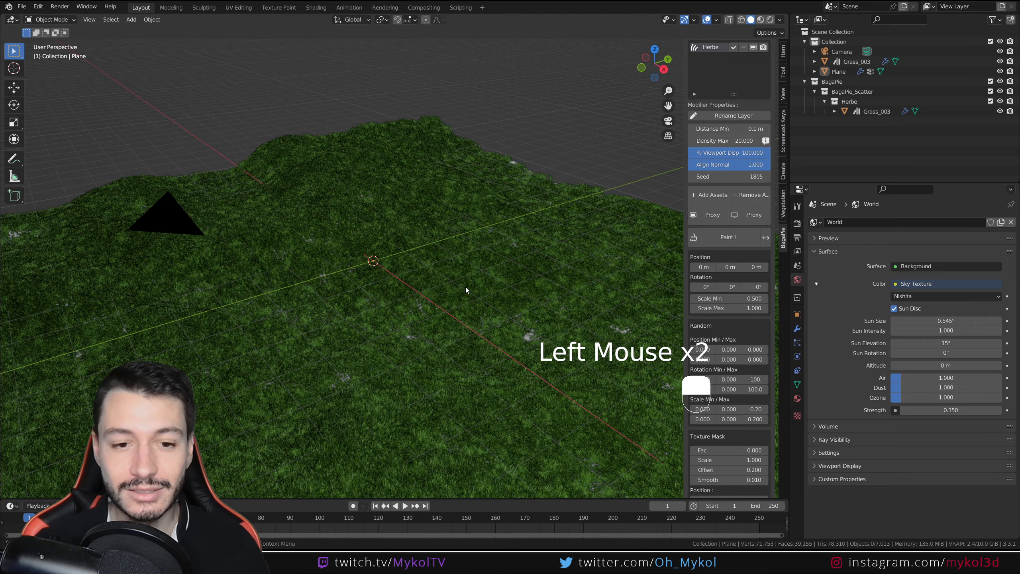
Display the scattered grass as simplified proxies in the viewport
middle_click_drag(480, 300, 470, 355)
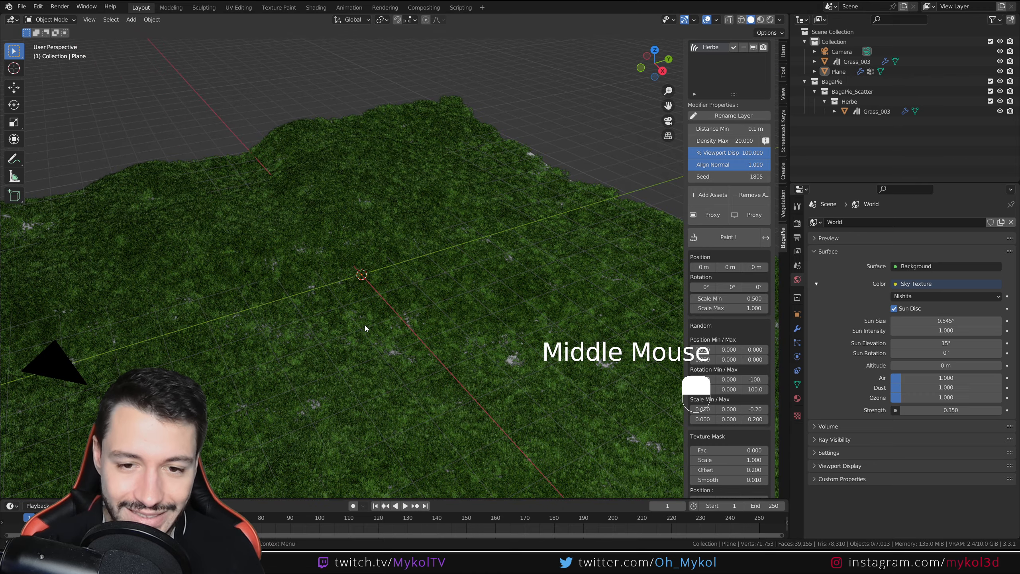
scroll(337, 326, "down", 4)
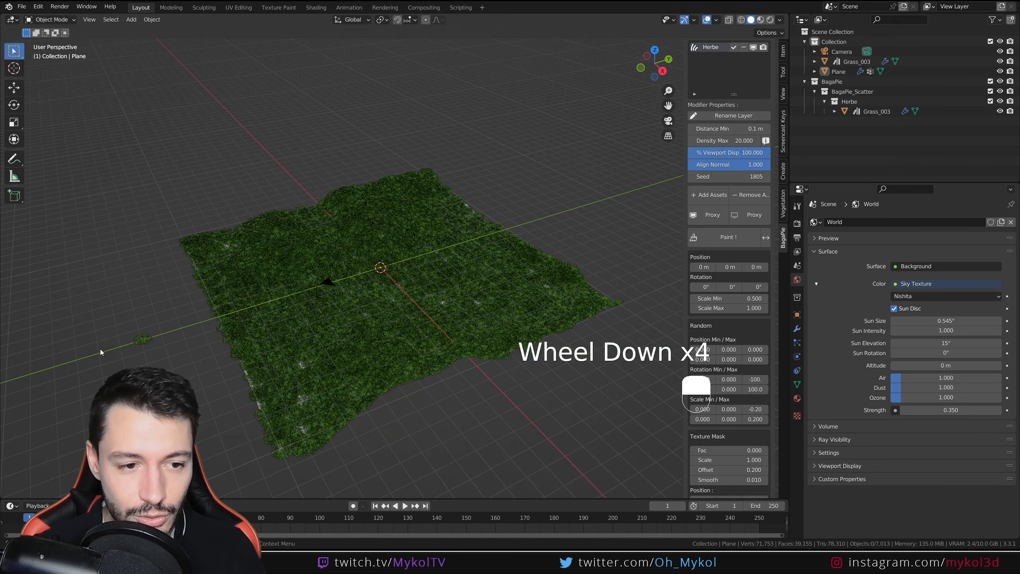
left_click(750, 219)
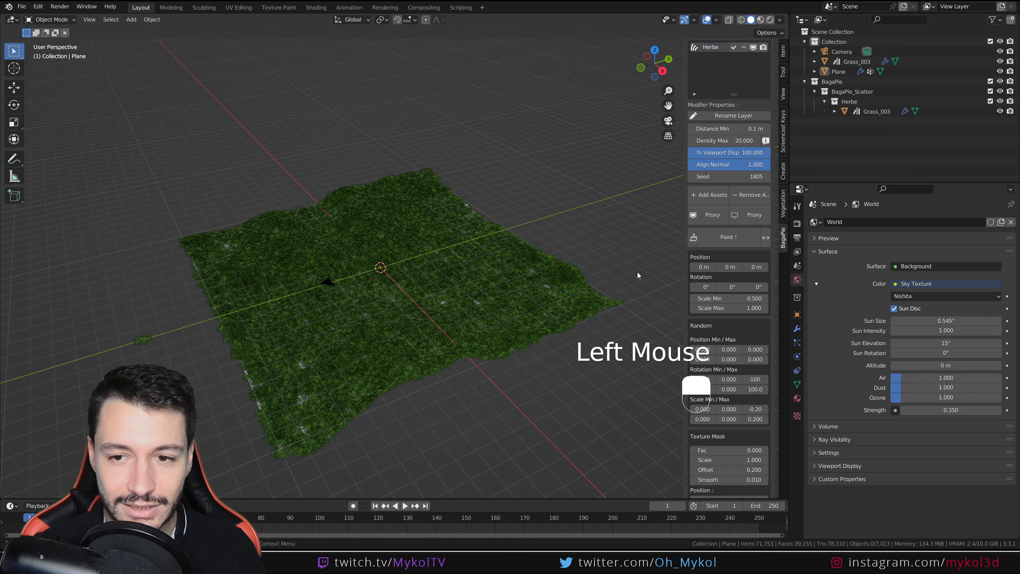
left_click(711, 219)
Run a test render of the dense grass from the camera view
scroll(436, 332, "up", 5)
middle_click_drag(436, 332, 454, 308)
key("KP_0")
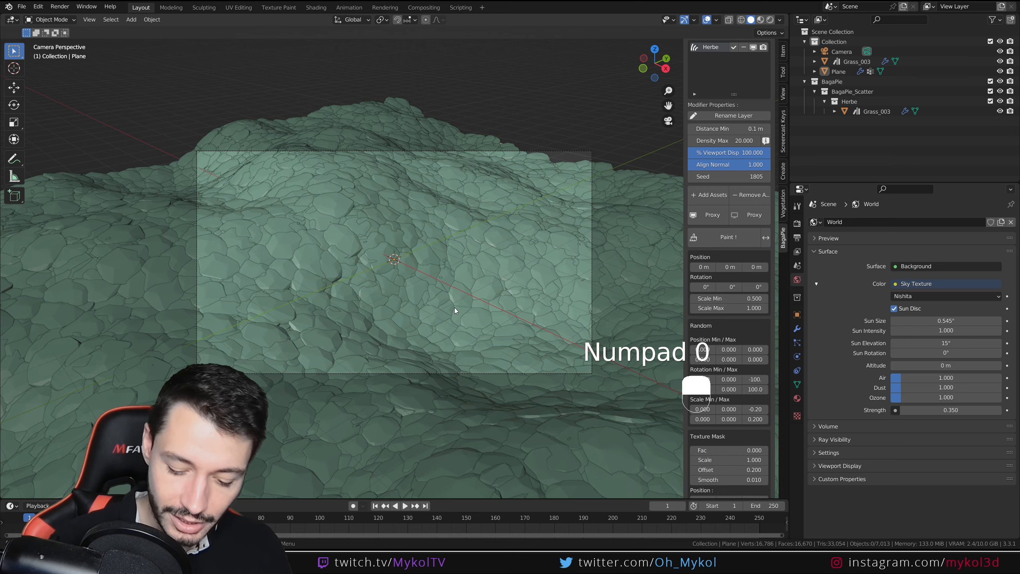
key("F12")
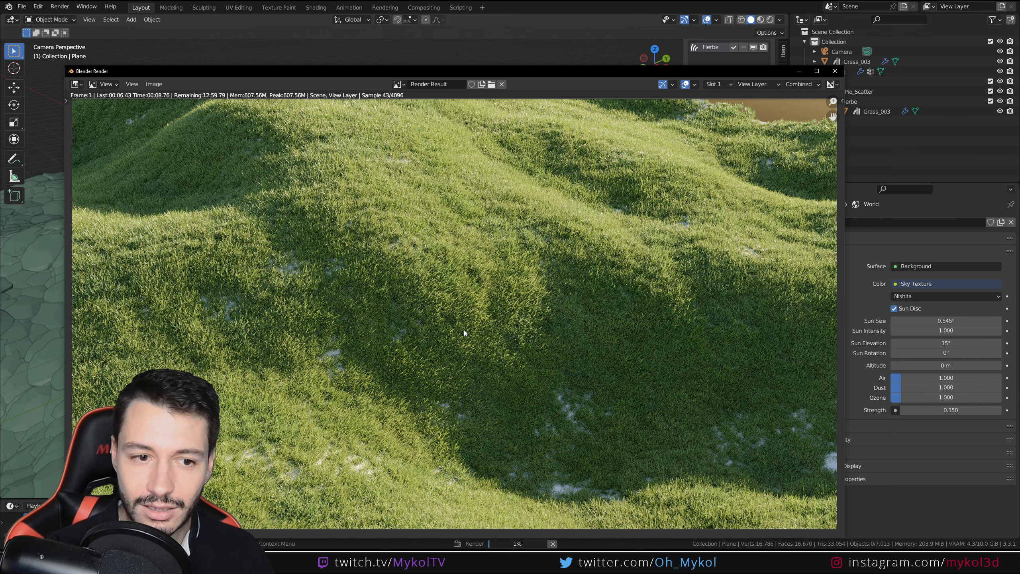
key("Escape")
Lock the camera to the view, reframe the terrain from lower down with sky above the hills, and unlock the camera
left_click(569, 151)
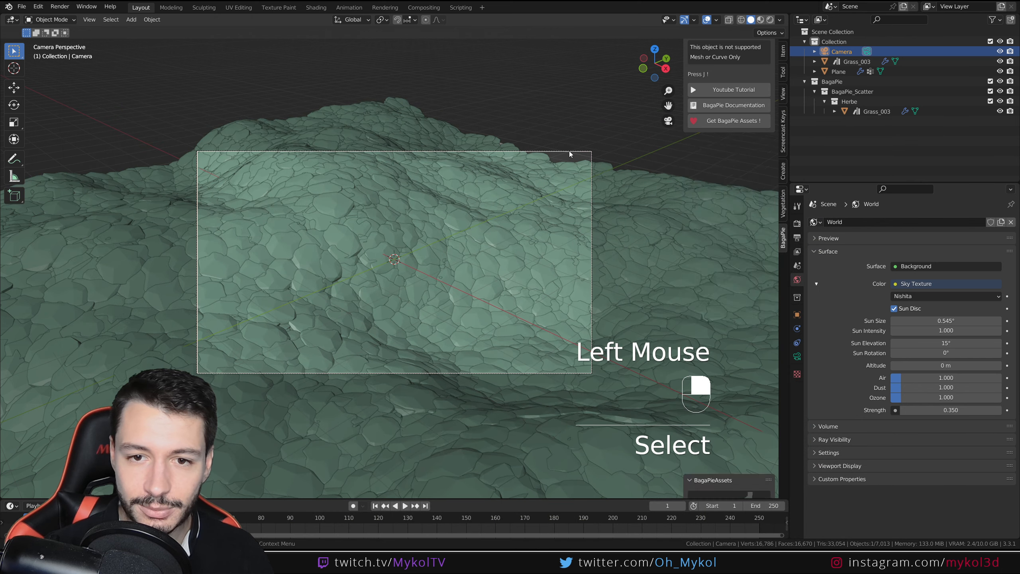
left_click(782, 94)
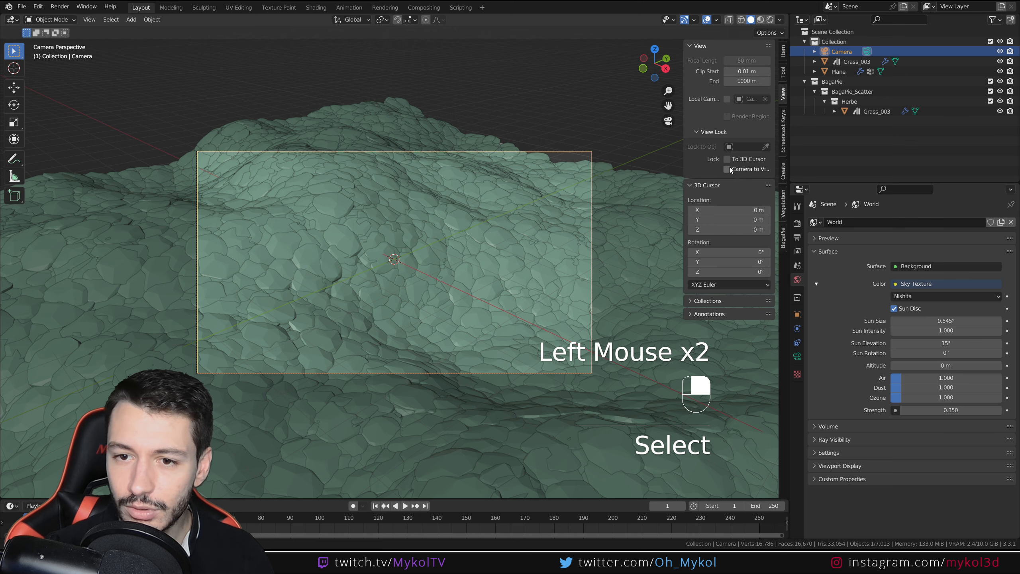
scroll(543, 266, "down", 2)
middle_click_drag(542, 262, 524, 301)
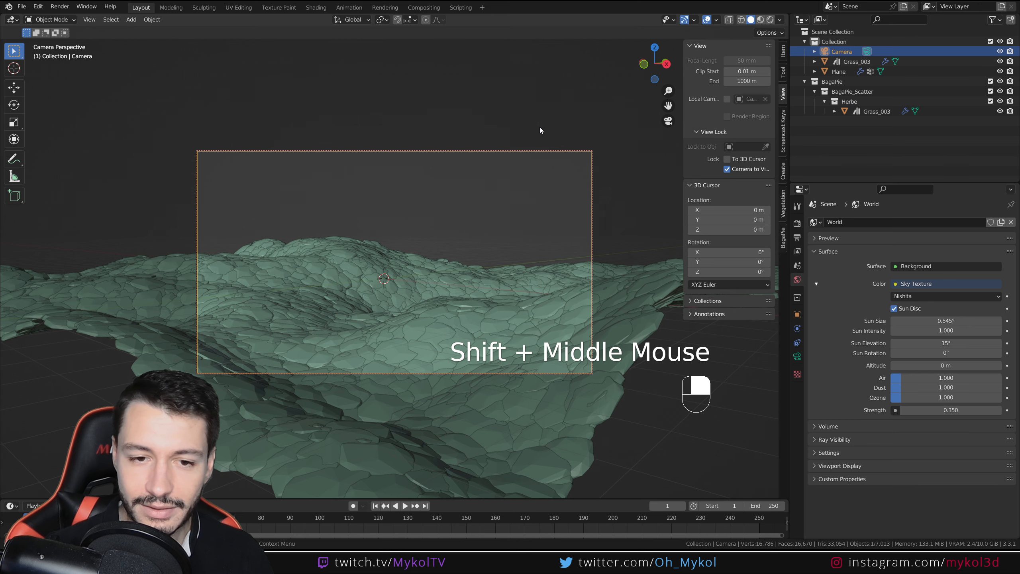
left_click(727, 170)
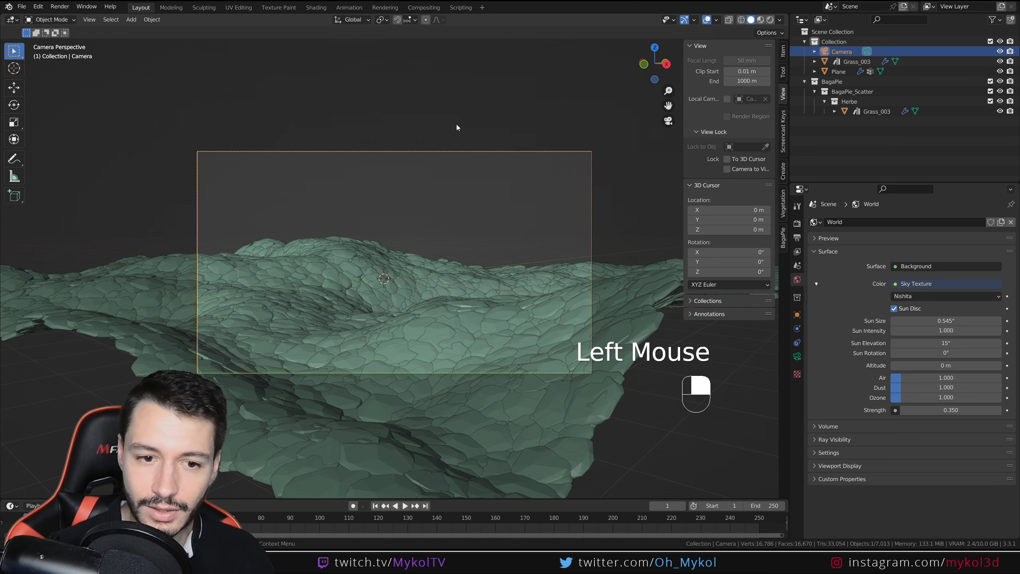
Set the minimum distance of the terrain's grass layer to 0 m and render the new camera framing
left_click(460, 301)
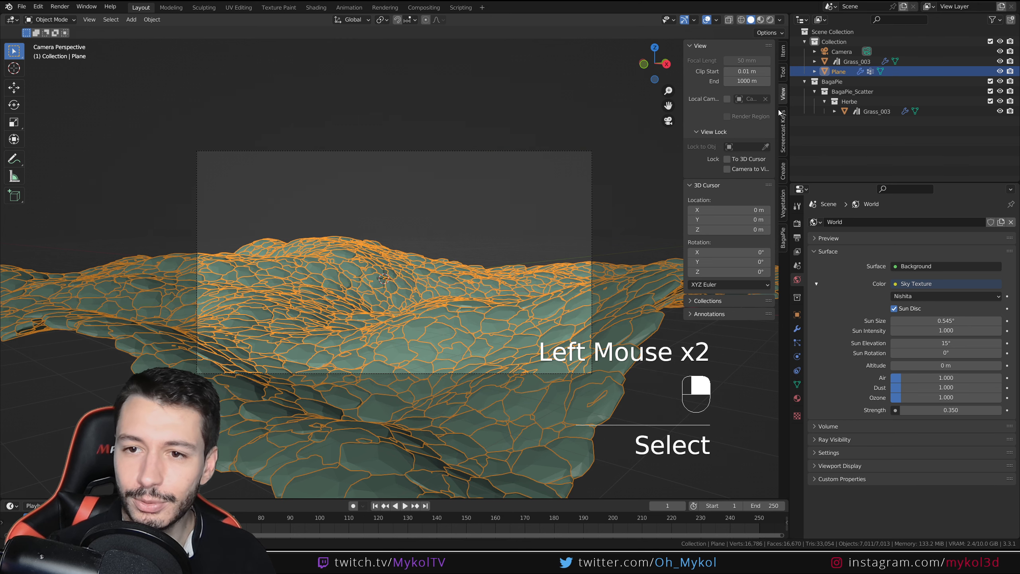
left_click(783, 52)
left_click(782, 239)
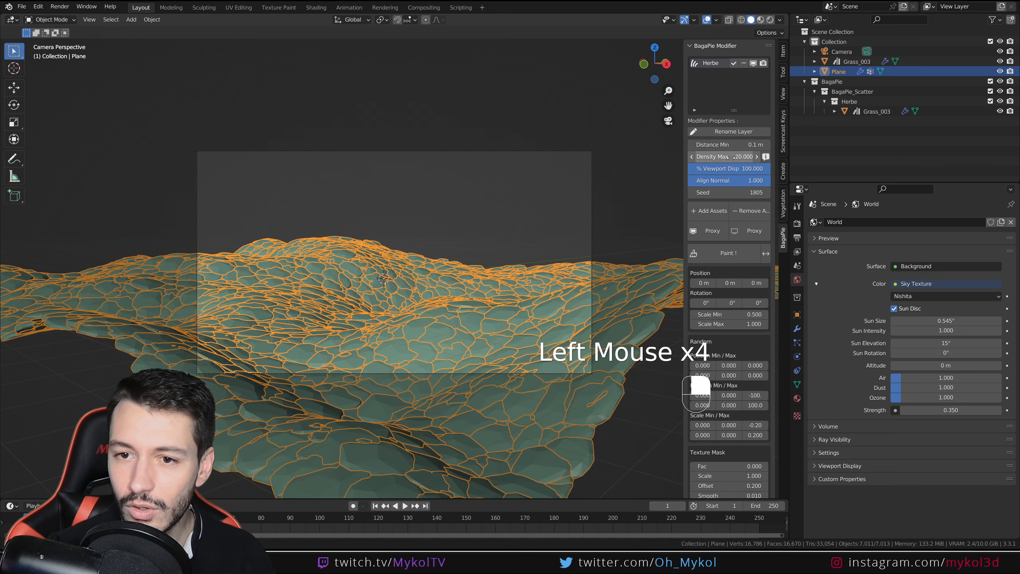
left_click(715, 157)
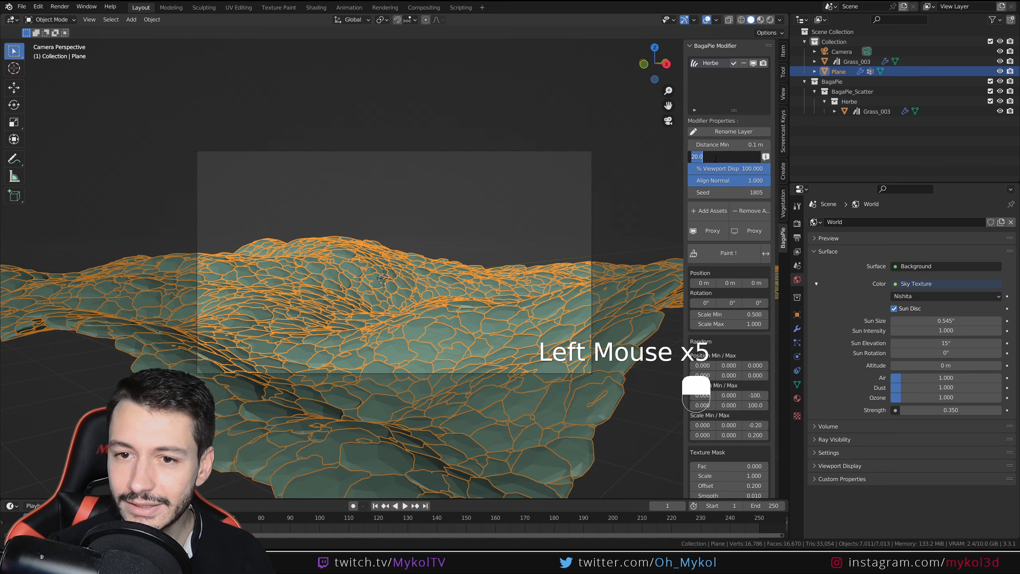
left_click(739, 145)
type("0")
key("Return")
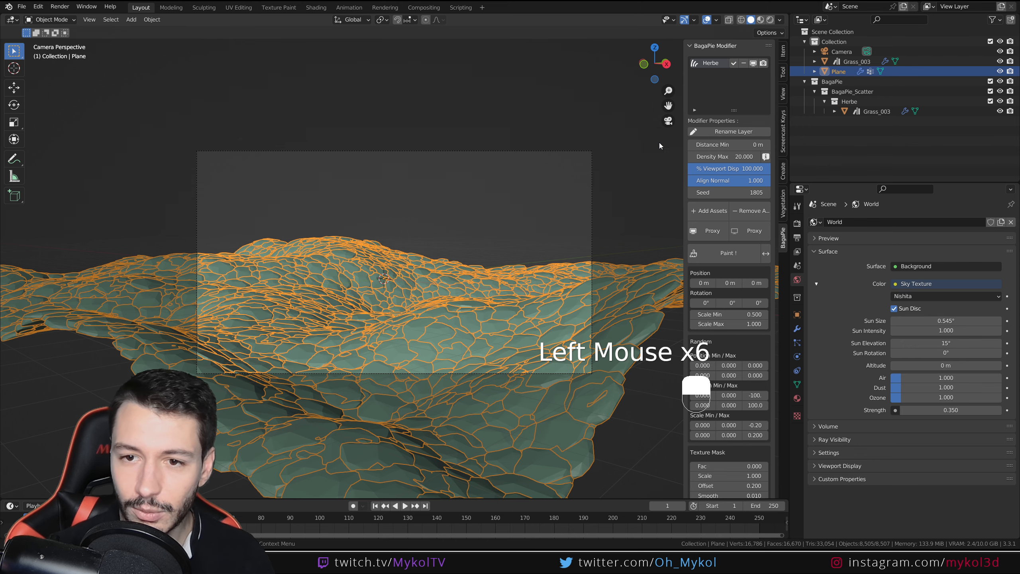
key("F12")
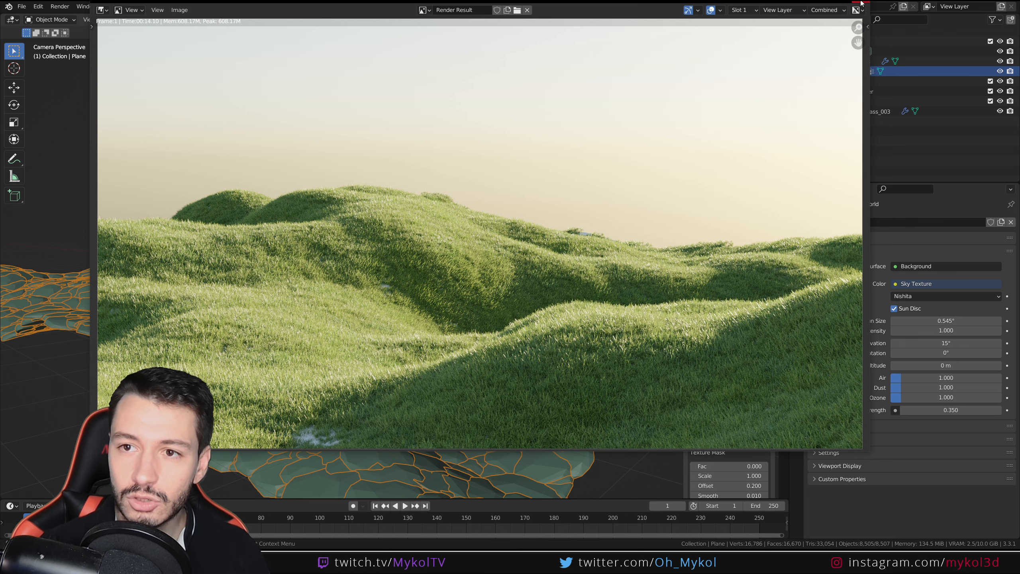
left_click(860, 3)
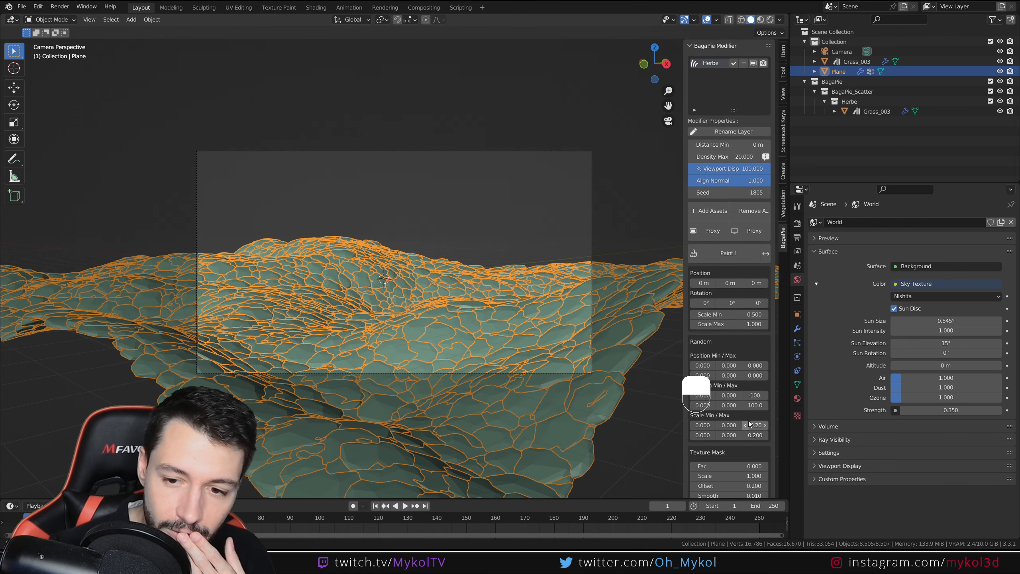
Import the fullest purple-flowered plant from the Plant category of the BagaPie assets, appended at the world origin
scroll(749, 422, "down", 4)
left_click(732, 422)
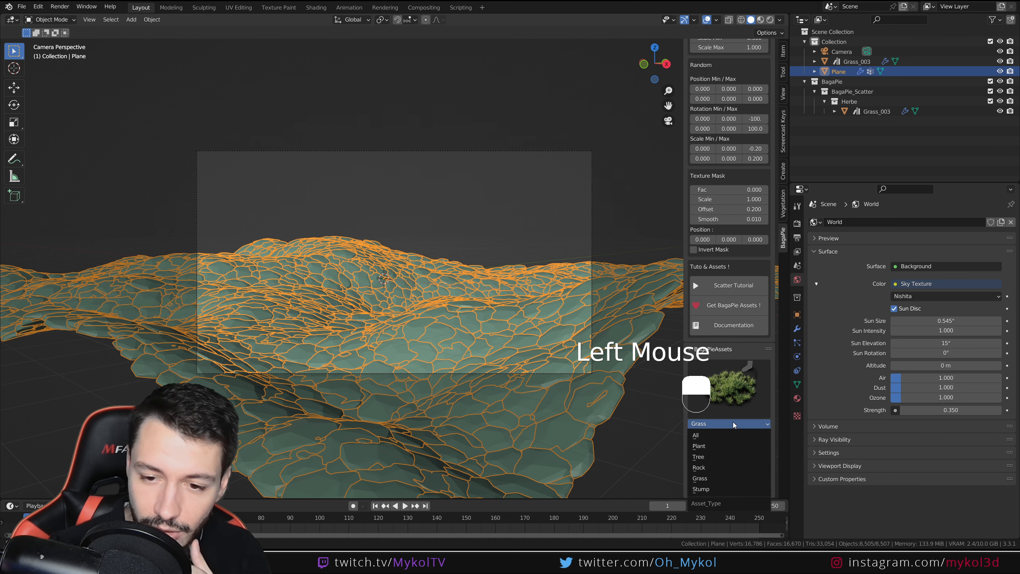
left_click(718, 444)
left_click(734, 395)
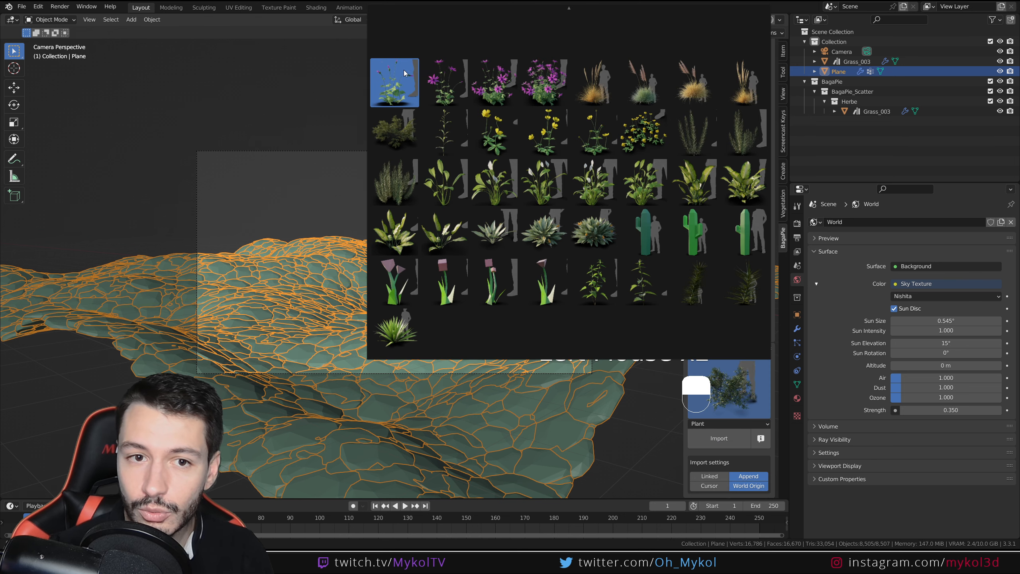
left_click(553, 82)
left_click(716, 440)
Move the imported purple flower along the Y axis, off the terrain and near the original grass clump
left_click(383, 257)
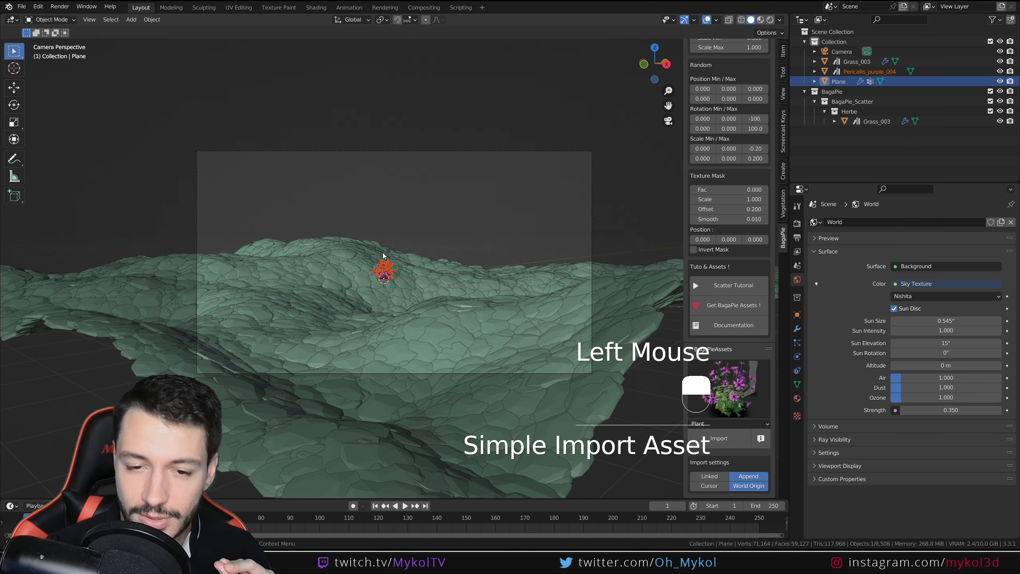
middle_click_drag(384, 257, 390, 325)
scroll(391, 325, "down", 5)
key("g")
key("y")
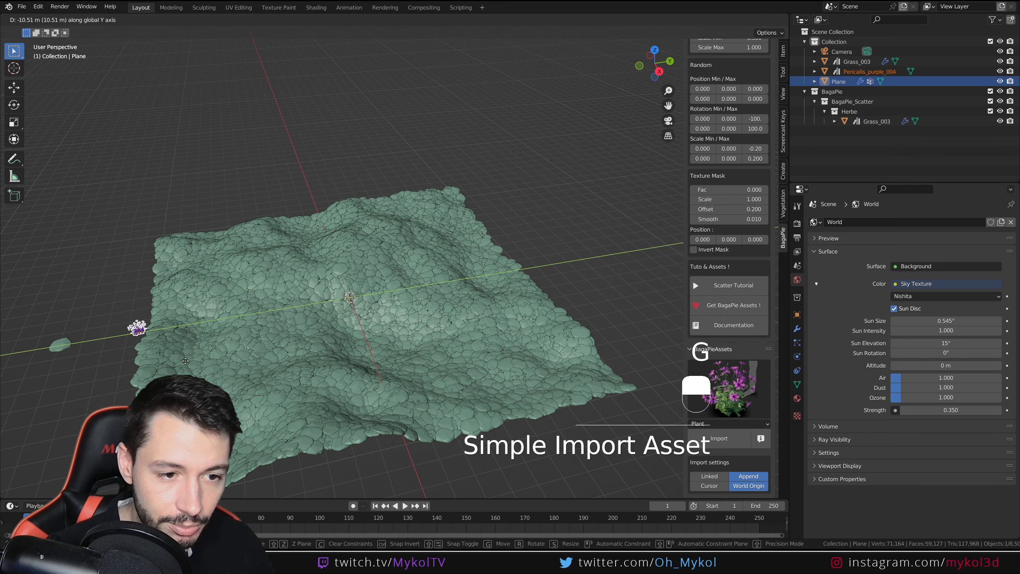
left_click(157, 375)
Scatter the purple flower over the terrain plane with proxy display enabled and 100% of the instances displayed
middle_click_drag(158, 375, 287, 341)
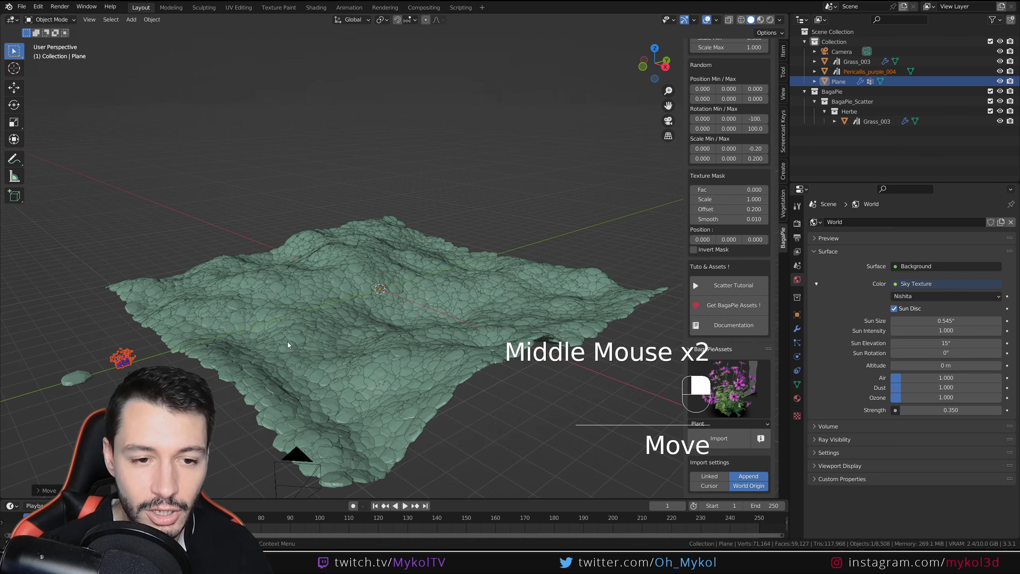
left_click(336, 358, "shift")
key("j")
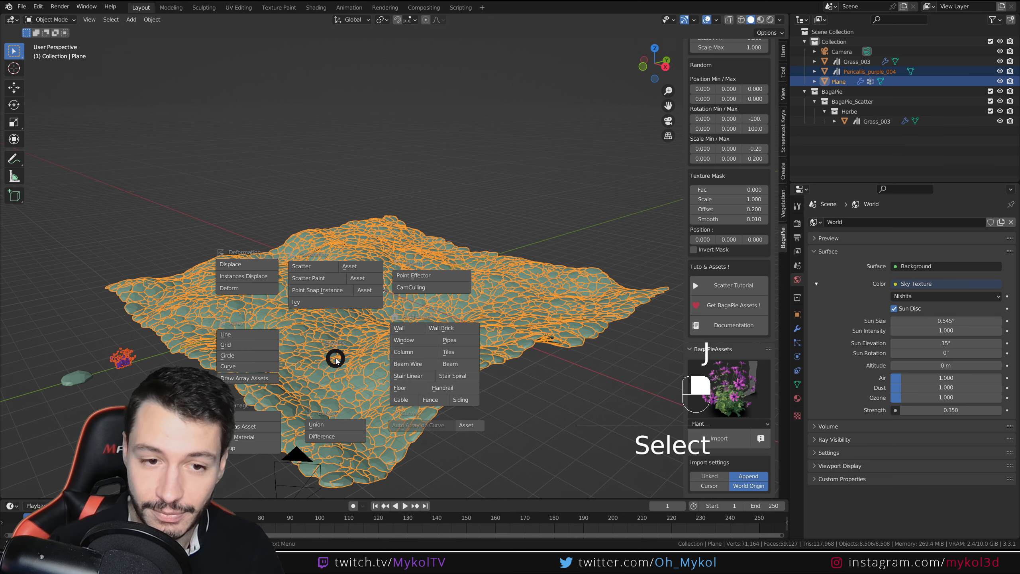
left_click(315, 266)
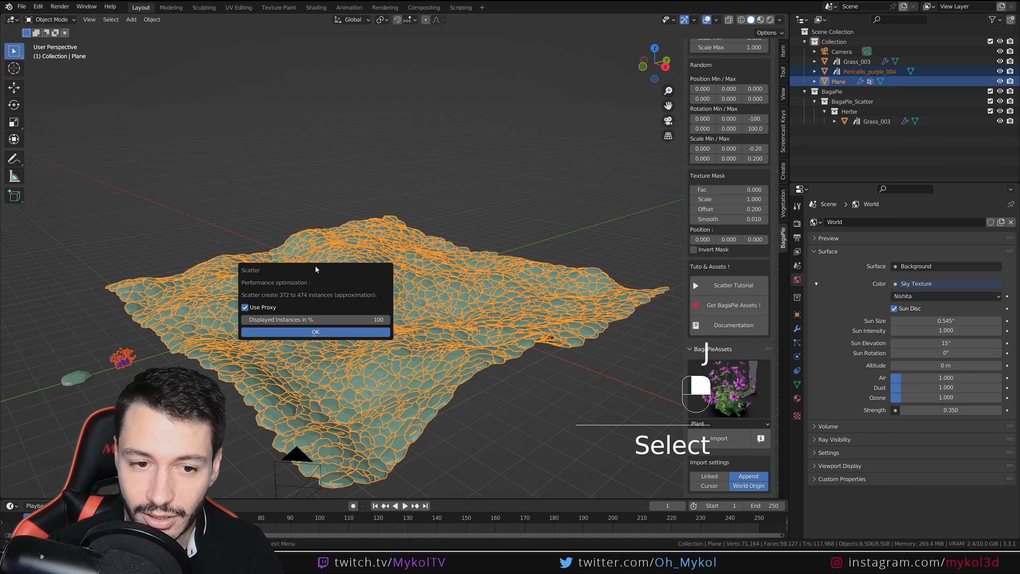
left_click(315, 332)
scroll(375, 367, "up", 2)
middle_click_drag(375, 367, 441, 322)
scroll(759, 233, "up", 7)
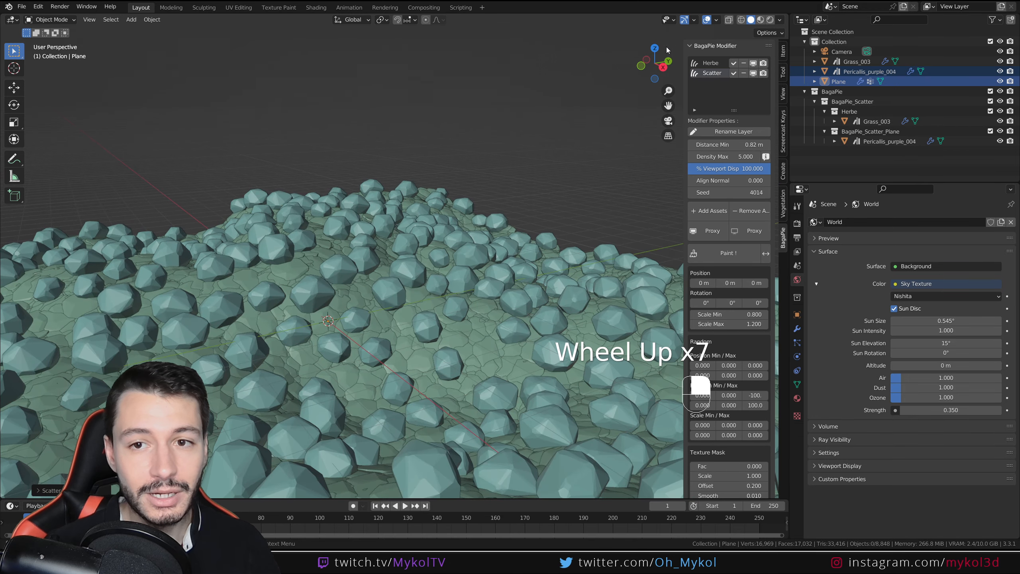
Rename the purple flower scatter layer as Fleur
left_click(726, 131)
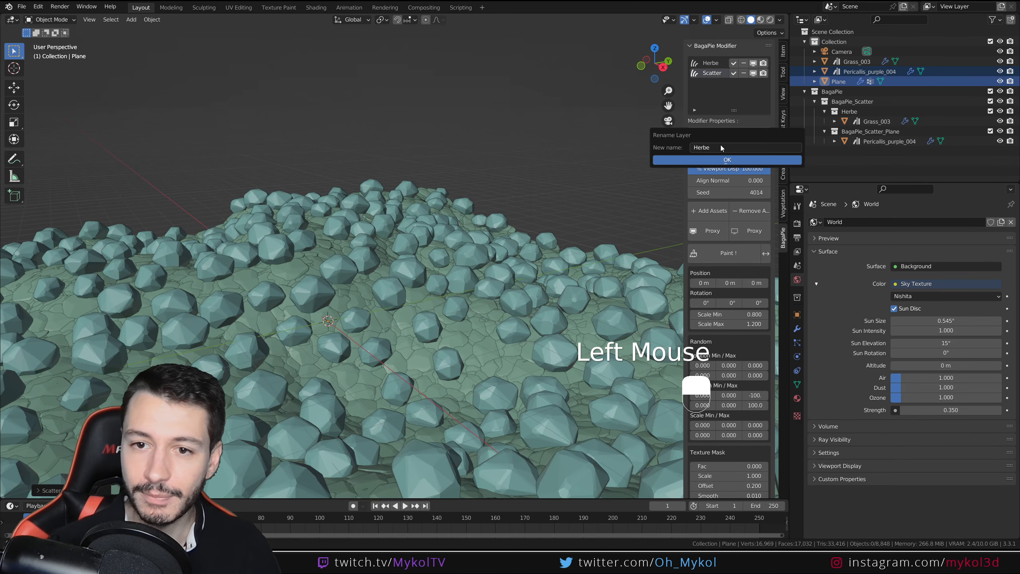
left_click(721, 147)
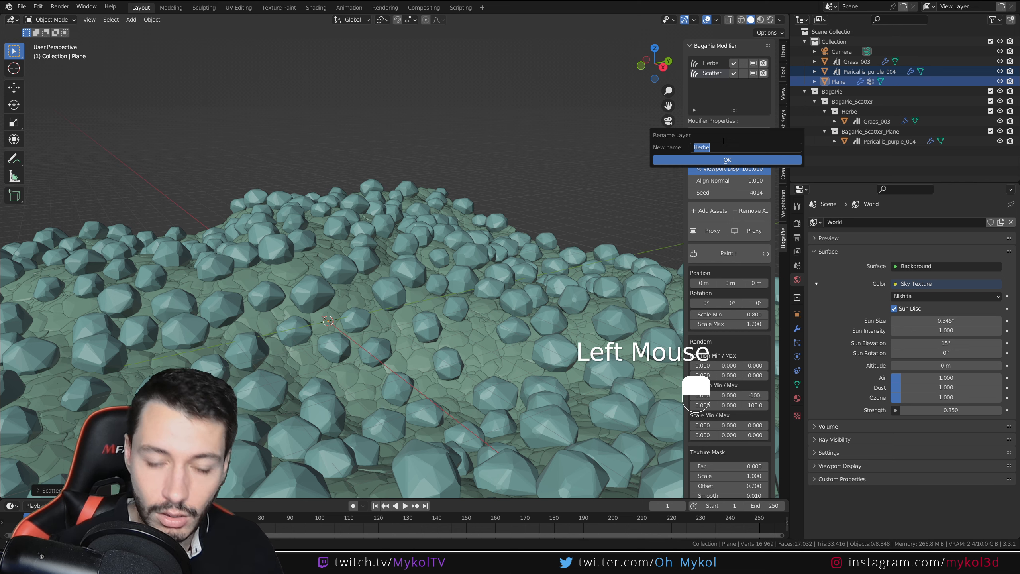
type("Fleurs")
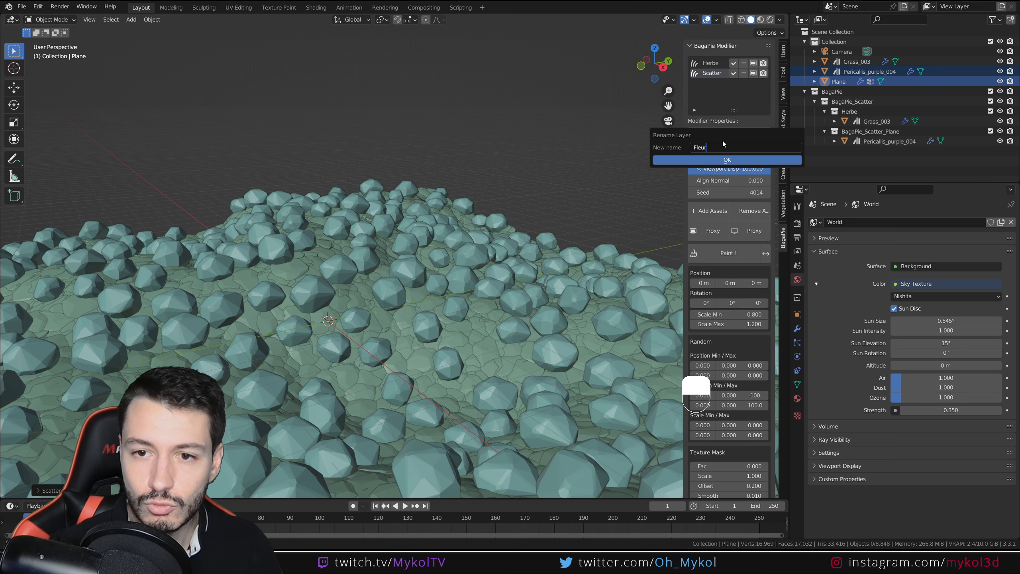
left_click(729, 162)
Turn off the Fleur layer's viewport proxy display and set its normal alignment to 1
scroll(517, 287, "down", 2)
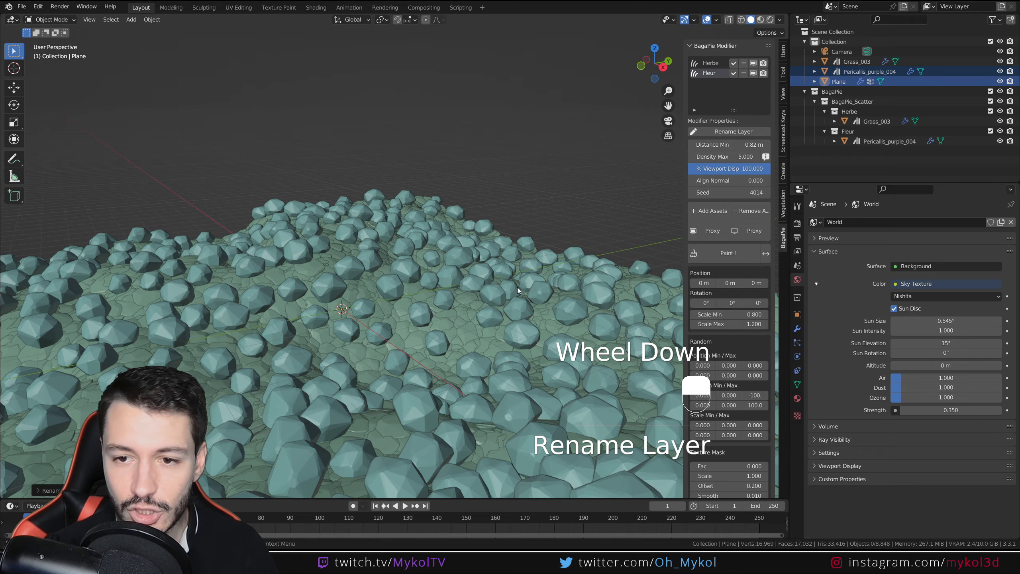
middle_click_drag(517, 287, 435, 346)
left_click(751, 231)
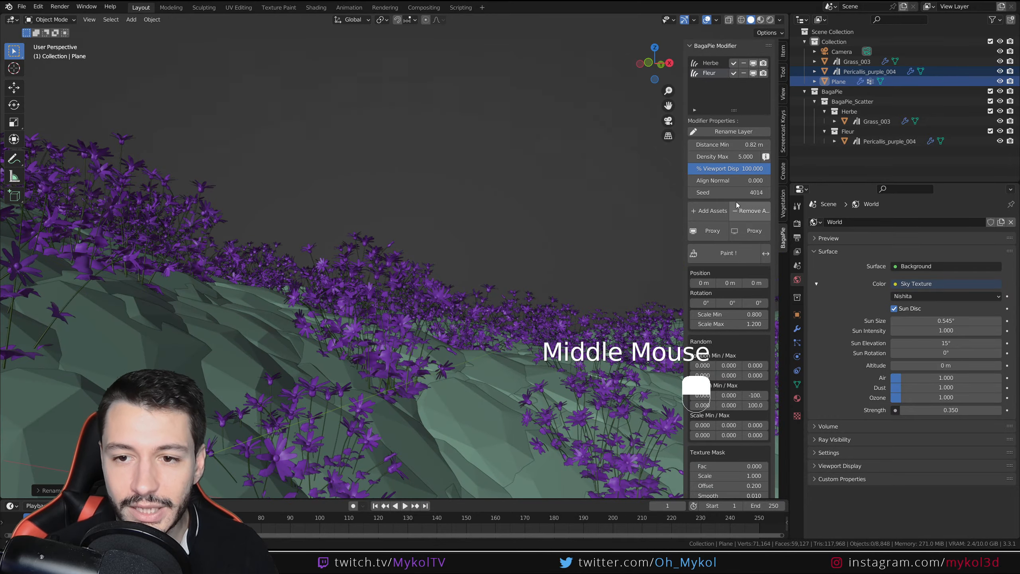
left_click_drag(724, 181, 751, 182)
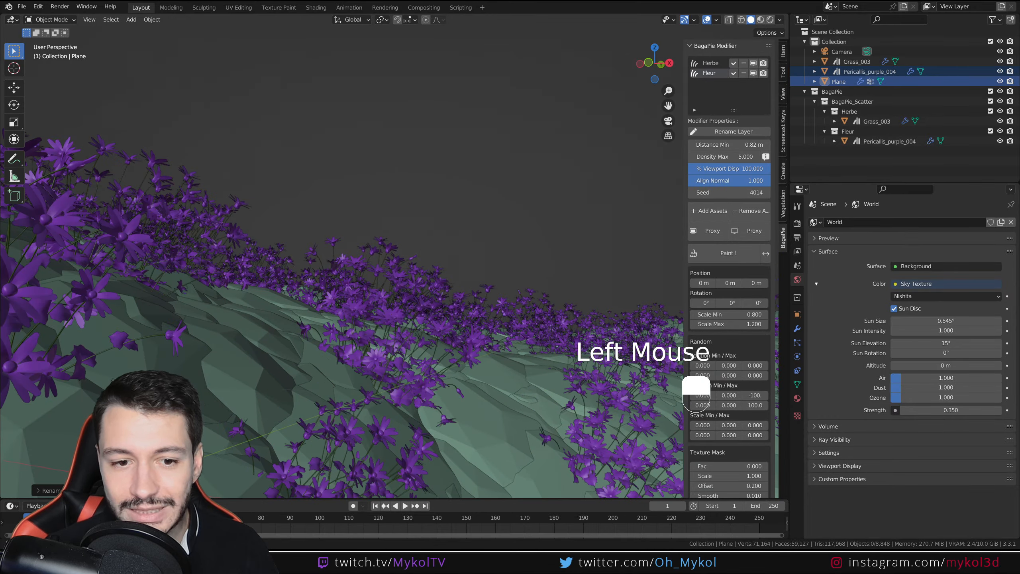
scroll(450, 329, "down", 3)
middle_click_drag(449, 329, 426, 357)
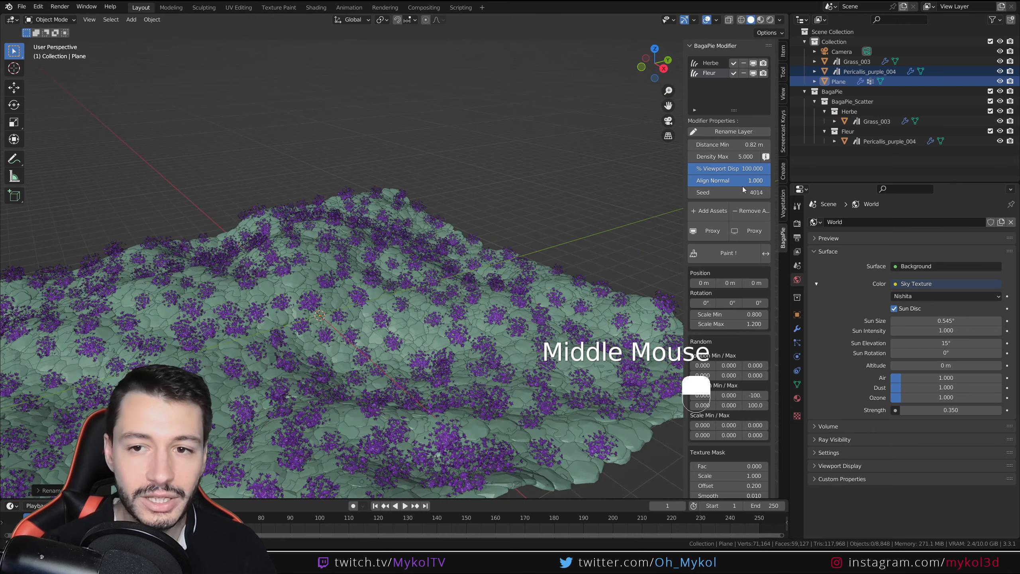
Reduce the Fleur layer's maximum density to 0.2 and raise its minimum distance to 2.12 m
left_click(692, 157)
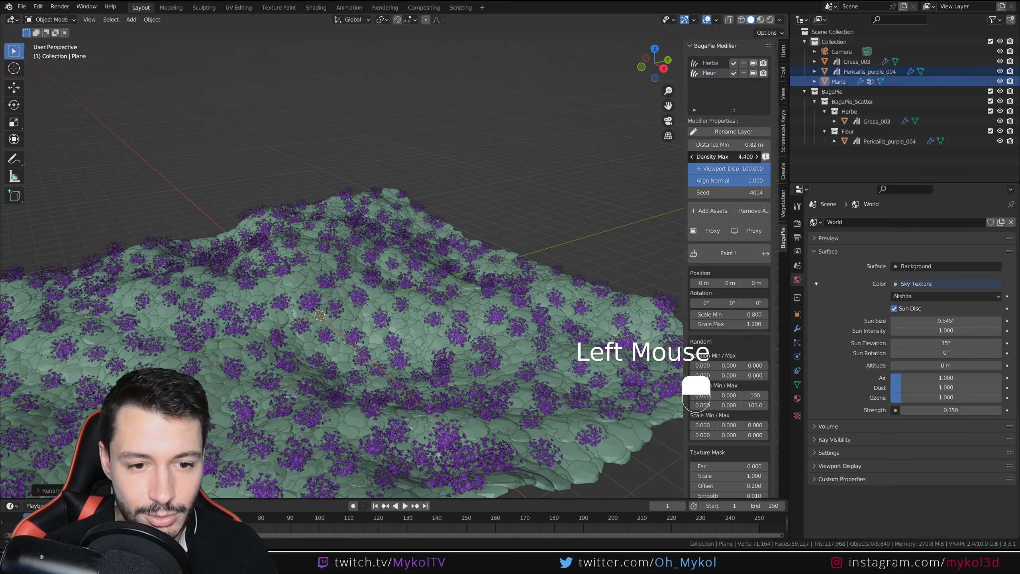
mouse_move(725, 157)
left_mouse_down()
mouse_move(692, 157)
mouse_move(742, 145)
left_mouse_up()
scroll(468, 221, "down", 4)
middle_click_drag(467, 221, 476, 215)
Render the camera view to check how the sparse flowers look in the grass
key("KP_0")
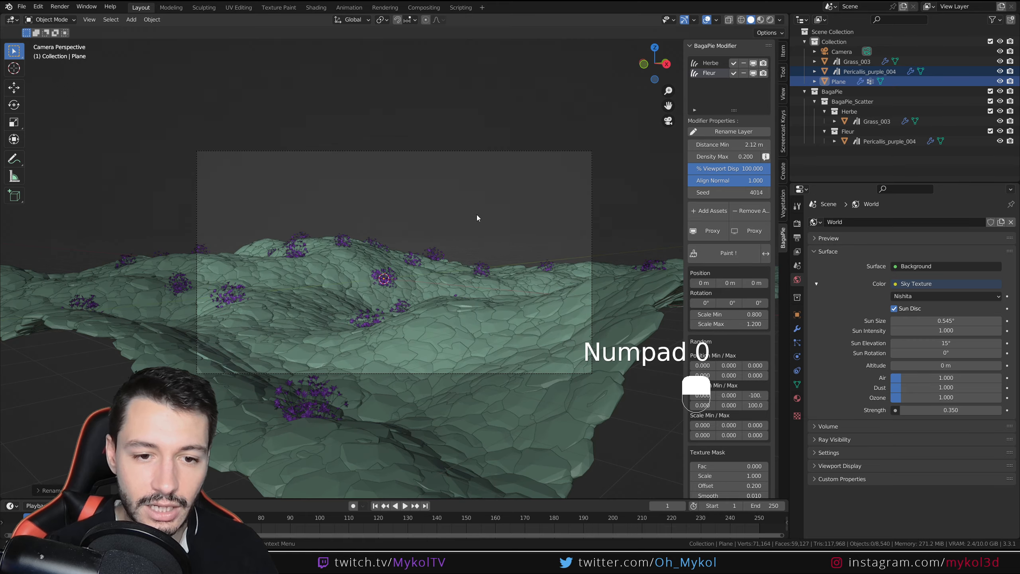
scroll(477, 217, "up", 2)
key("F12")
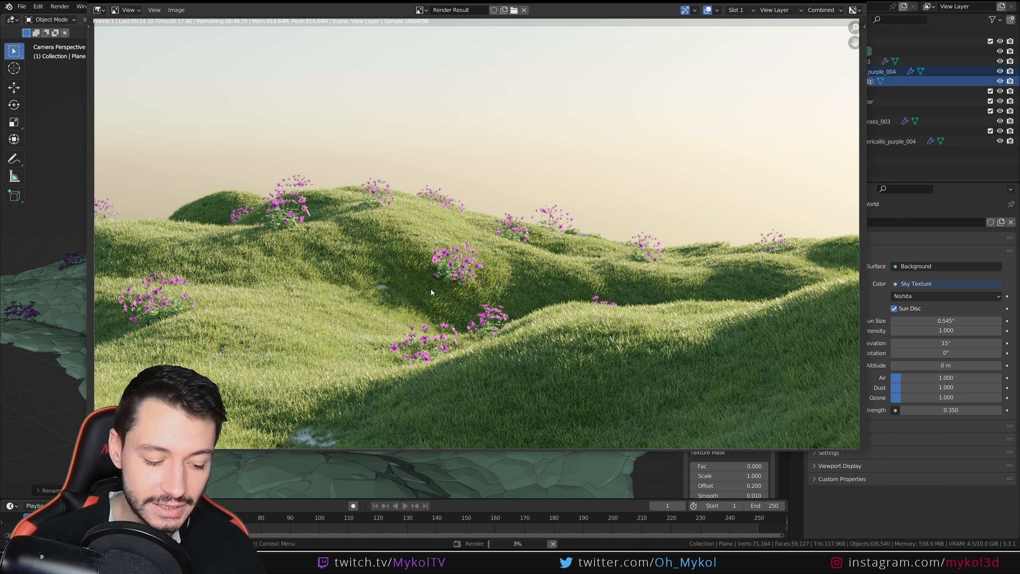
key("Escape")
key("Escape")
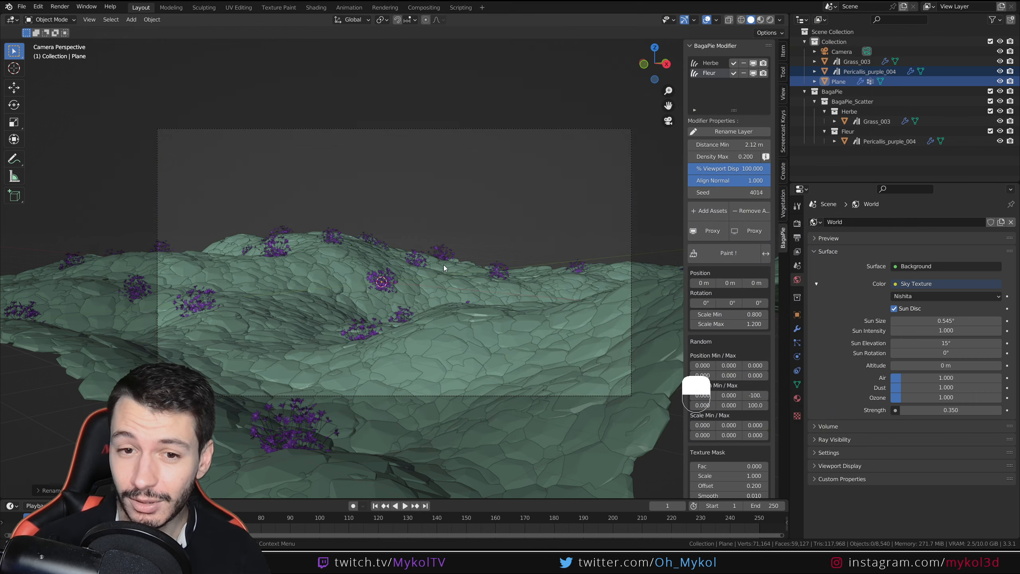
Import the fourth tree, a slender yellow-green acacia, from the Tree category of the BagaPie assets
middle_click_drag(501, 235, 489, 241)
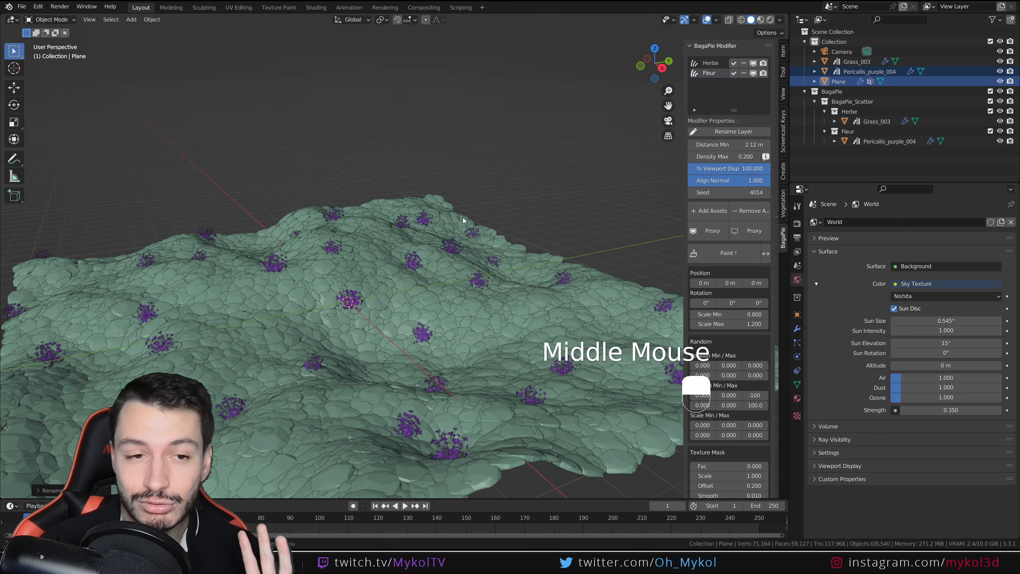
scroll(396, 282, "down", 2)
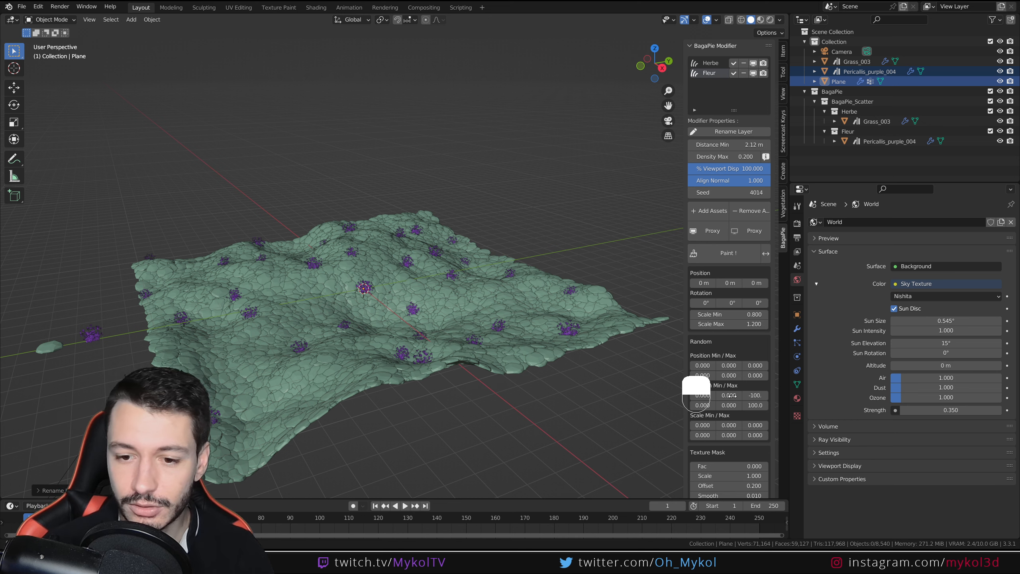
scroll(729, 373, "down", 4)
left_click(733, 425)
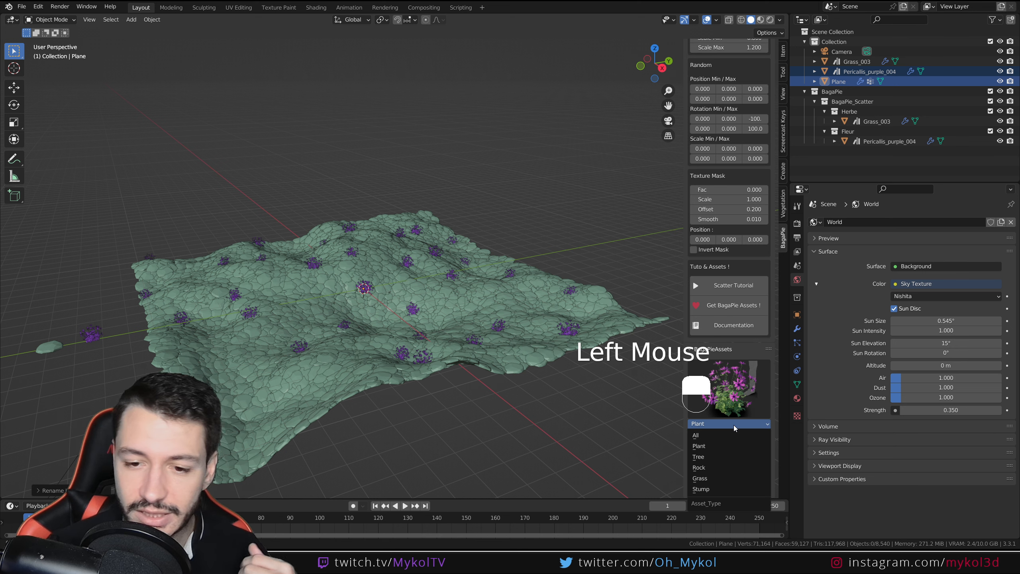
left_click(718, 456)
left_click(737, 393)
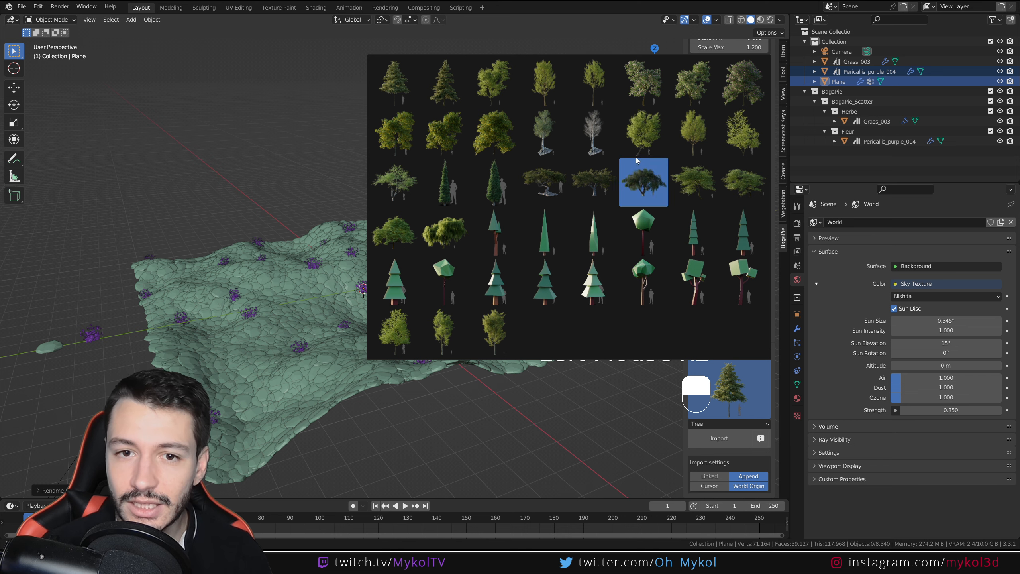
left_click(550, 83)
left_click(719, 439)
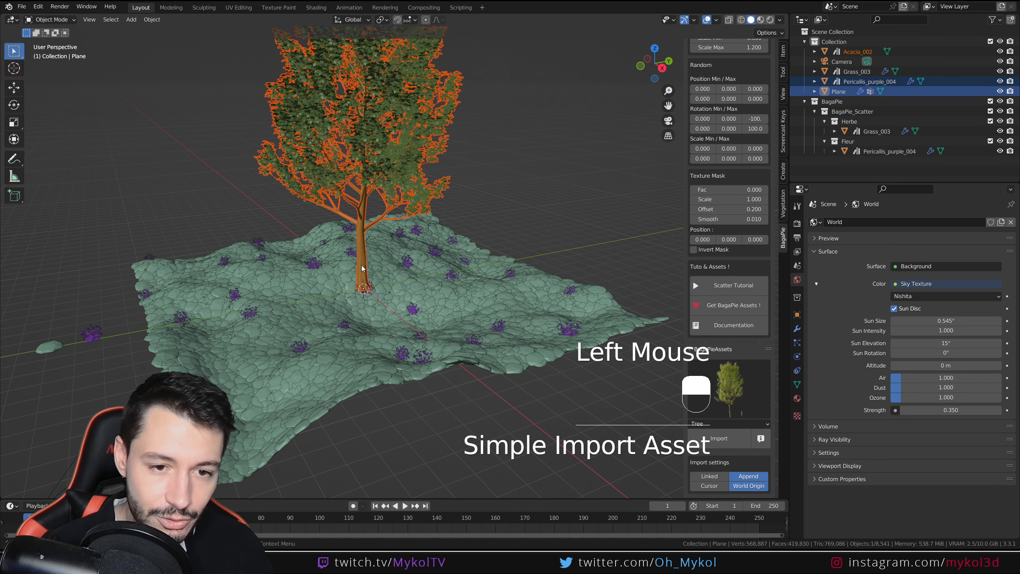
Move the imported acacia off the terrain, beyond the original grass clump and purple flower
scroll(367, 267, "down", 2)
scroll(364, 276, "up", 1)
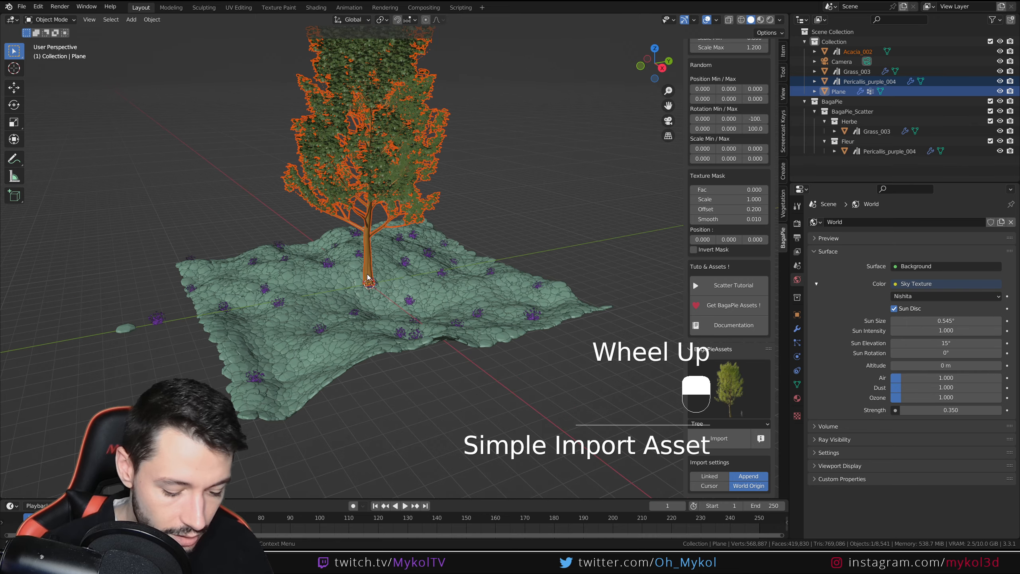
key("g")
left_click(182, 331)
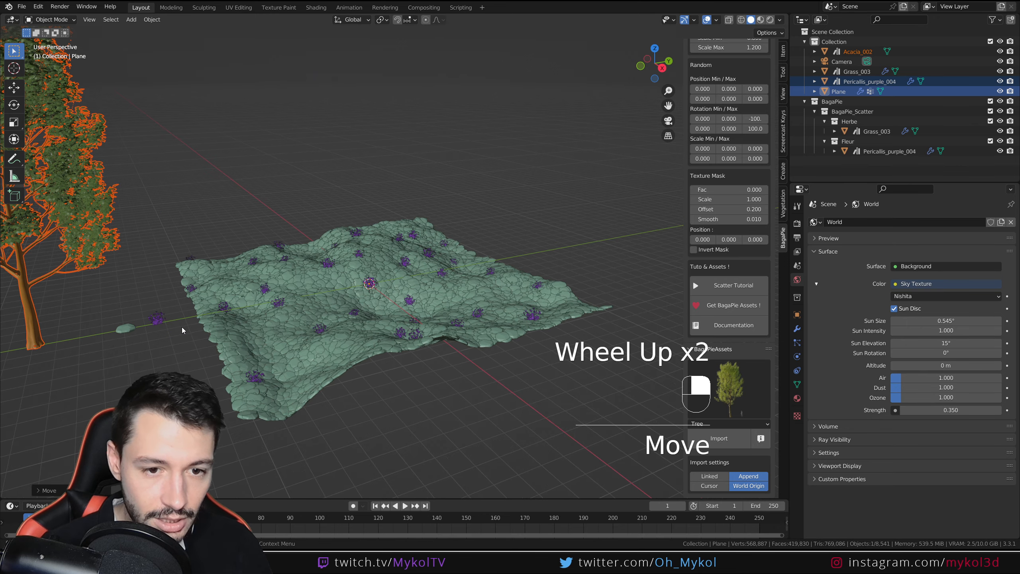
Scatter the acacia over the terrain plane with proxy display enabled and 100% of the instances displayed
left_click(322, 294, "shift")
key("j")
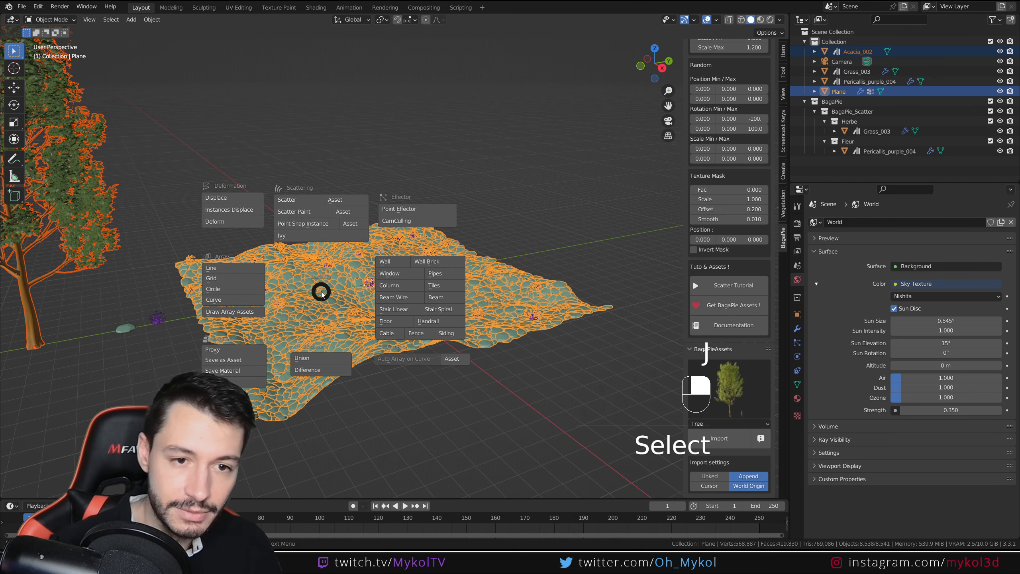
left_click(428, 427)
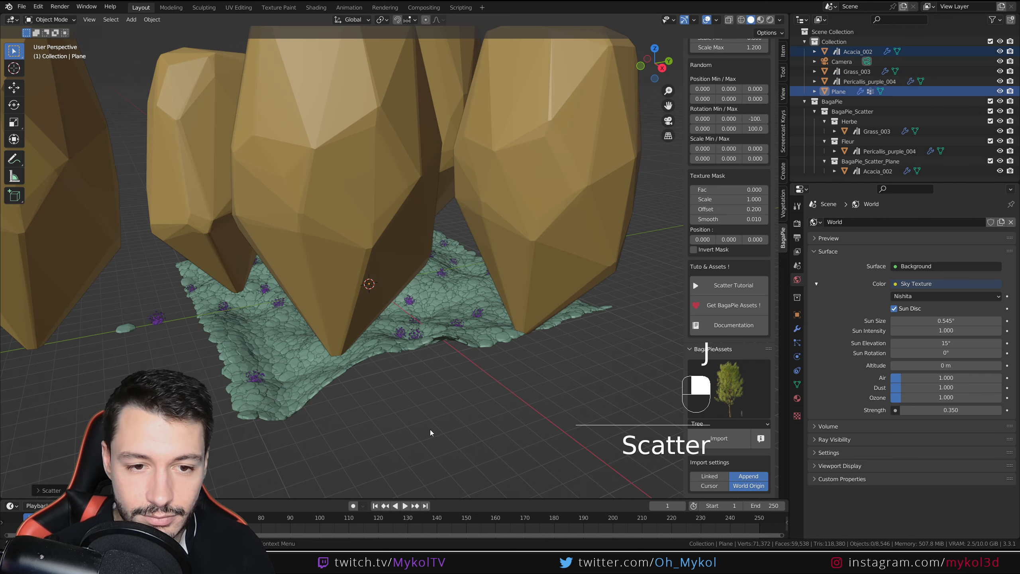
scroll(423, 309, "down", 5)
mouse_move(422, 308)
middle_mouse_down()
mouse_move(353, 308)
mouse_move(410, 321)
middle_mouse_up()
scroll(478, 309, "up", 4)
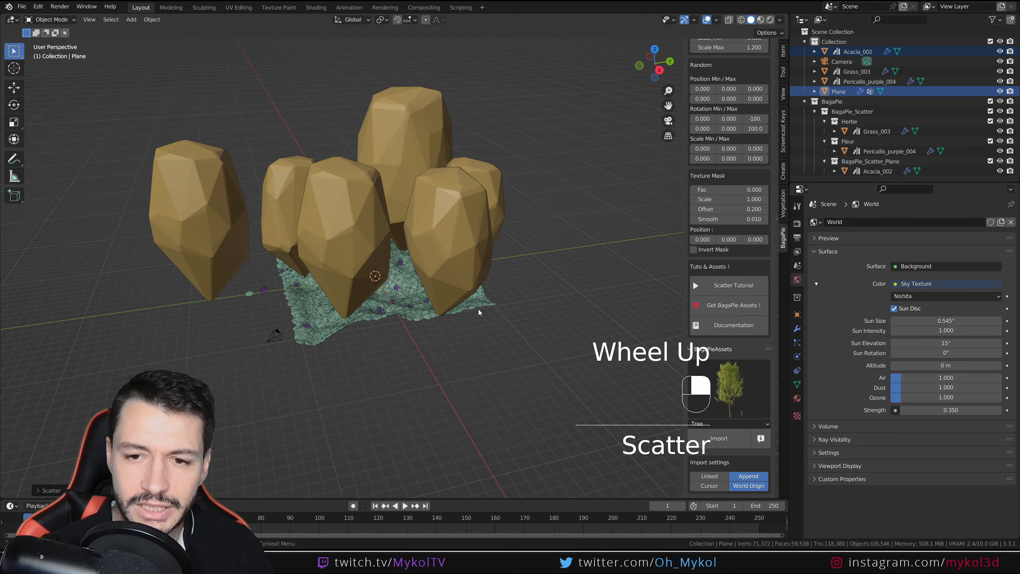
Set the terrain's tree scatter layer to a minimum scale of 0.1 and a maximum scale of 0.4
left_click(480, 273)
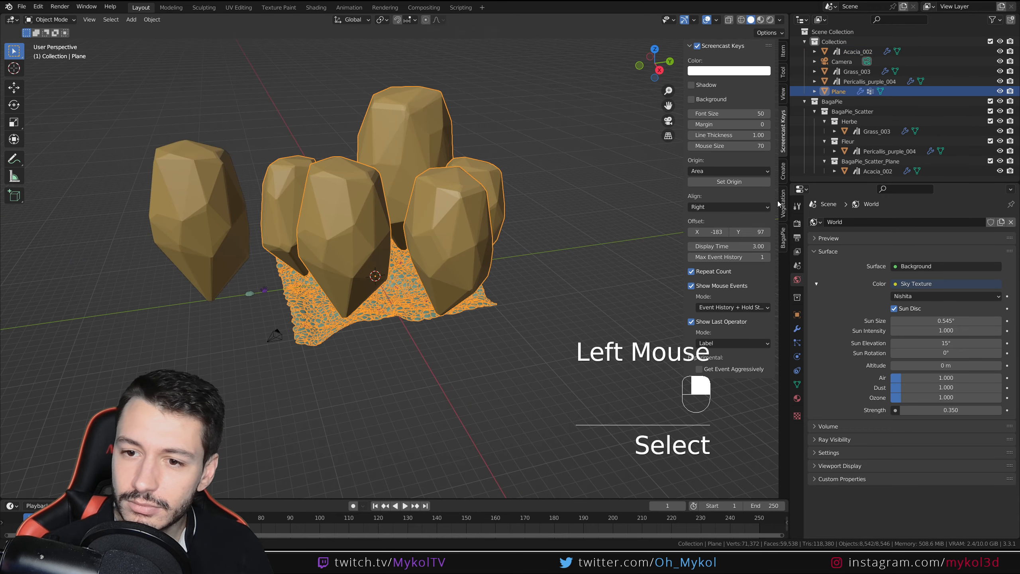
left_click(783, 237)
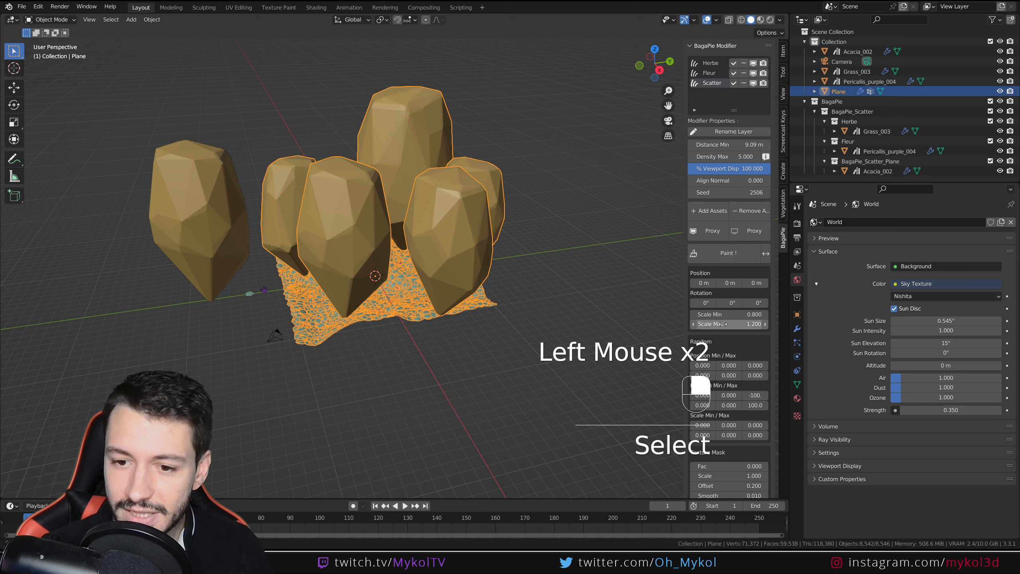
scroll(728, 317, "down", 2)
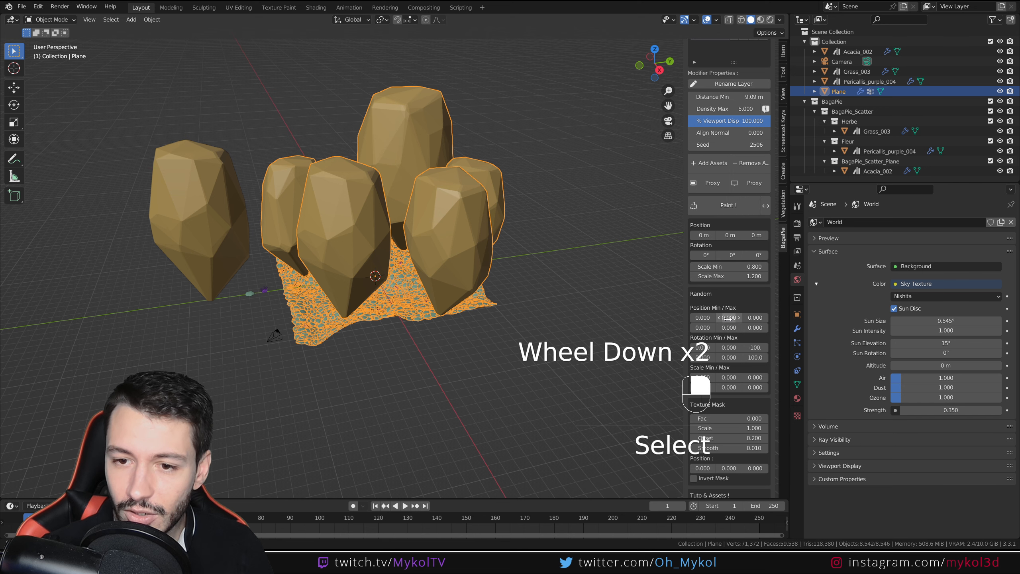
left_click(732, 266)
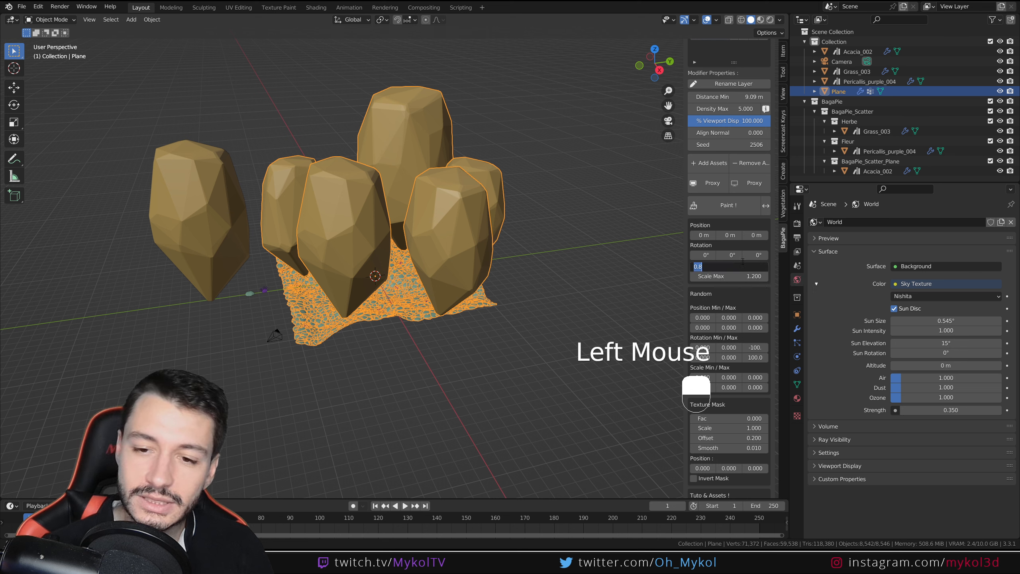
type("0.1")
key("Return")
left_click(732, 276)
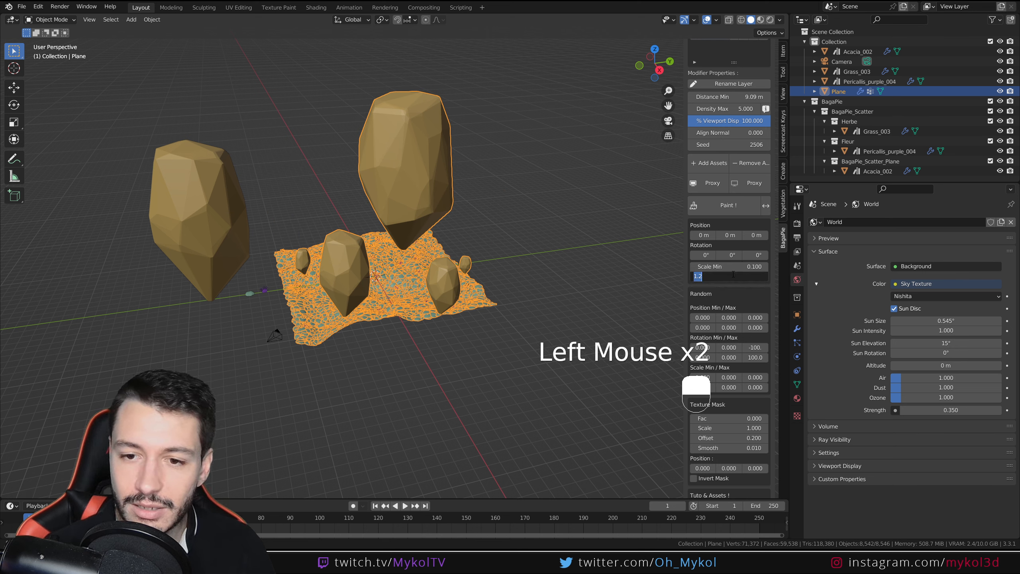
type("0.4")
key("Return")
middle_click_drag(454, 281, 410, 282)
scroll(453, 279, "up", 2)
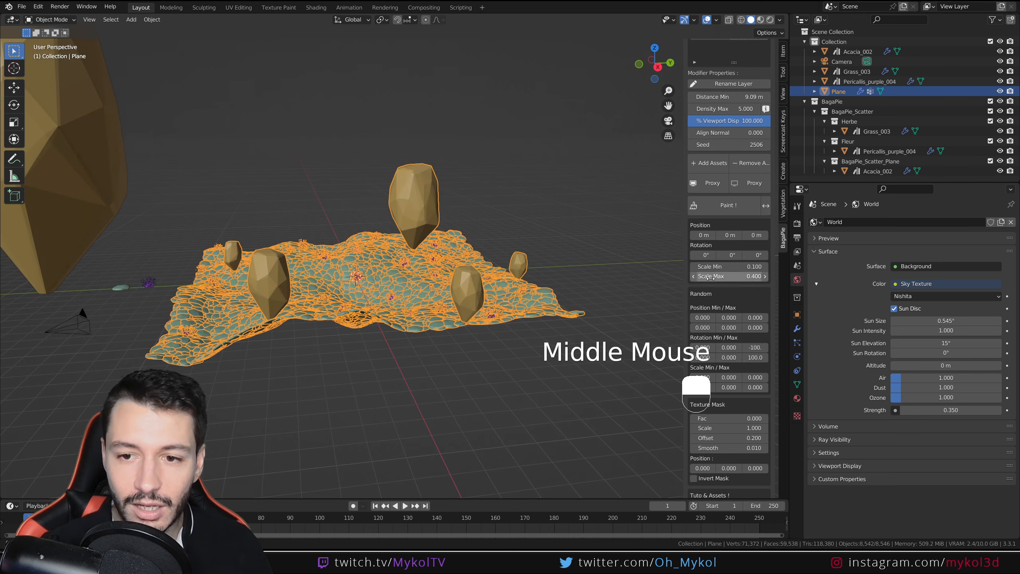
Try a minimum scale of 0.25 for the tree layer, and settle on 0.2
mouse_move(742, 277)
left_mouse_down()
mouse_move(721, 278)
mouse_move(742, 283)
left_mouse_up()
left_click(742, 265)
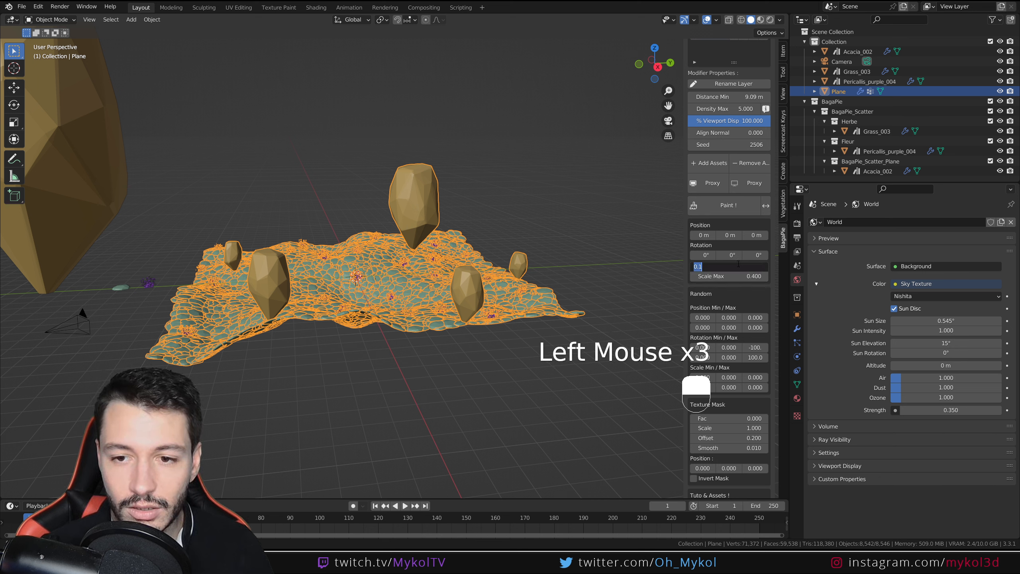
type("0.25")
key("Return")
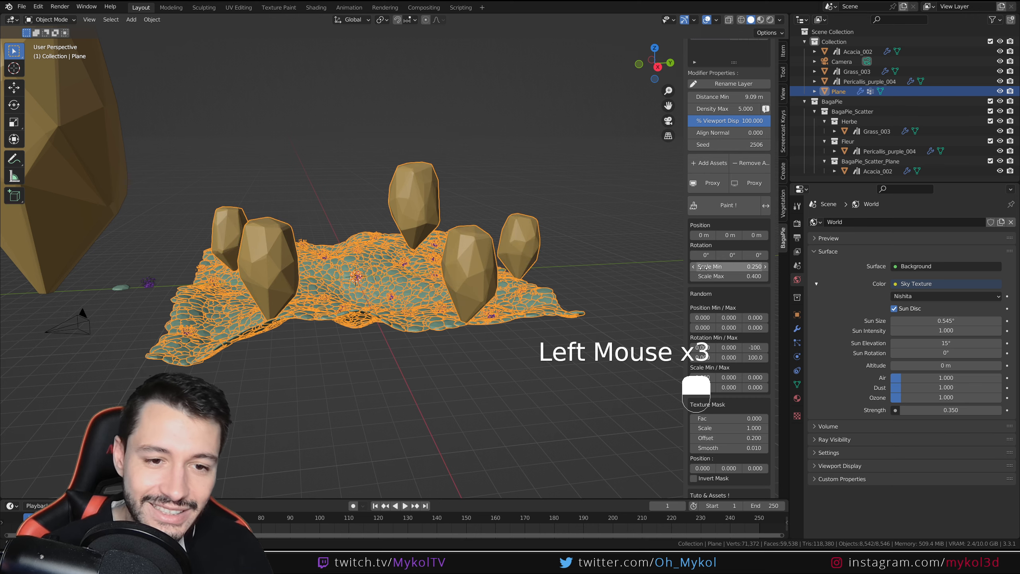
left_click(744, 267)
type("0.2")
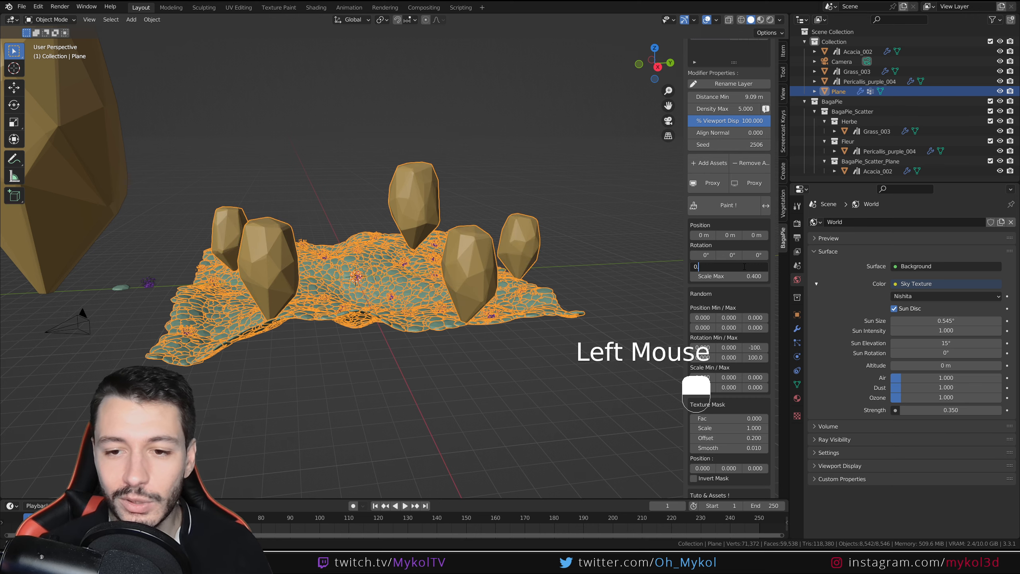
key("Return")
From the camera view, set the tree layer's minimum distance to 6.19 m and maximum density to 5.4, and disable its viewport proxy display
middle_click_drag(438, 335, 453, 329)
key("KP_0")
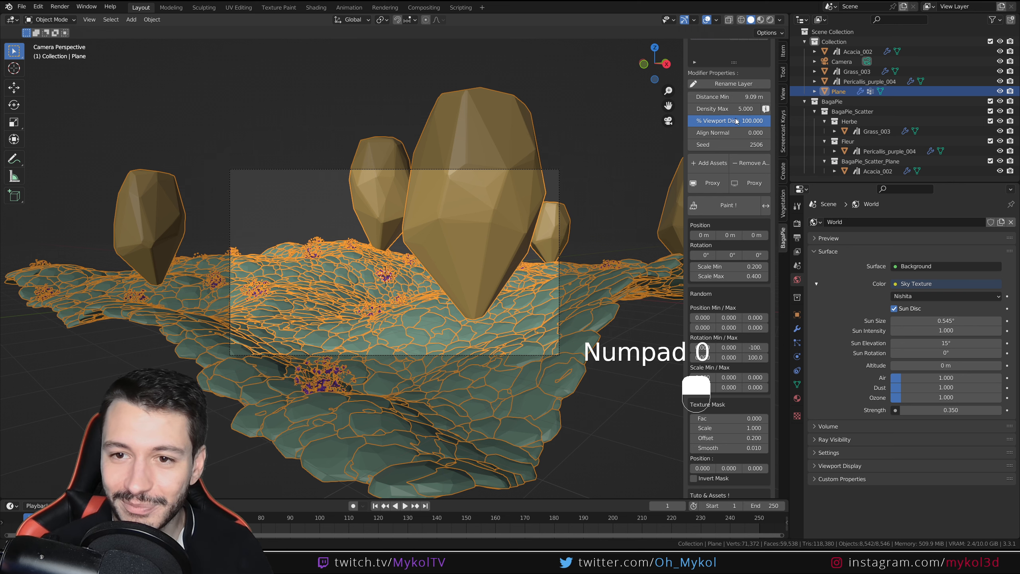
mouse_move(733, 110)
left_mouse_down()
mouse_move(754, 109)
mouse_move(716, 97)
left_mouse_up()
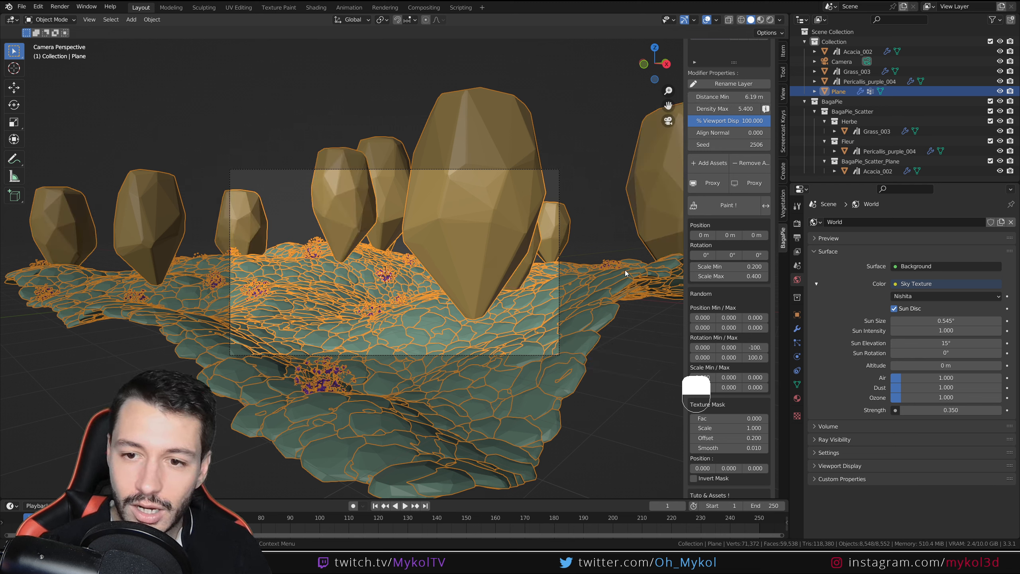
left_click(754, 185)
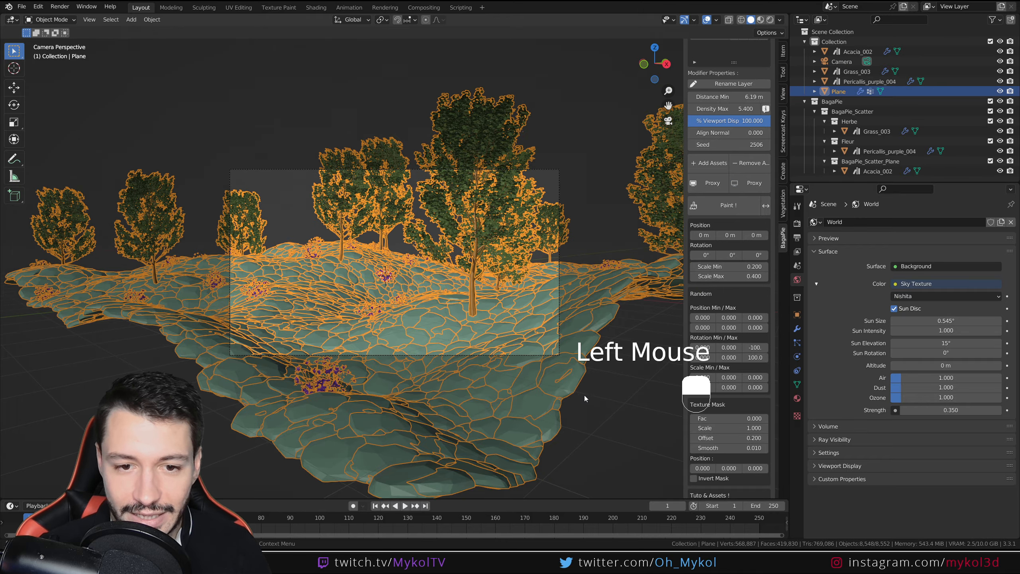
Adjust the tree layer's normal alignment to 0.143 so the trees tilt slightly with the slope
middle_click_drag(584, 398, 522, 197)
scroll(475, 369, "up", 2)
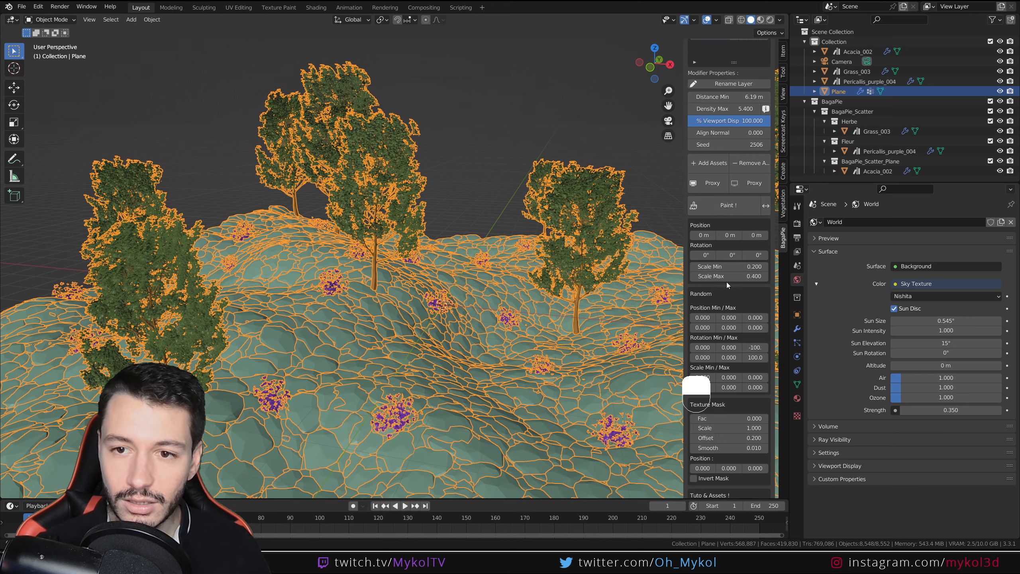
left_click_drag(730, 137, 815, 137)
middle_click_drag(563, 253, 534, 257)
left_click_drag(744, 139, 707, 132)
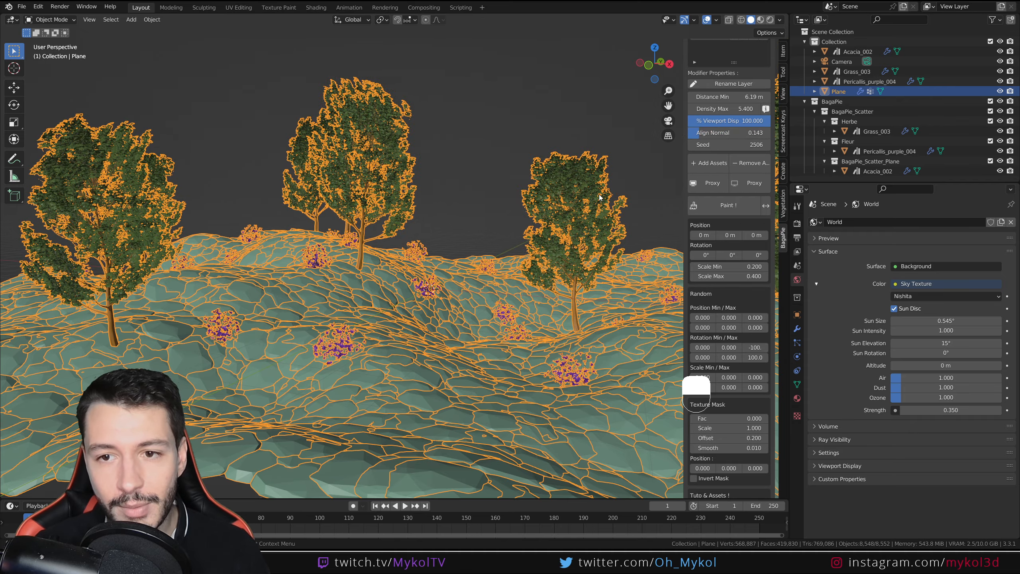
Check the scene through the camera and set the terrain's tree layer to a maximum density of 7
scroll(444, 257, "down", 2)
middle_click_drag(481, 253, 458, 258)
key("KP_0")
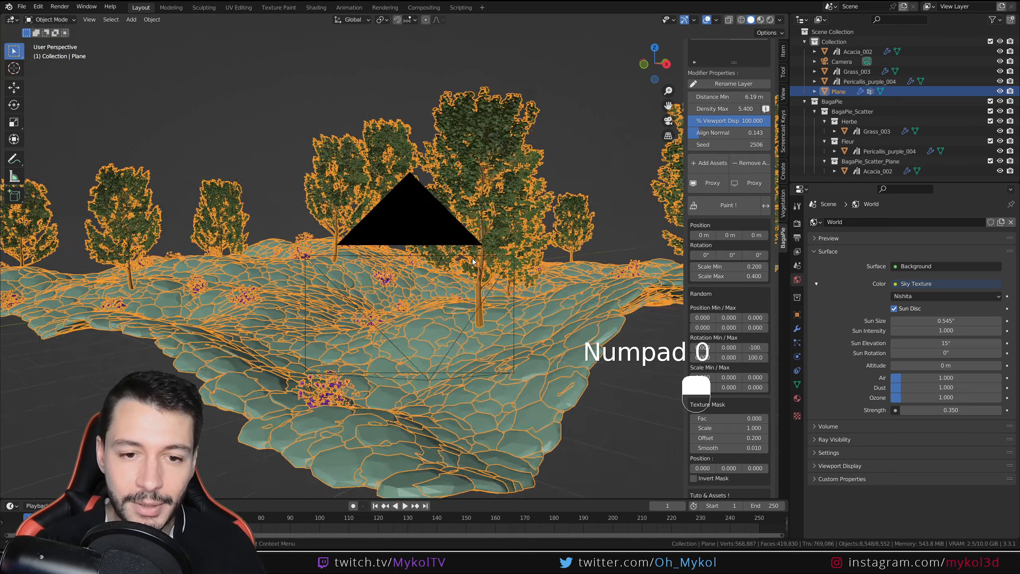
scroll(471, 258, "up", 2)
scroll(464, 262, "down", 2)
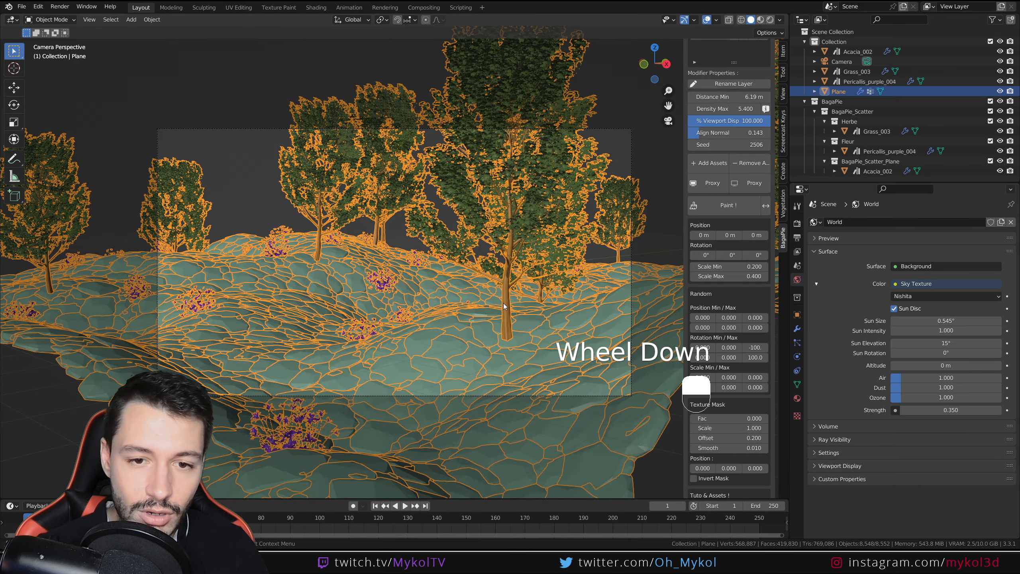
left_click(630, 279)
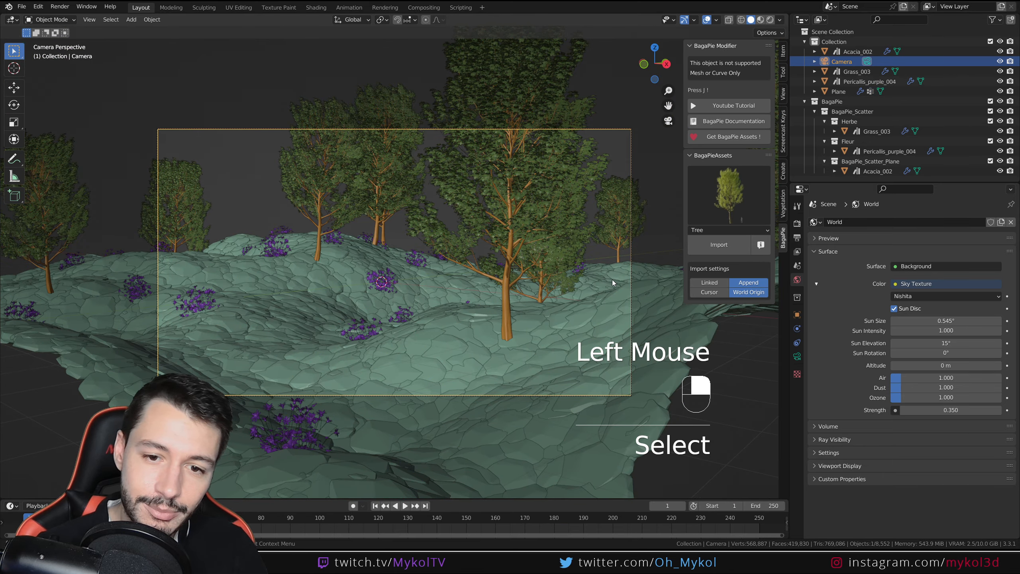
left_click(782, 93)
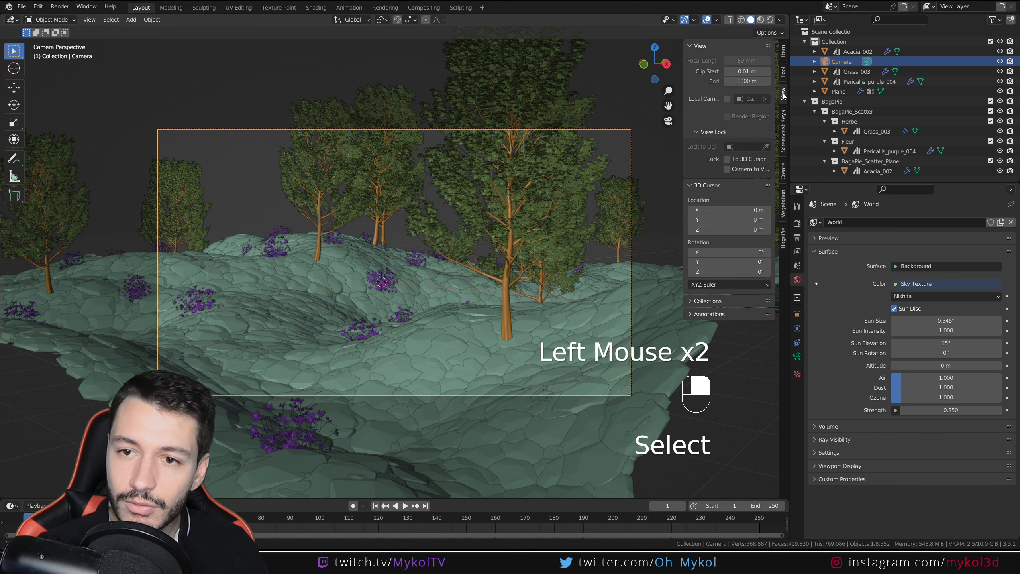
left_click(588, 186)
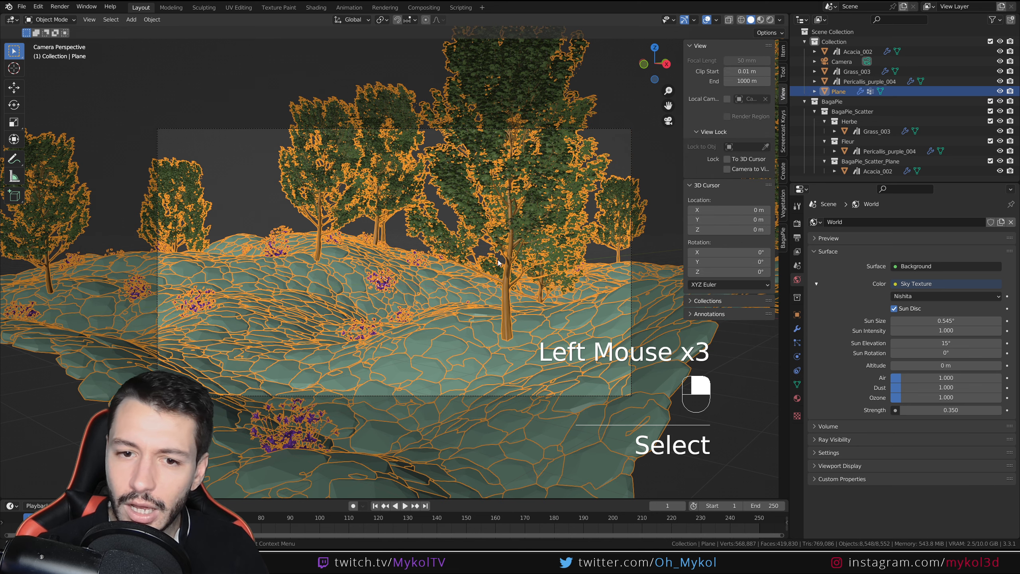
left_click(782, 238)
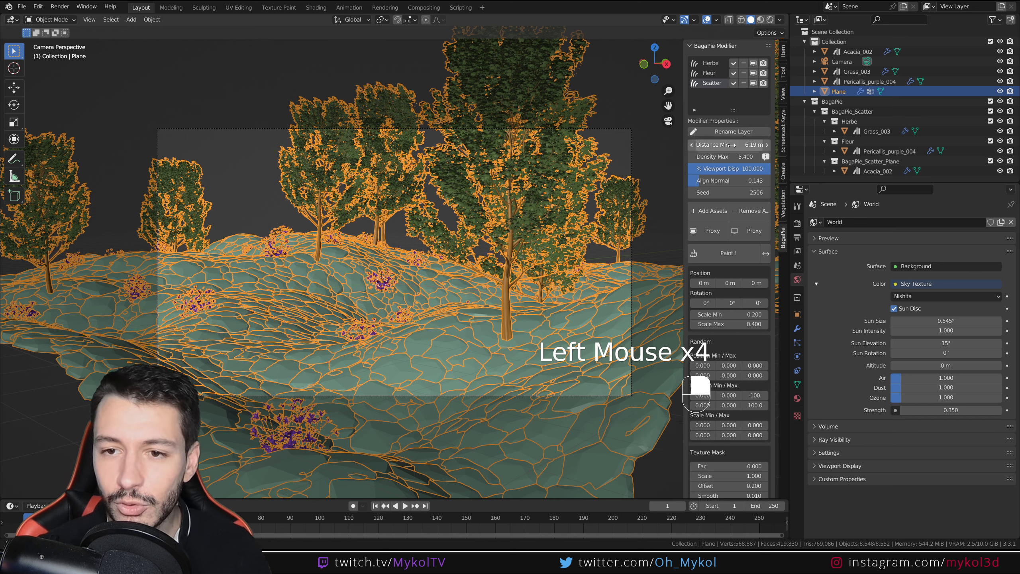
left_click_drag(728, 157, 748, 157)
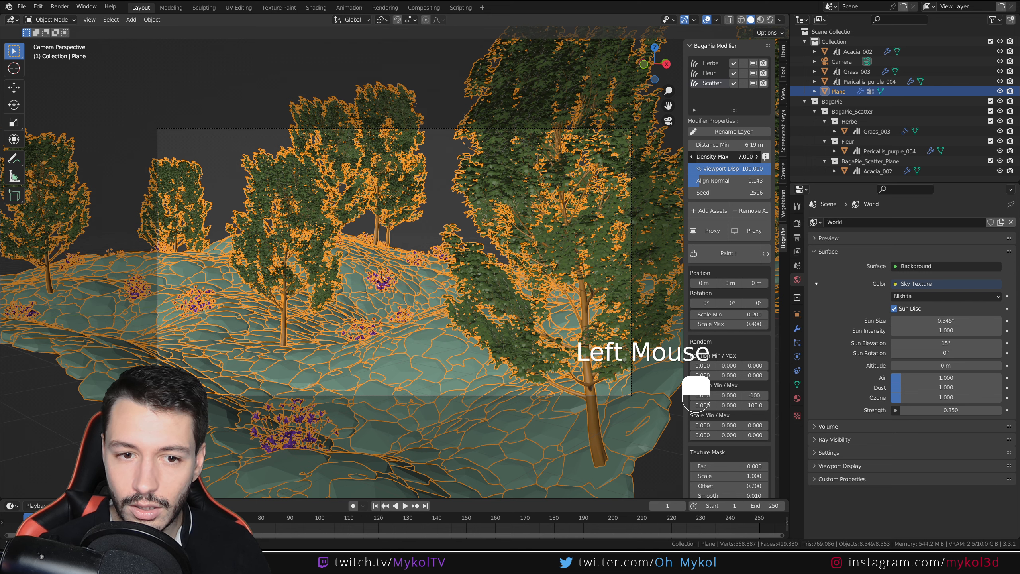
Lock the camera to the view, reframe the shot closer with foliage in the foreground, and unlock the camera
left_click(550, 392)
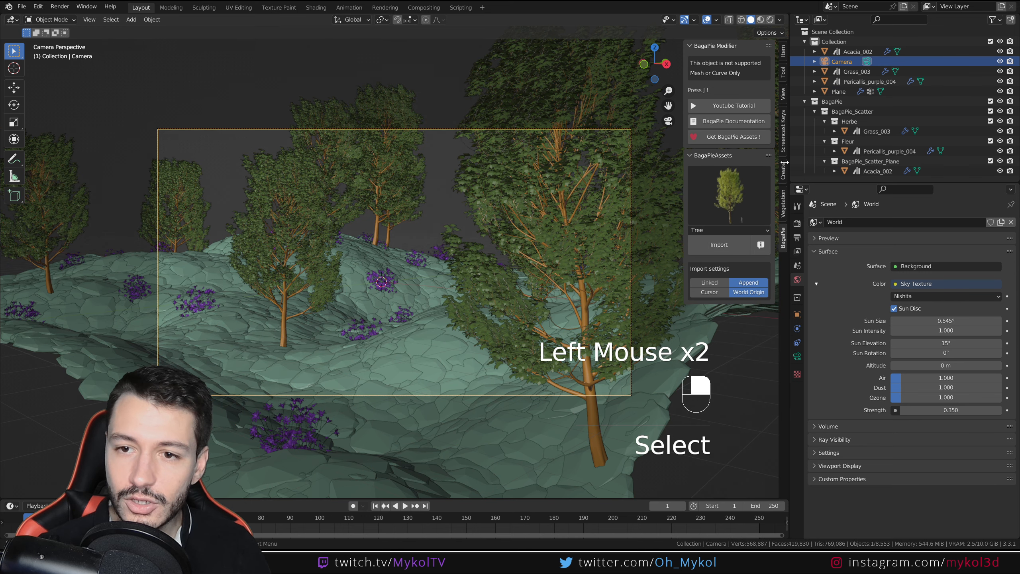
left_click(783, 95)
left_click(726, 169)
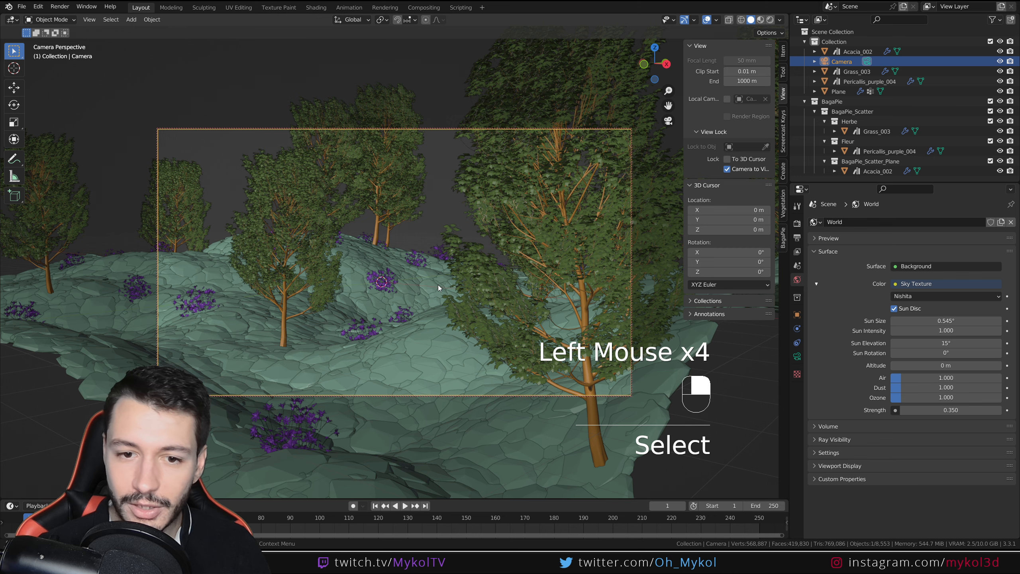
scroll(438, 285, "up", 2)
middle_click_drag(438, 285, 448, 292)
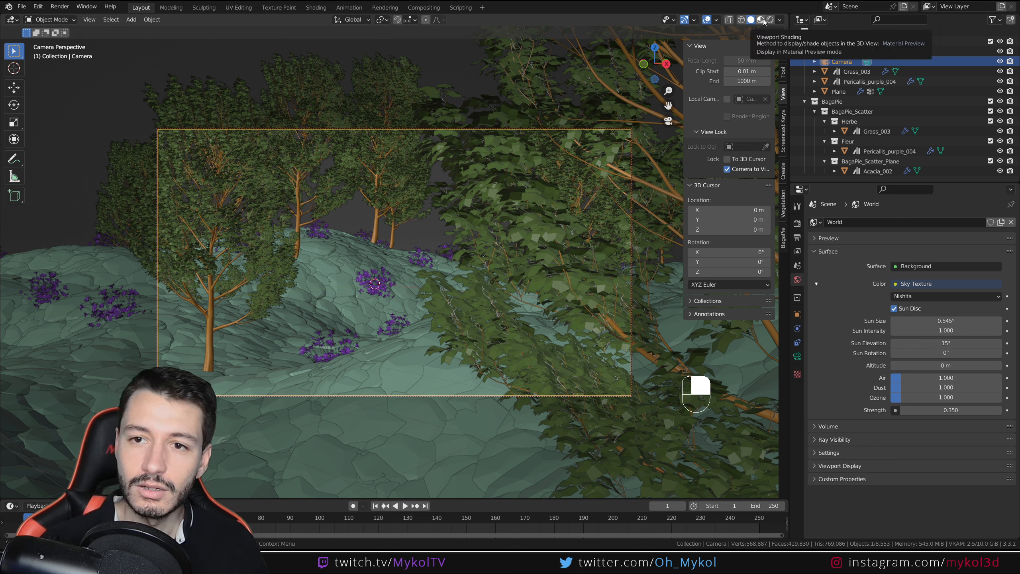
left_click(728, 172)
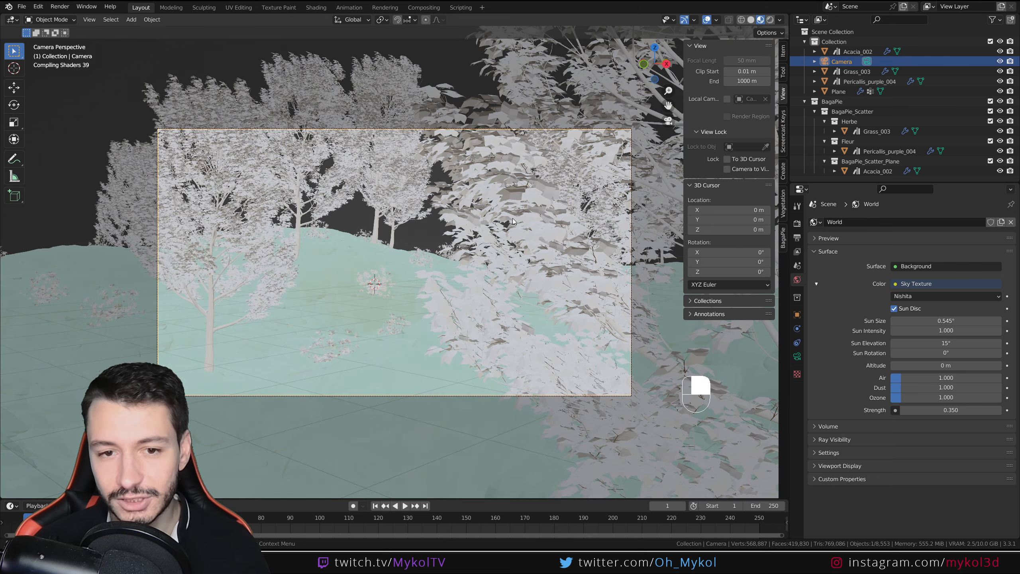
Enable depth of field on the camera, switch the viewport to solid shading, and run a test render
left_click(797, 356)
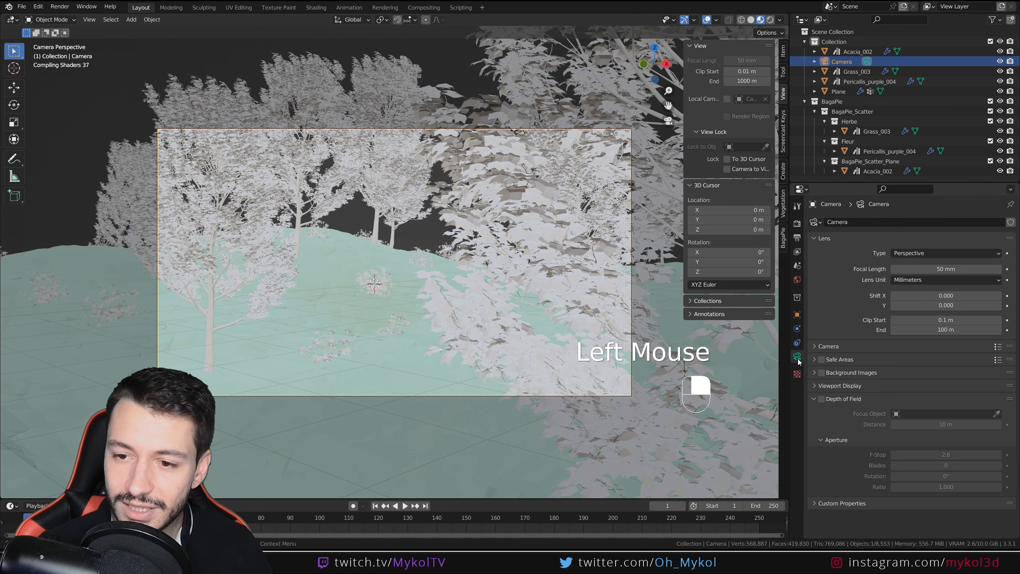
left_click(821, 400)
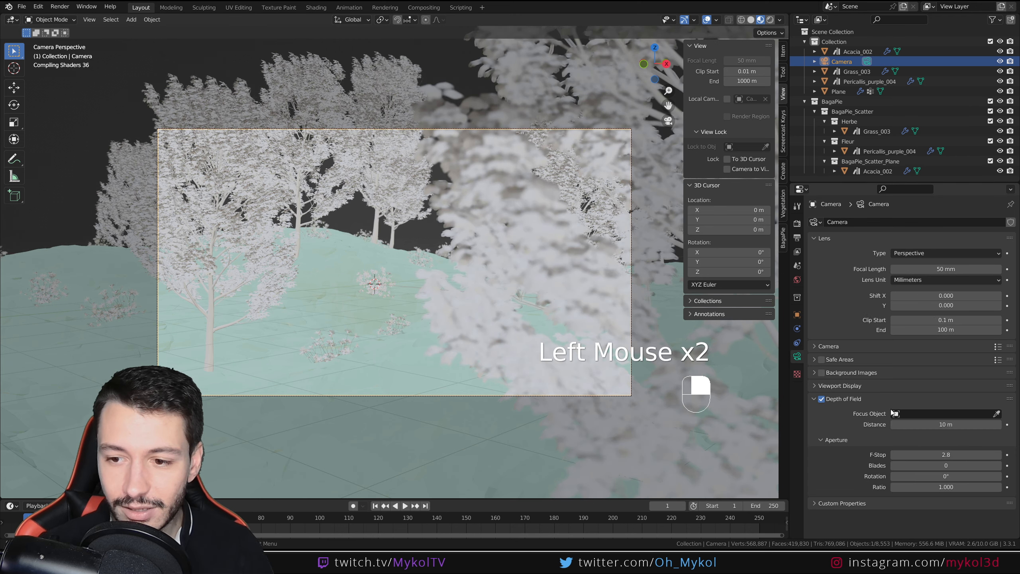
left_click(751, 20)
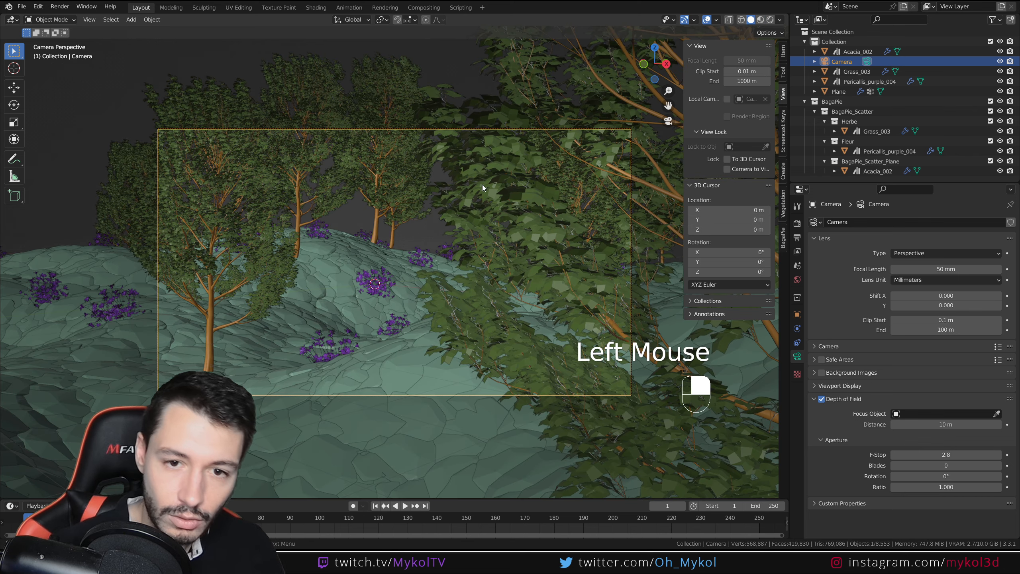
key("F12")
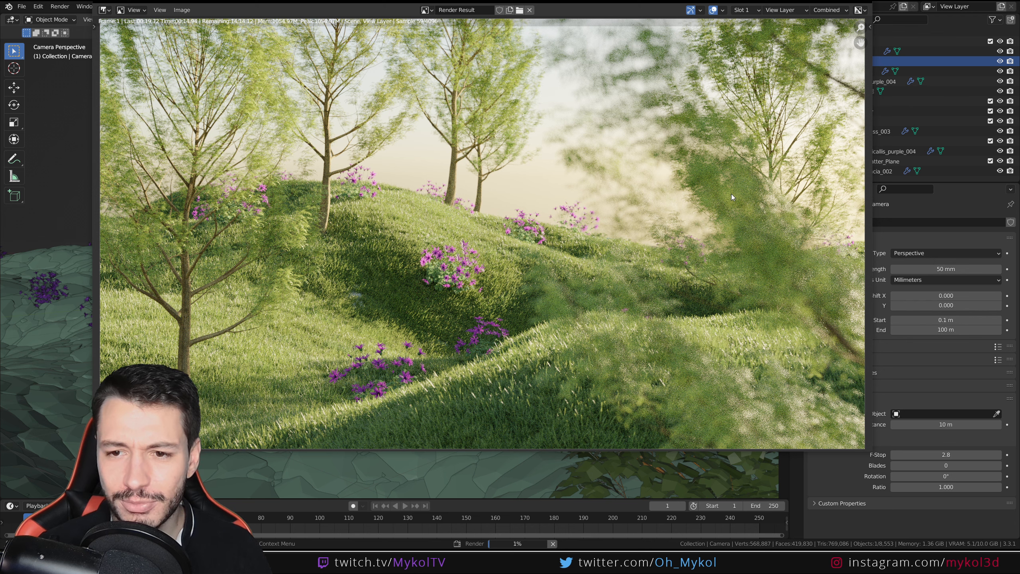
key("Escape")
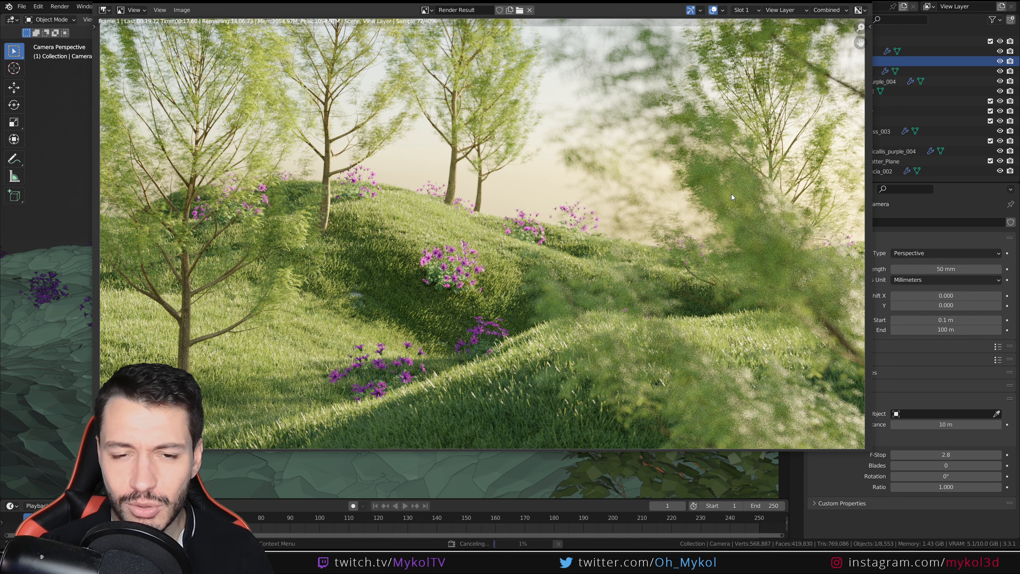
key("Escape")
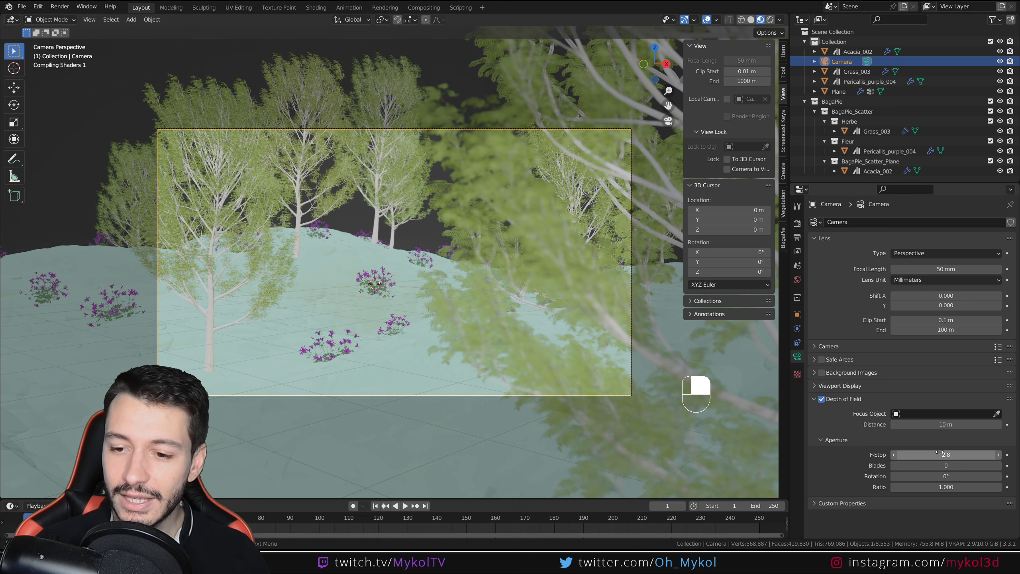
Set the camera's depth of field F-Stop to 5.9 and run another test render
left_click_drag(937, 454, 958, 454)
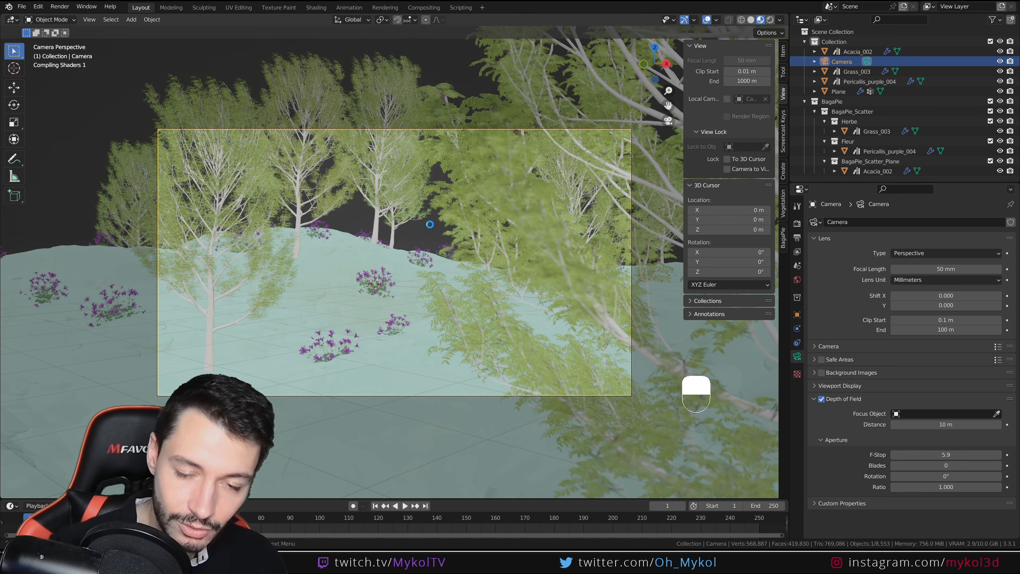
key("F12")
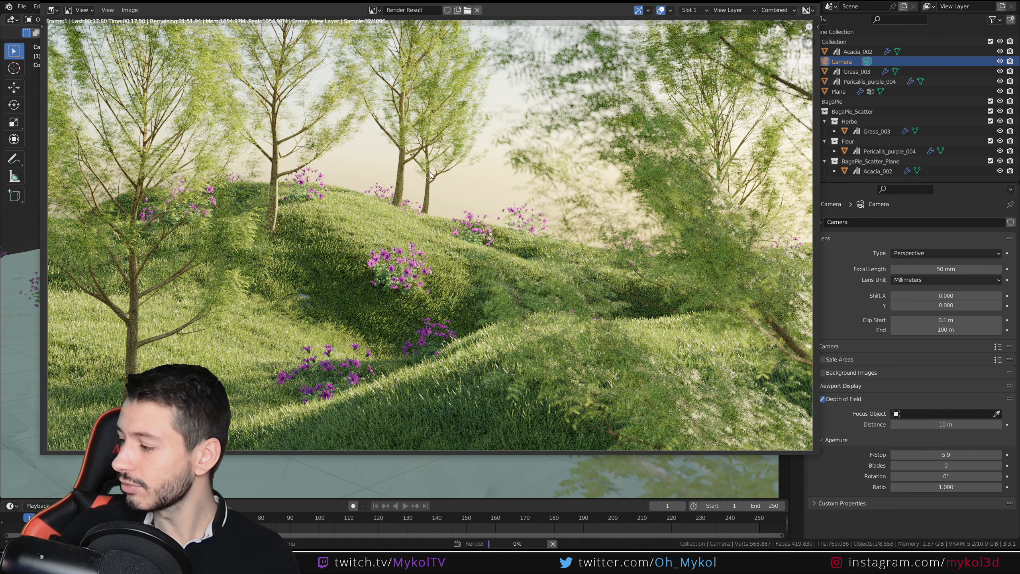
key("Escape")
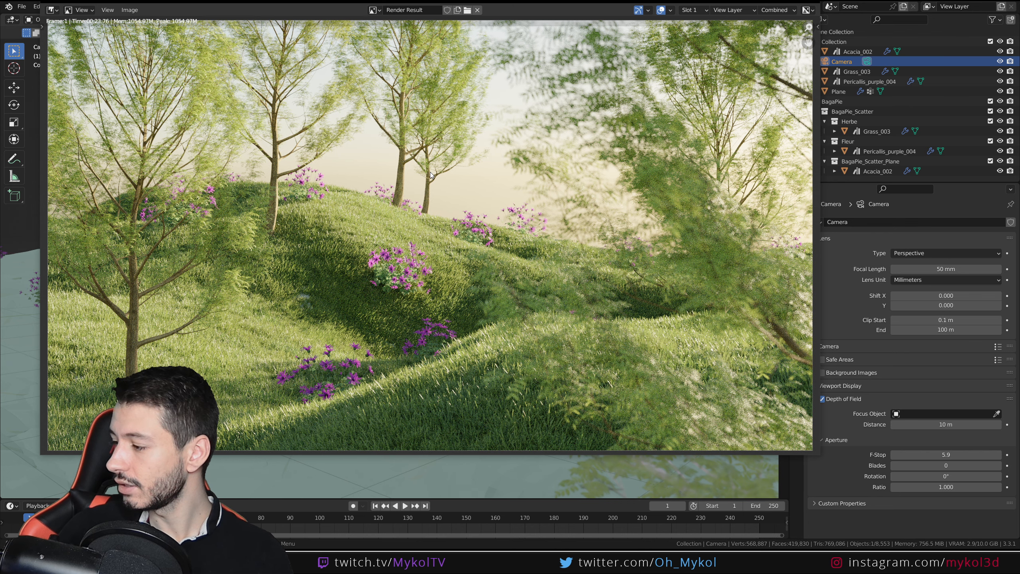